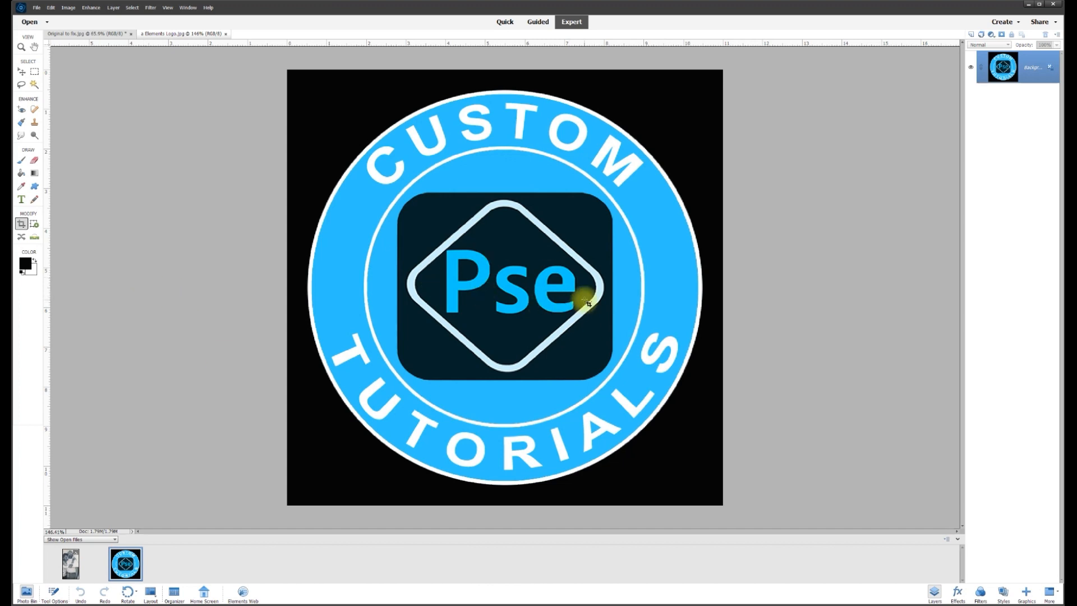
# Switch to the torn photo of the couple, Original to fix.jpg, and remove its color
pyautogui.click(110, 36)
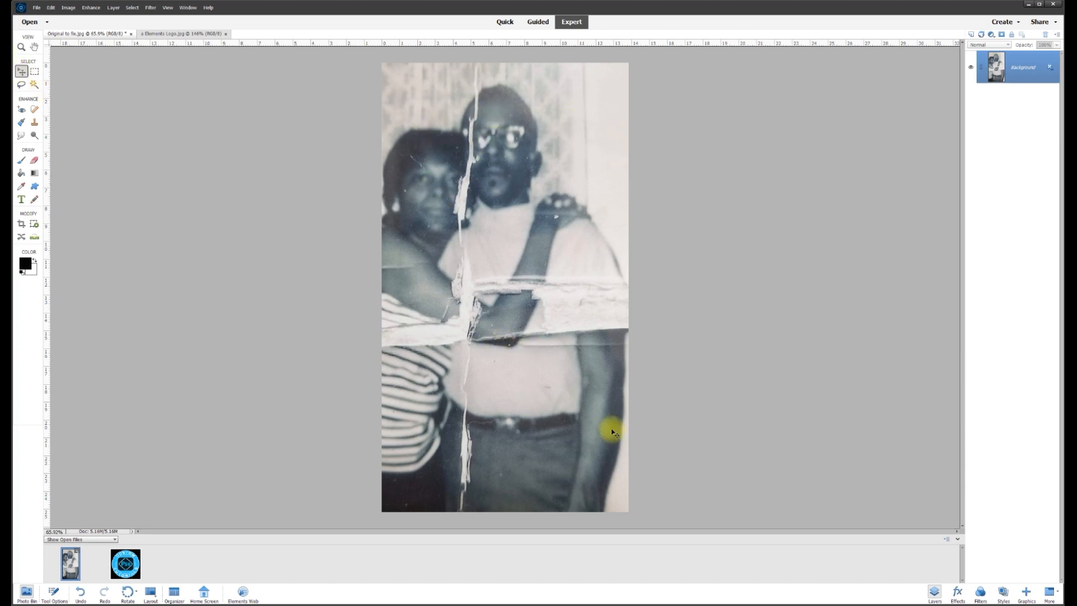
pyautogui.scroll(5, 563, 420)
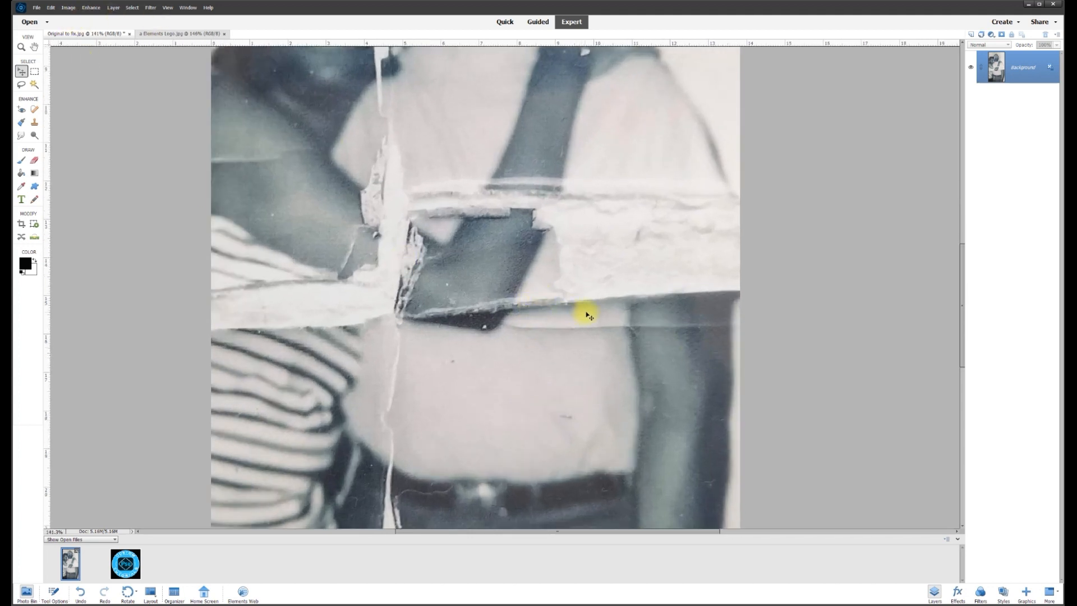
pyautogui.scroll(2, 721, 320)
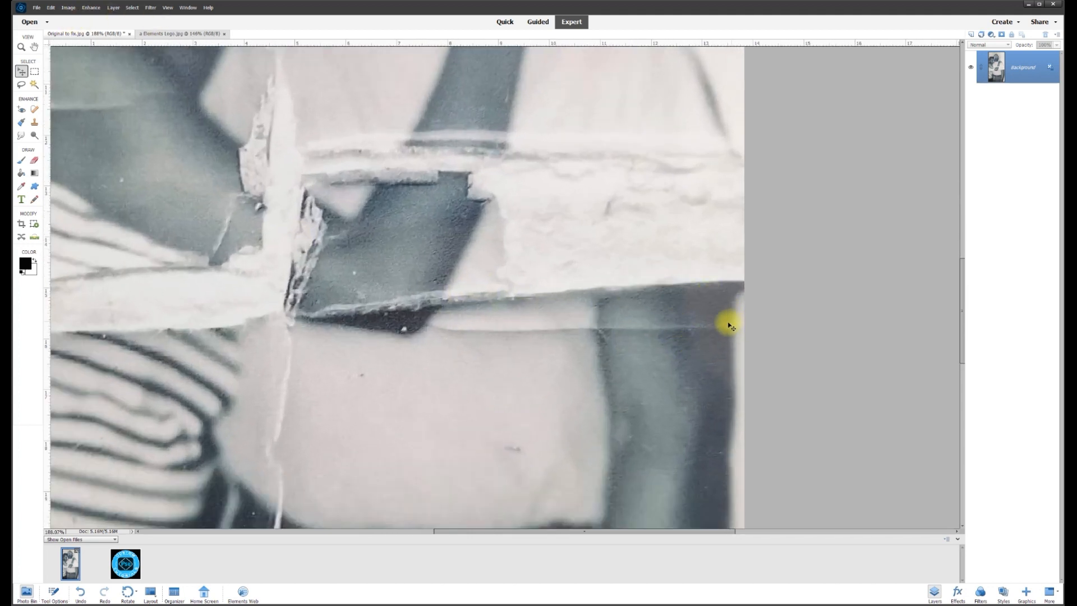
pyautogui.scroll(-5, 393, 247)
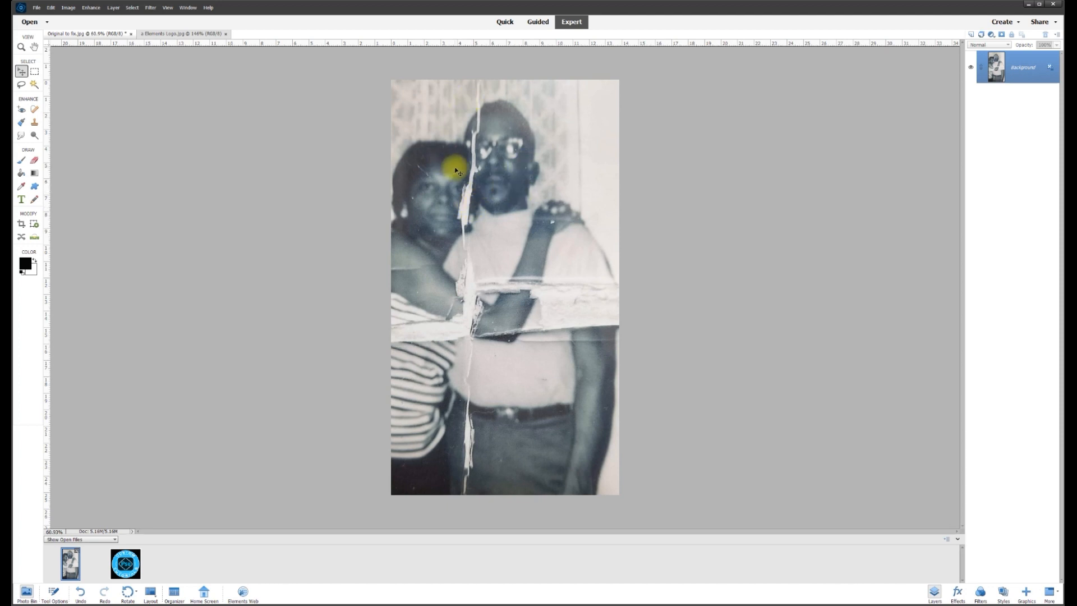
pyautogui.click(69, 8)
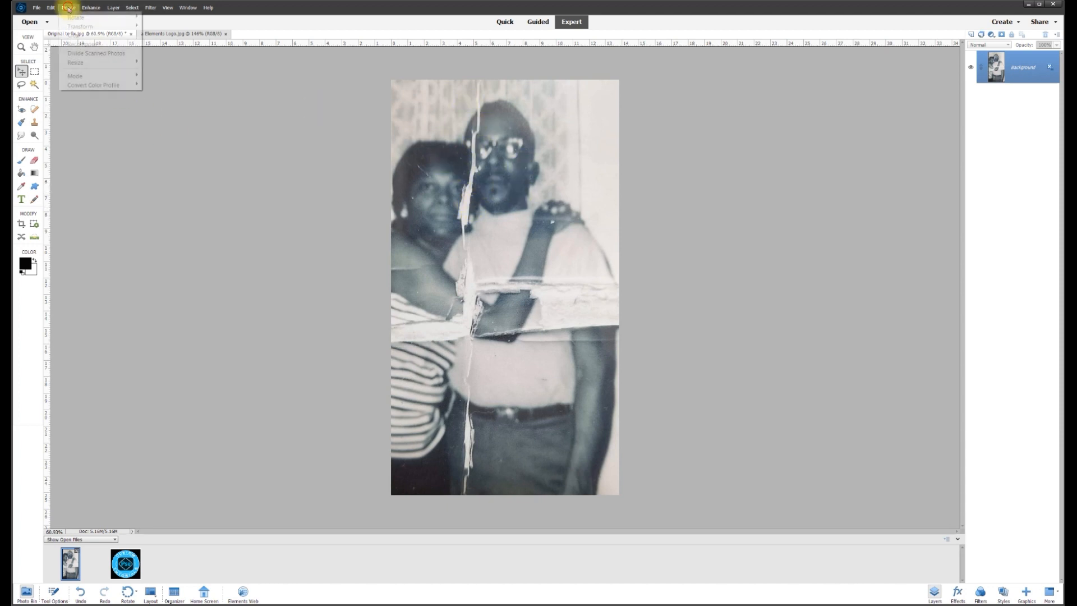
pyautogui.moveTo(90, 9)
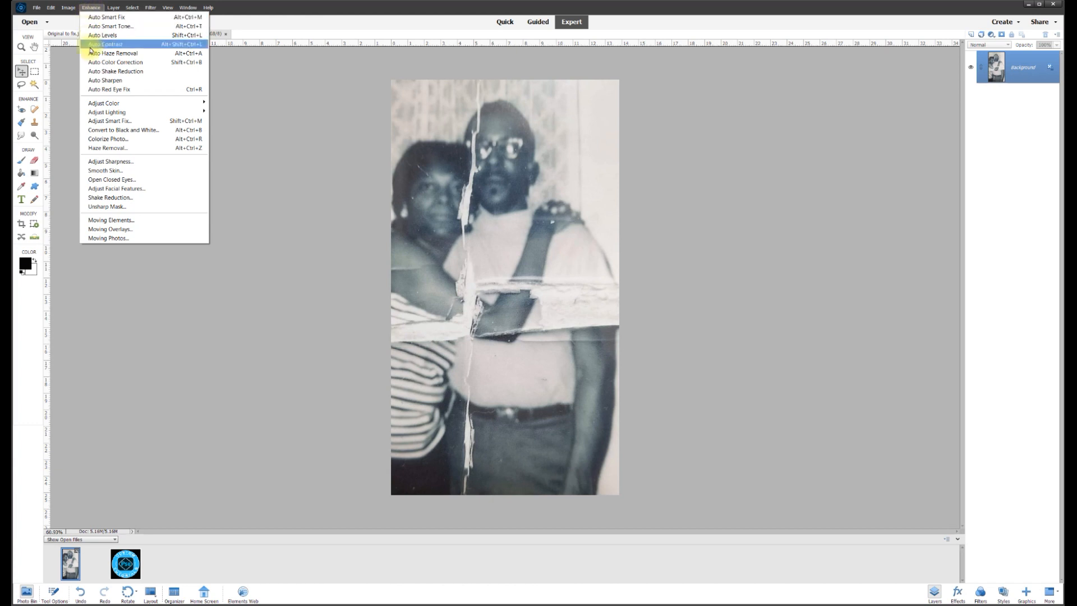
pyautogui.moveTo(115, 104)
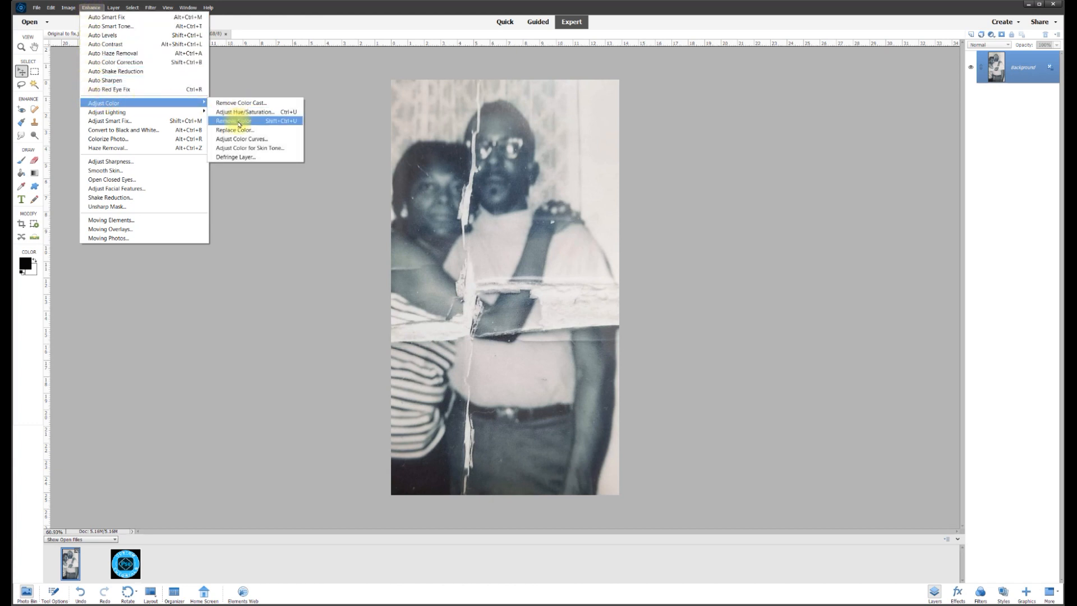
pyautogui.click(238, 123)
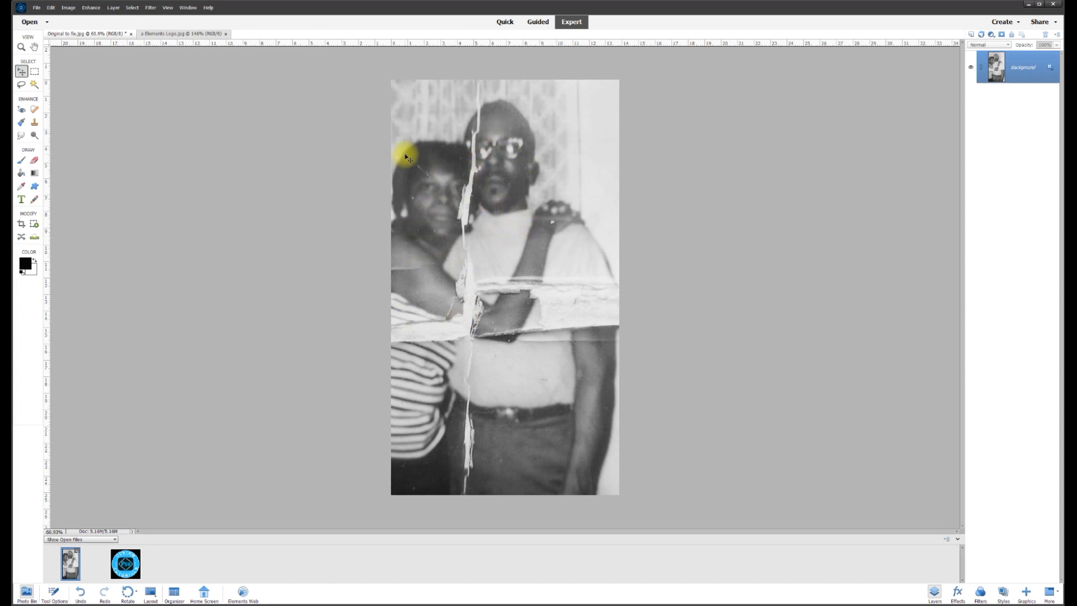
# Lasso the intact left half of the woman's head, down to the neck, and copy the selection to a new layer
pyautogui.scroll(4, 405, 152)
pyautogui.scroll(-3, 545, 220)
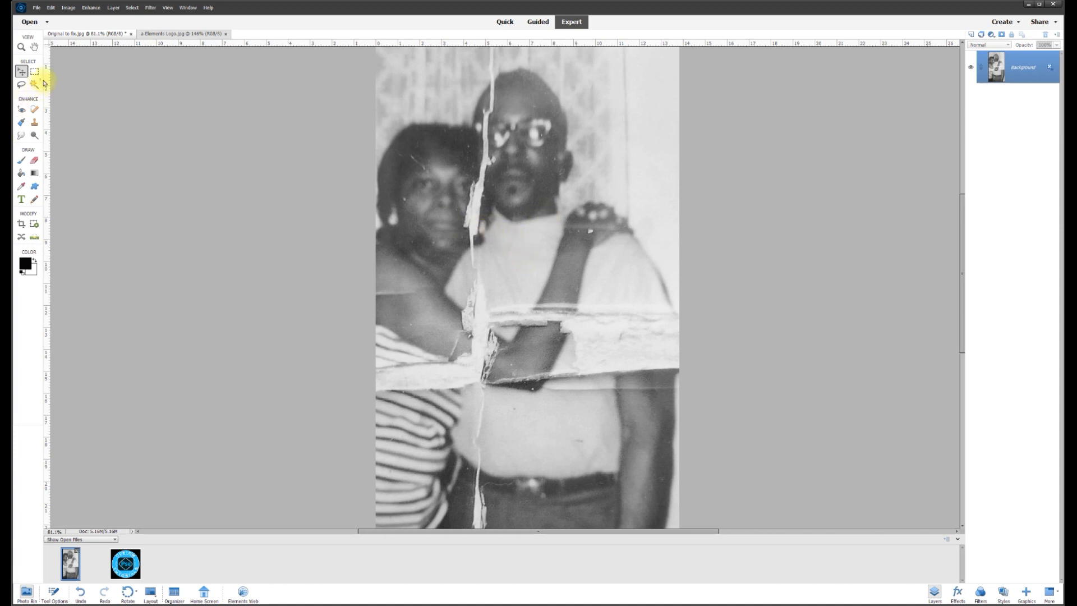
pyautogui.click(35, 123)
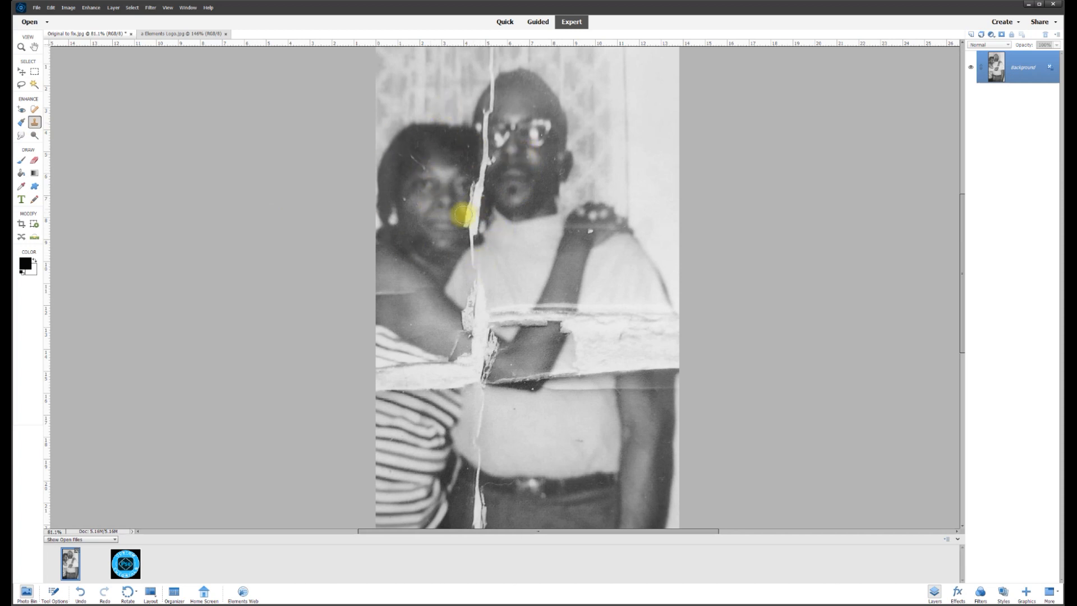
pyautogui.scroll(5, 443, 122)
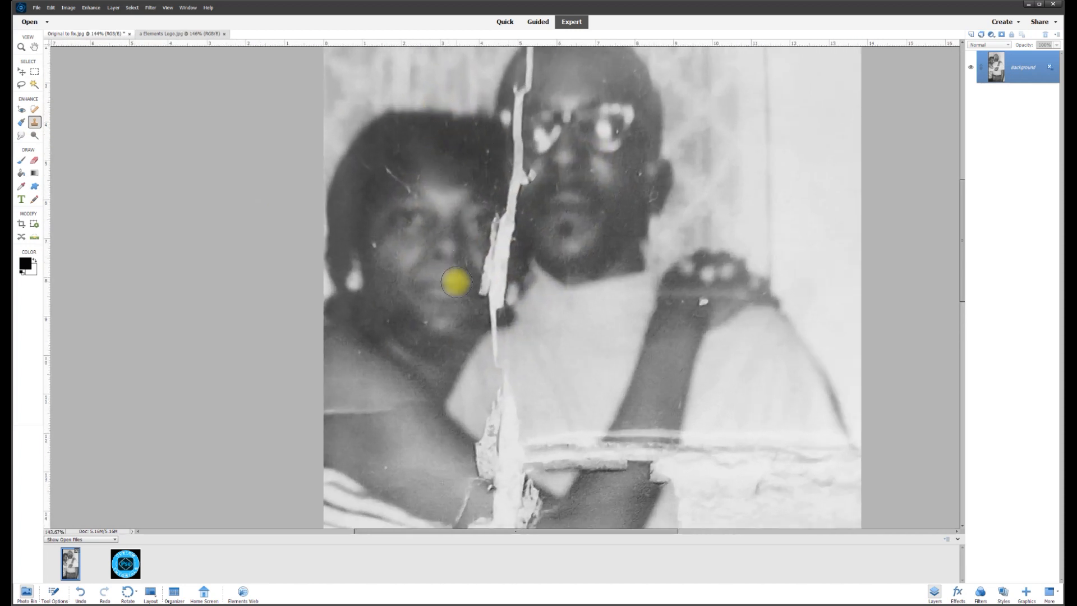
pyautogui.click(35, 124)
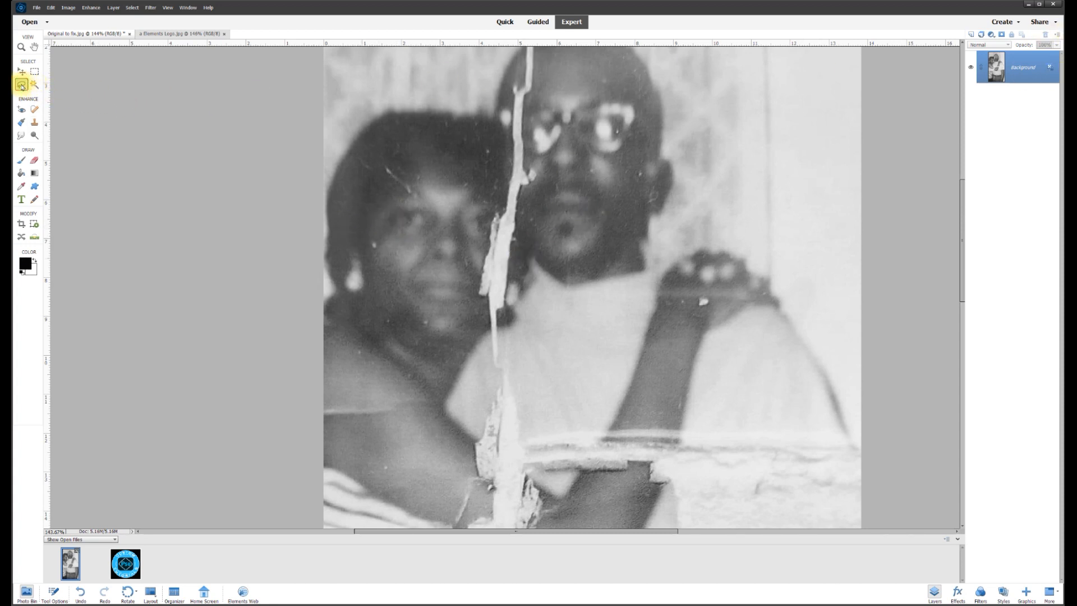
pyautogui.click(54, 592)
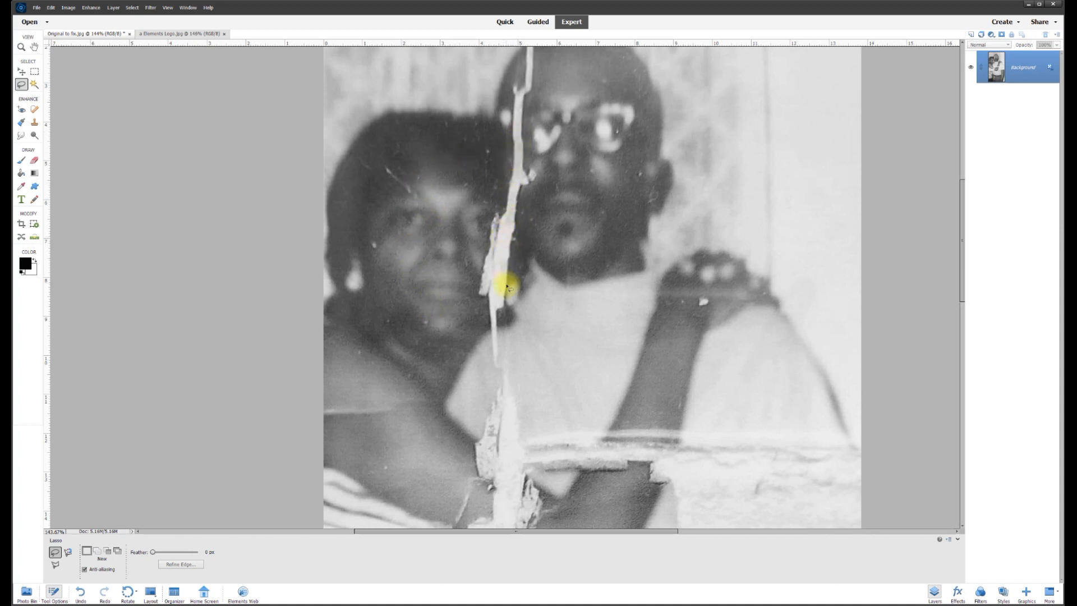
pyautogui.moveTo(462, 110)
pyautogui.mouseDown()
pyautogui.moveTo(456, 330)
pyautogui.moveTo(441, 372)
pyautogui.moveTo(403, 385)
pyautogui.moveTo(374, 382)
pyautogui.moveTo(340, 355)
pyautogui.moveTo(330, 328)
pyautogui.moveTo(334, 131)
pyautogui.mouseUp()
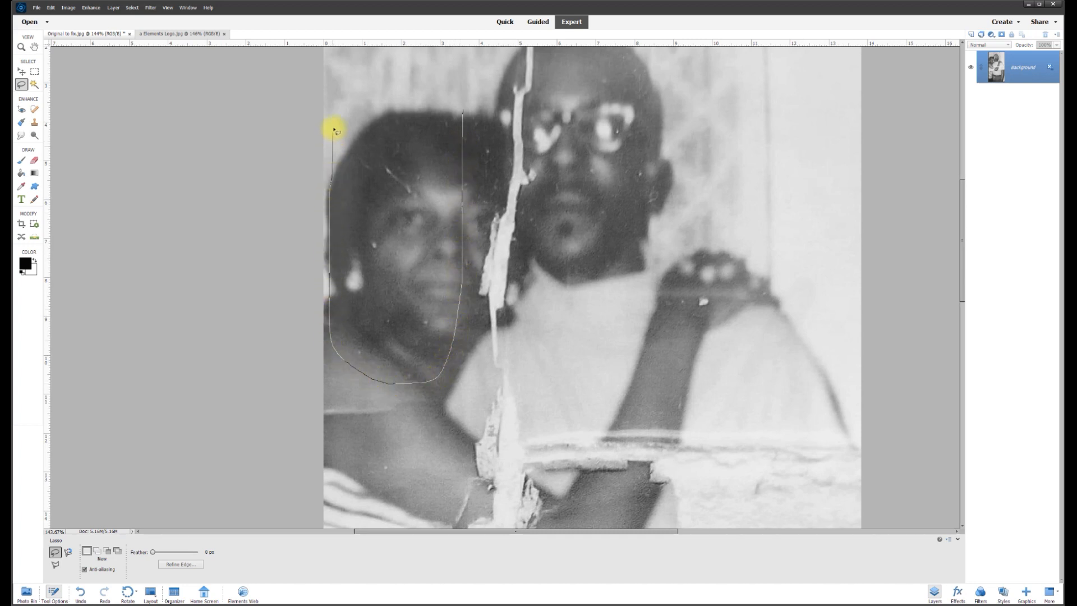
pyautogui.moveTo(459, 97); pyautogui.dragTo(459, 98)
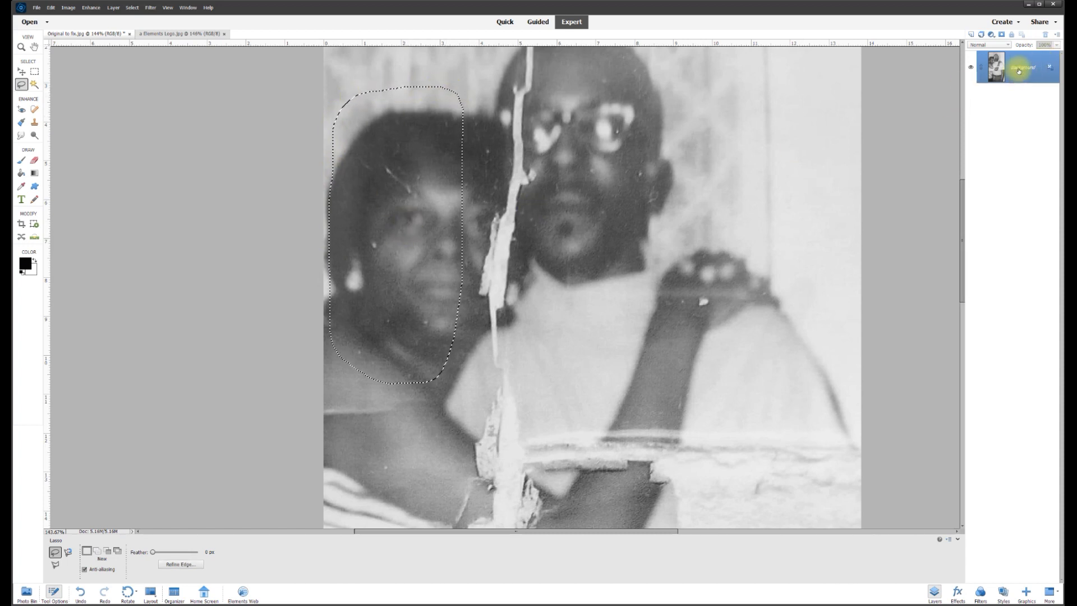
pyautogui.rightClick(411, 245)
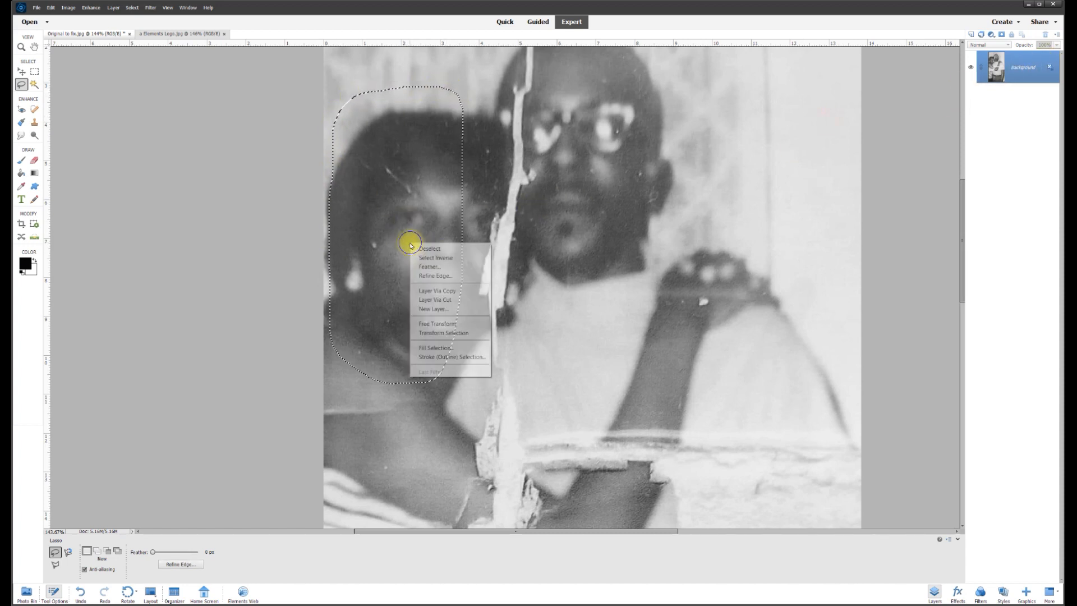
pyautogui.click(440, 290)
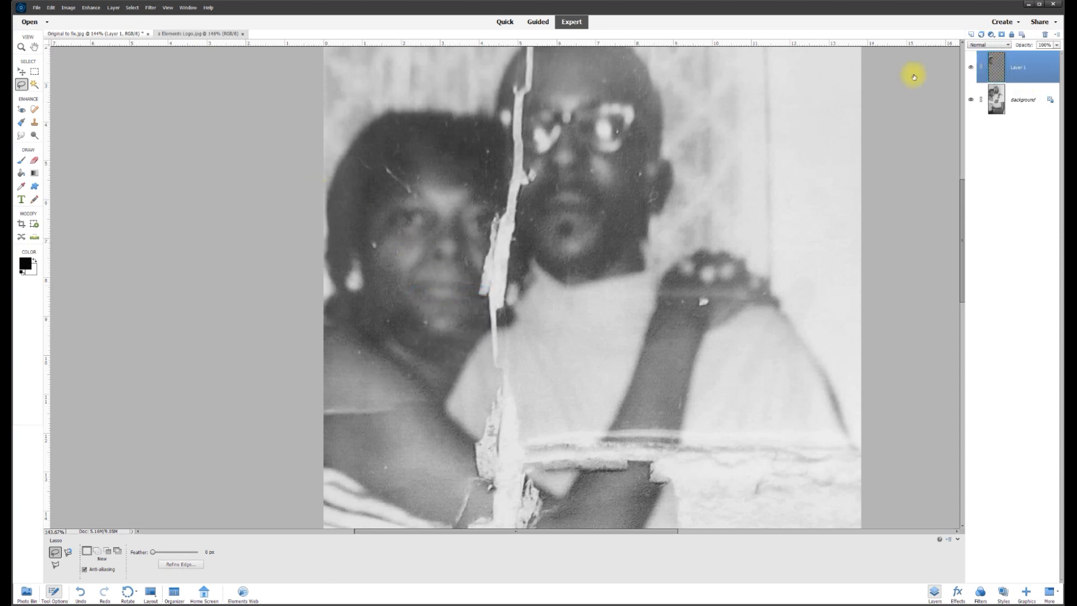
# Move the copied half of the woman's head over beside her face and flip that layer horizontally
pyautogui.click(21, 71)
pyautogui.moveTo(392, 209)
pyautogui.mouseDown()
pyautogui.moveTo(565, 272)
pyautogui.moveTo(558, 237)
pyautogui.mouseUp()
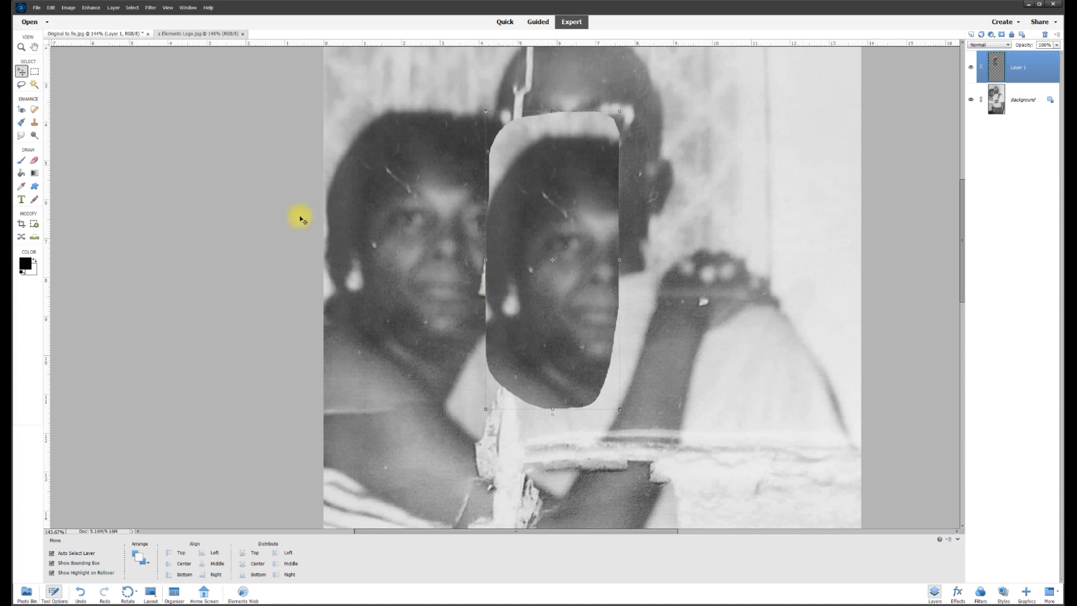
pyautogui.click(69, 10)
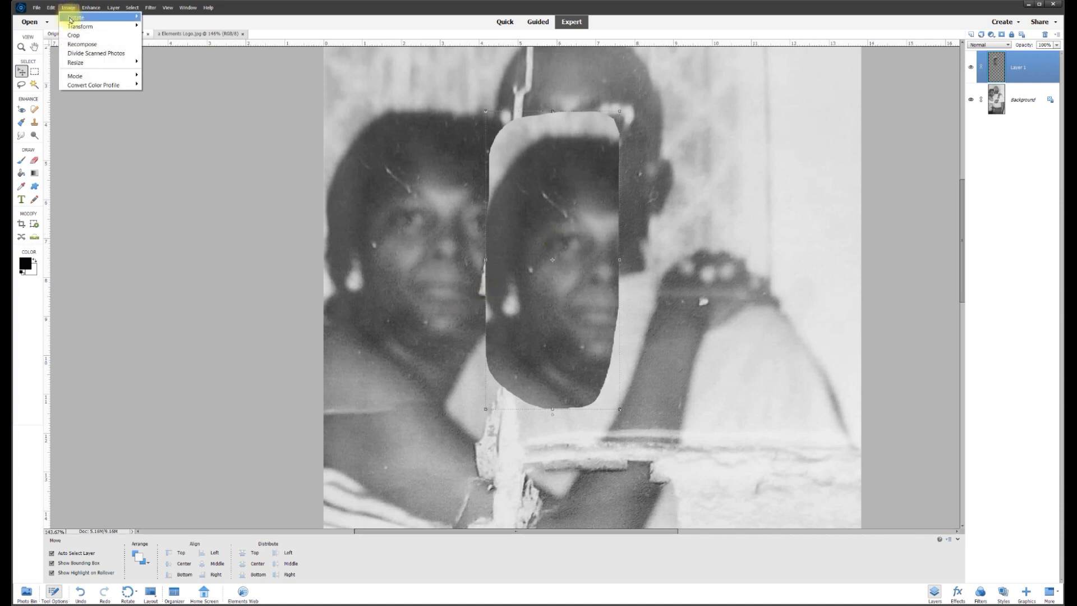
pyautogui.moveTo(126, 18)
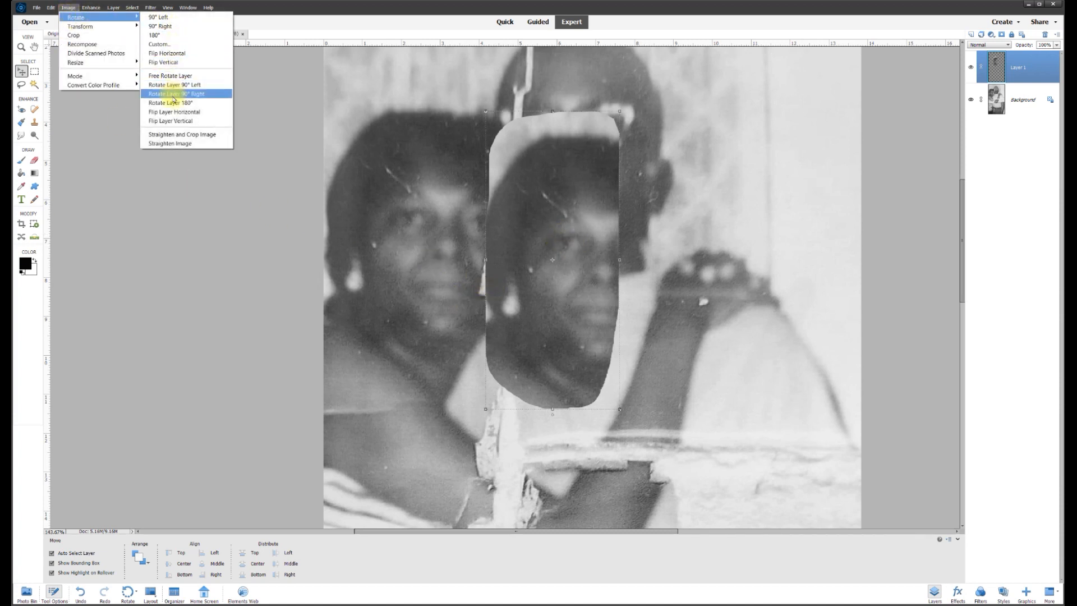
pyautogui.click(199, 113)
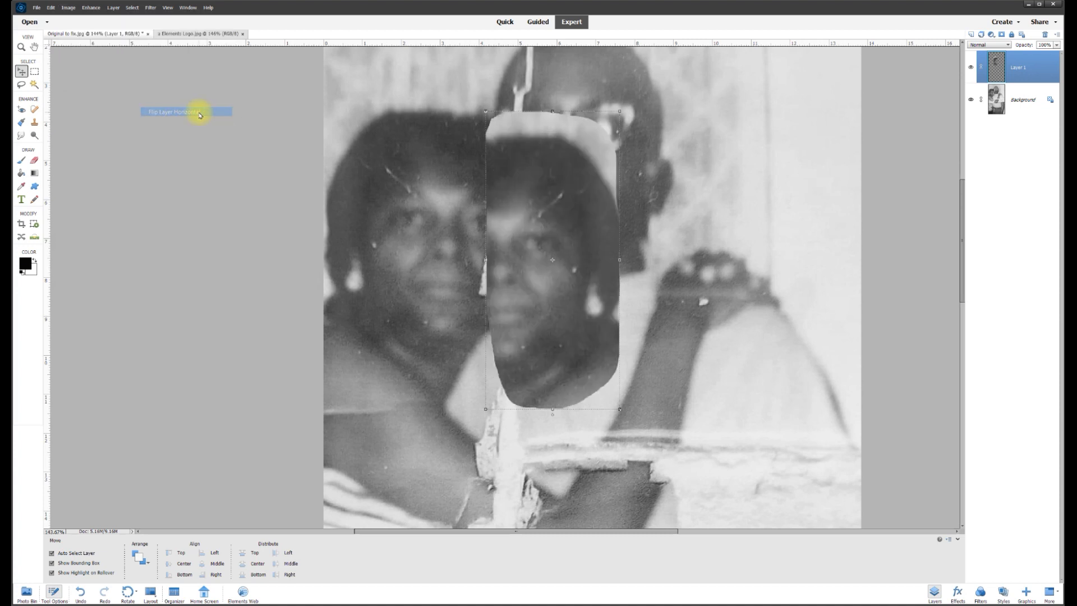
# Line up the flipped half-face with the woman's face, rotating it clockwise by about 2.6 degrees
pyautogui.moveTo(560, 313)
pyautogui.mouseDown()
pyautogui.moveTo(618, 291)
pyautogui.moveTo(596, 313)
pyautogui.moveTo(560, 301)
pyautogui.mouseUp()
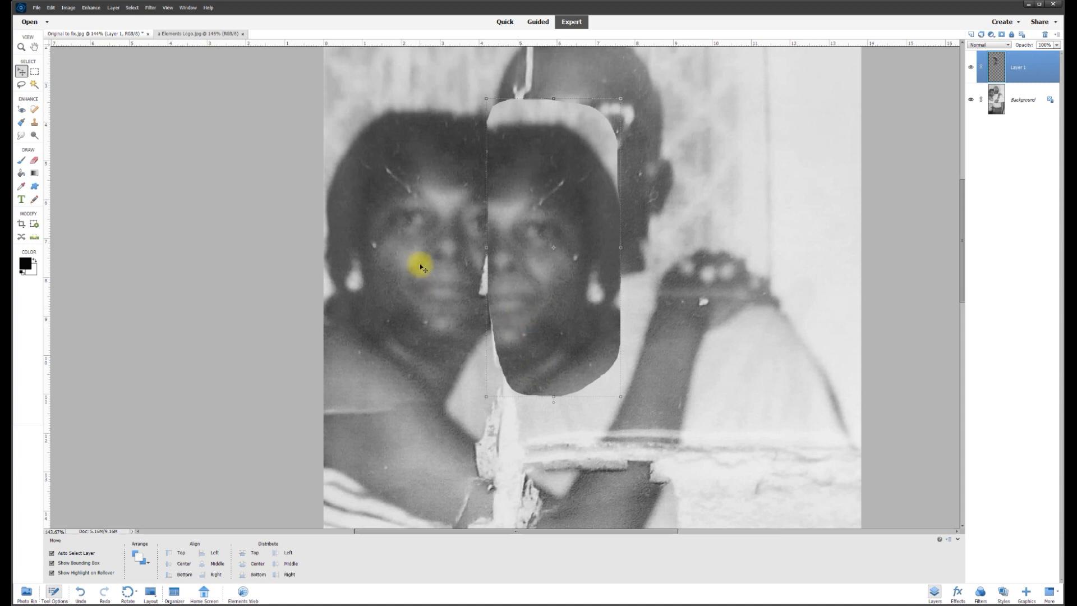
pyautogui.click(554, 404)
pyautogui.moveTo(554, 405); pyautogui.dragTo(546, 402)
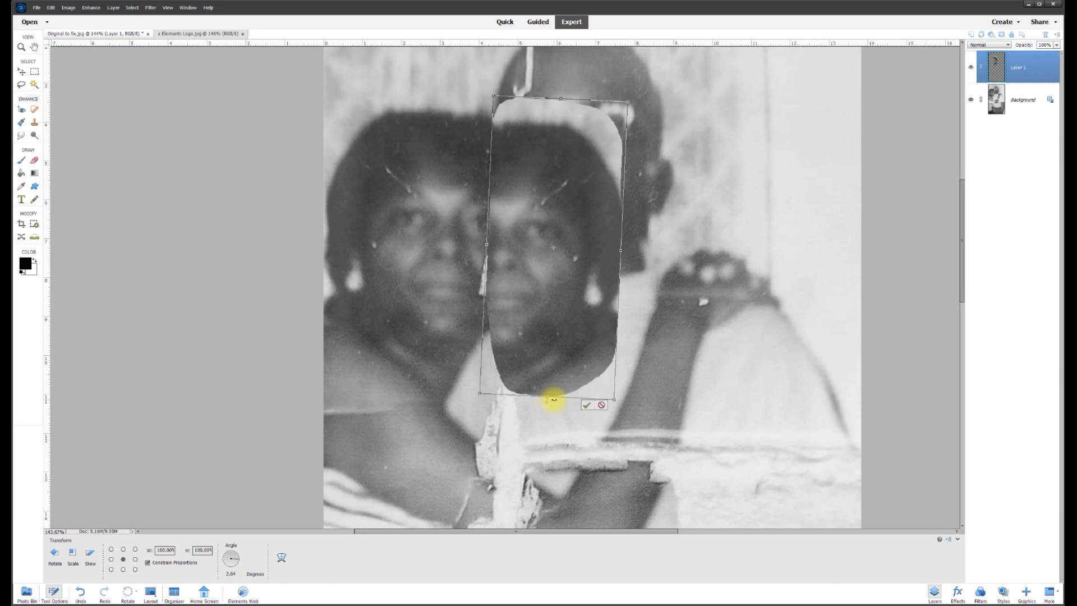
pyautogui.click(585, 404)
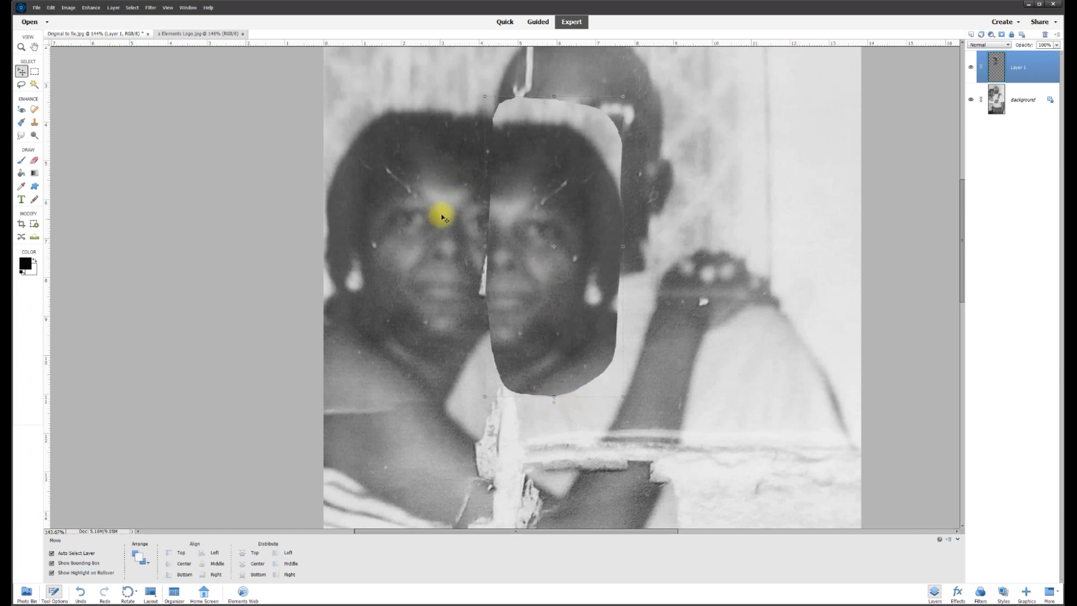
pyautogui.moveTo(524, 233)
pyautogui.mouseDown()
pyautogui.moveTo(497, 236)
pyautogui.moveTo(505, 228)
pyautogui.mouseUp()
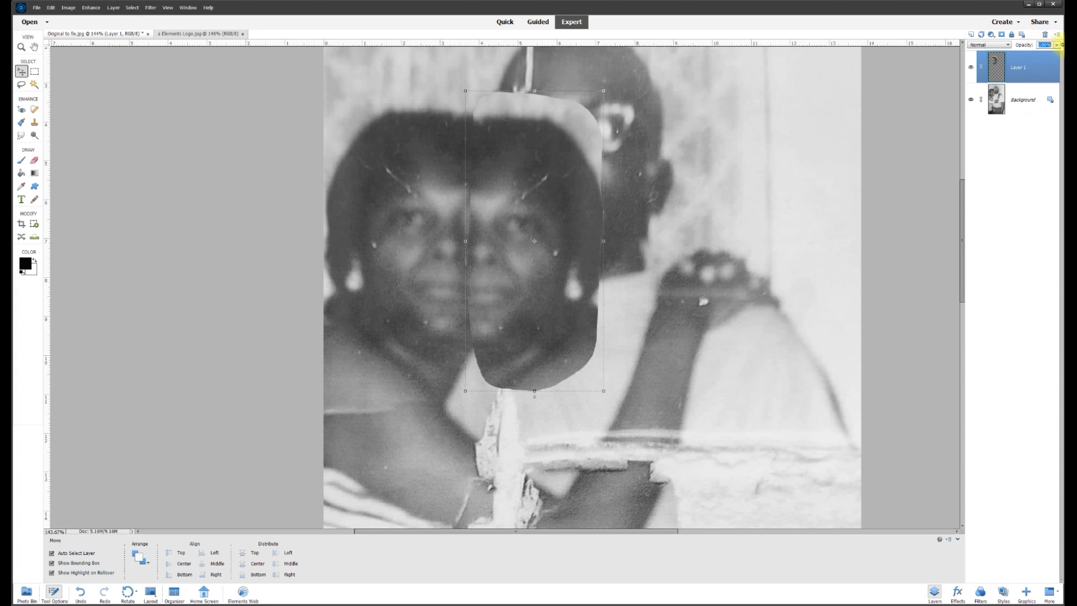
# Set the half-face layer's opacity to 50% and position it over the torn side of the woman's face
pyautogui.write('50')
pyautogui.press('Return')
pyautogui.moveTo(569, 260)
pyautogui.mouseDown()
pyautogui.moveTo(512, 288)
pyautogui.moveTo(510, 243)
pyautogui.moveTo(533, 236)
pyautogui.moveTo(550, 255)
pyautogui.moveTo(537, 261)
pyautogui.mouseUp()
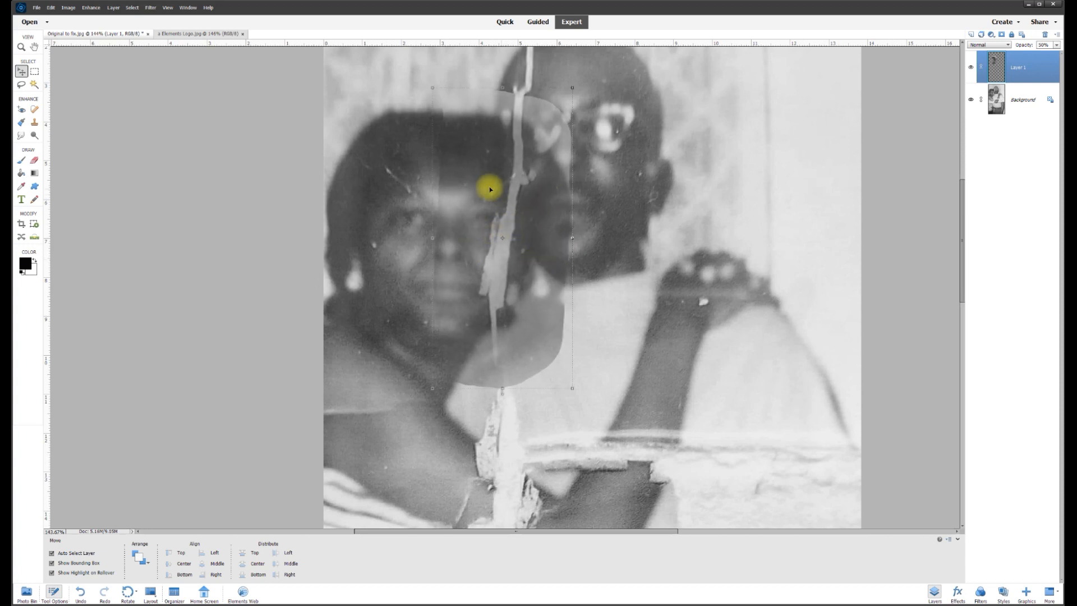
# Erase the excess around the woman's copied half-face, refining the edges with a 50 px brush, and restore the layer's opacity to 100%
pyautogui.click(35, 162)
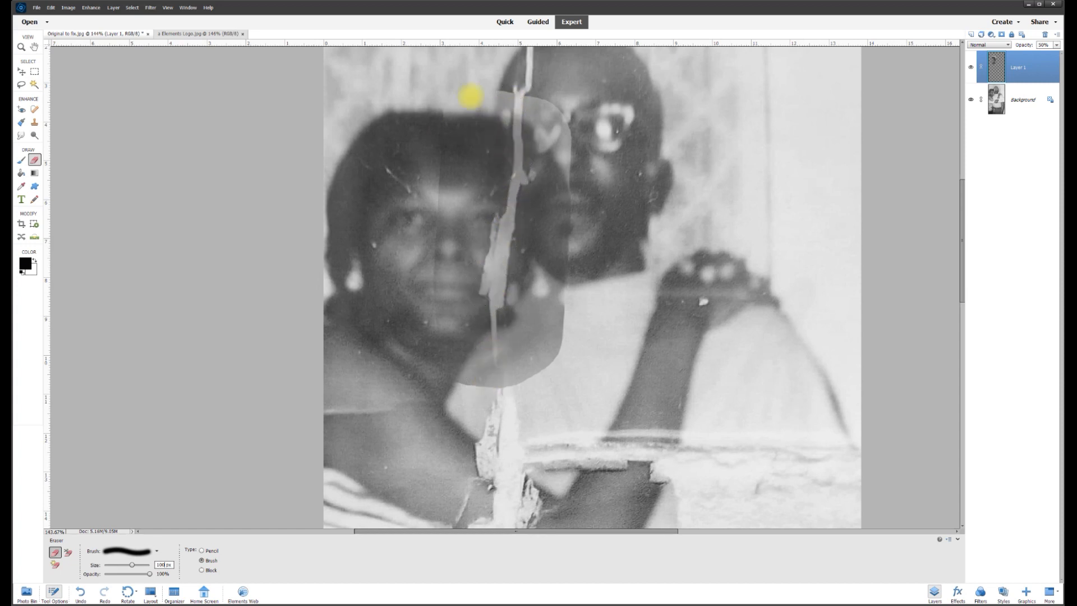
pyautogui.moveTo(435, 81)
pyautogui.mouseDown()
pyautogui.moveTo(494, 73)
pyautogui.moveTo(452, 111)
pyautogui.moveTo(468, 118)
pyautogui.moveTo(460, 141)
pyautogui.moveTo(476, 134)
pyautogui.moveTo(464, 116)
pyautogui.moveTo(445, 203)
pyautogui.moveTo(463, 161)
pyautogui.moveTo(438, 215)
pyautogui.moveTo(465, 209)
pyautogui.moveTo(422, 188)
pyautogui.moveTo(462, 207)
pyautogui.moveTo(447, 207)
pyautogui.moveTo(435, 226)
pyautogui.moveTo(456, 372)
pyautogui.moveTo(481, 409)
pyautogui.moveTo(468, 395)
pyautogui.moveTo(535, 380)
pyautogui.moveTo(492, 398)
pyautogui.moveTo(556, 364)
pyautogui.moveTo(573, 144)
pyautogui.moveTo(559, 103)
pyautogui.moveTo(491, 81)
pyautogui.moveTo(545, 101)
pyautogui.moveTo(540, 166)
pyautogui.moveTo(552, 183)
pyautogui.moveTo(479, 321)
pyautogui.moveTo(219, 544)
pyautogui.mouseUp()
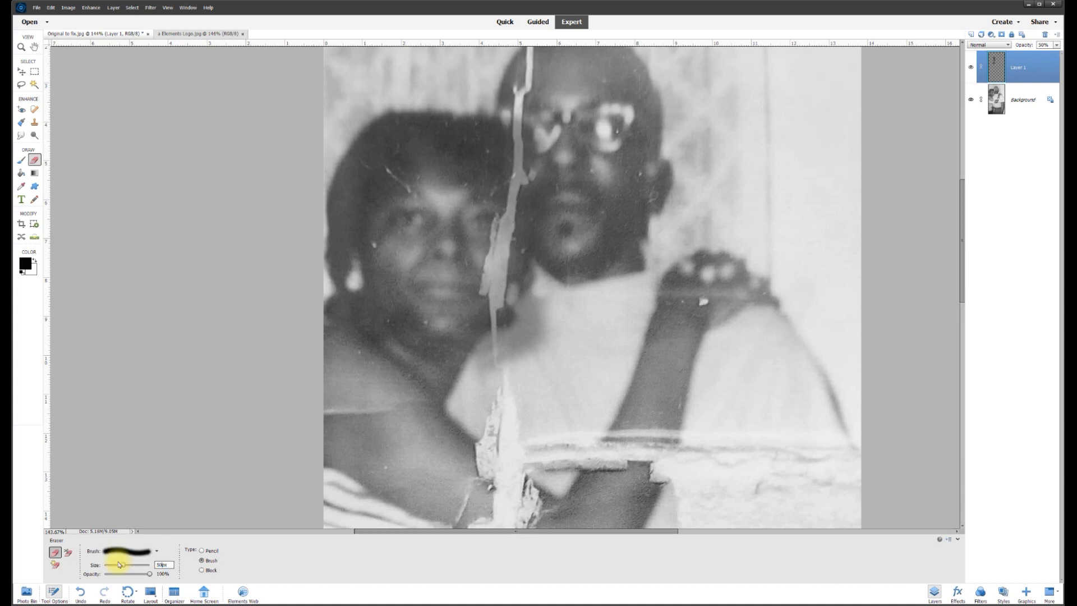
pyautogui.moveTo(492, 101)
pyautogui.mouseDown()
pyautogui.moveTo(535, 126)
pyautogui.moveTo(554, 168)
pyautogui.moveTo(537, 295)
pyautogui.mouseUp()
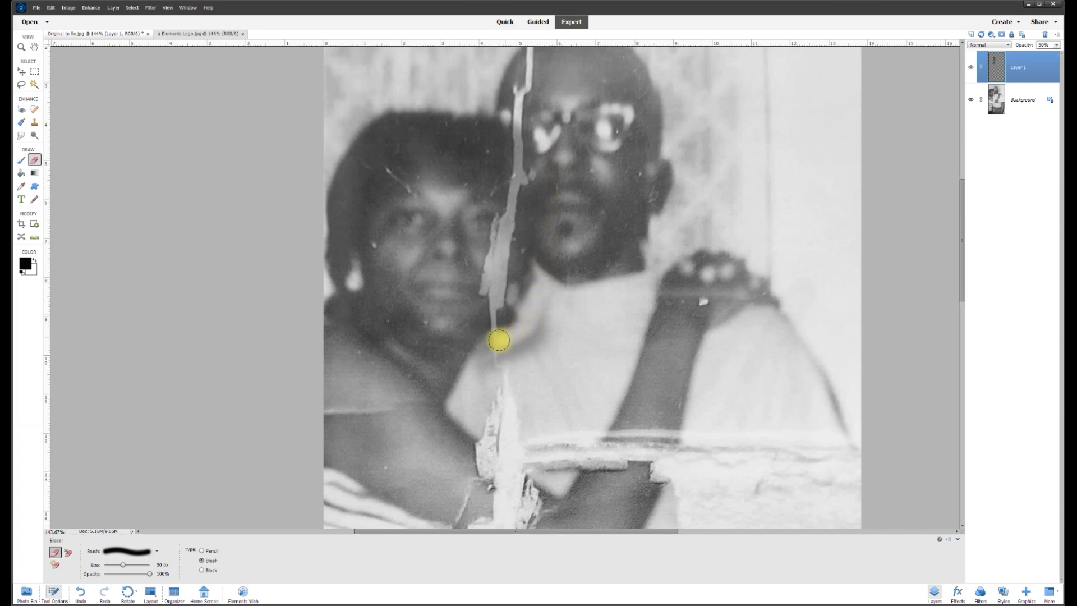
pyautogui.moveTo(473, 372); pyautogui.dragTo(558, 302)
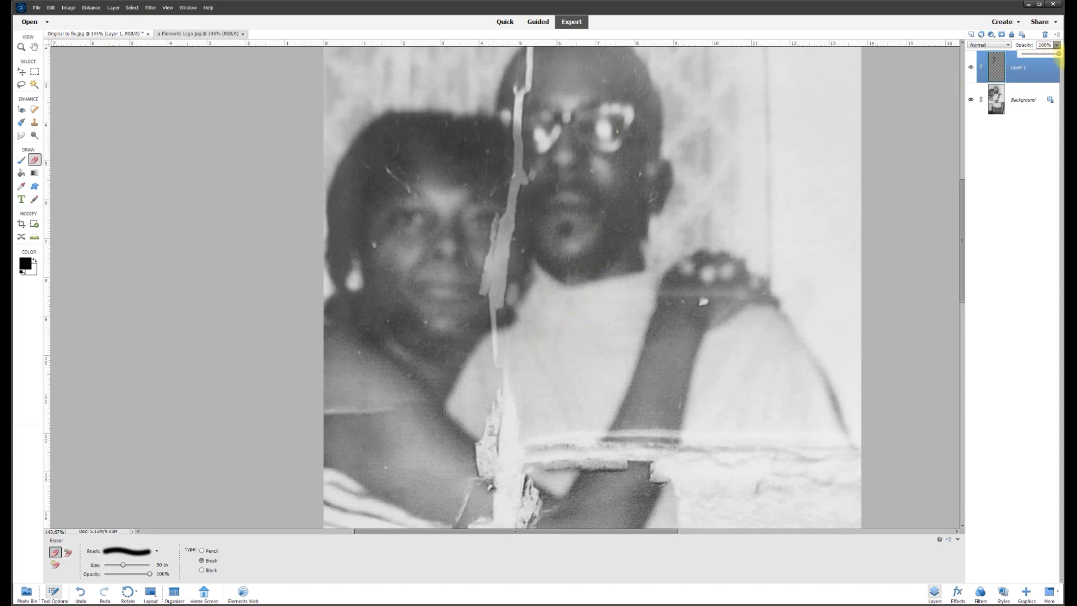
pyautogui.moveTo(1060, 58); pyautogui.dragTo(1064, 56)
# Lasso the intact ear-side half of the man's head on the Background layer and copy the selection to a new layer
pyautogui.click(22, 72)
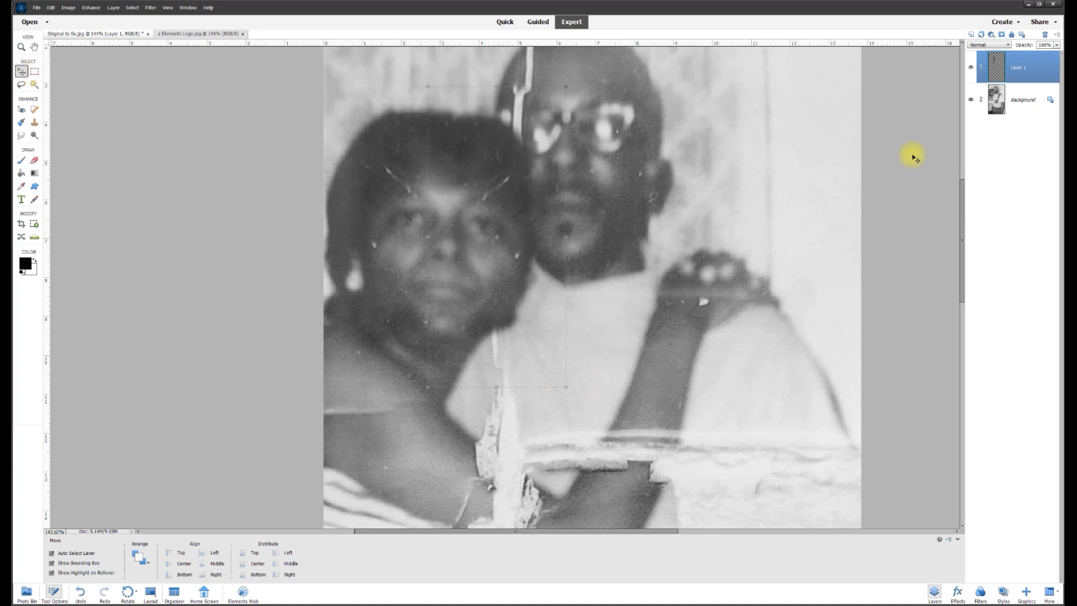
pyautogui.moveTo(963, 236); pyautogui.dragTo(962, 190)
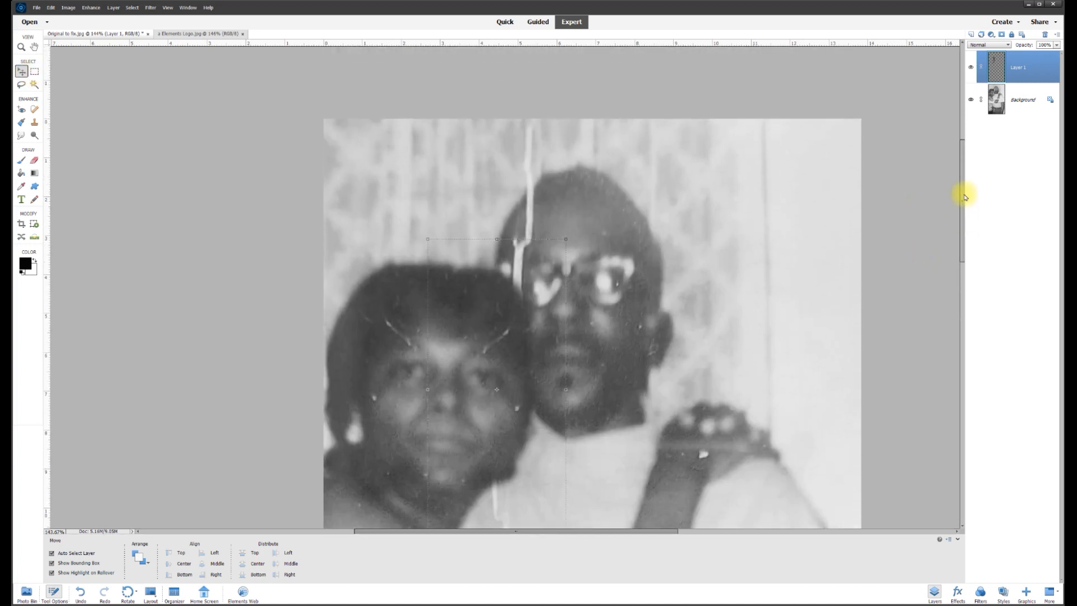
pyautogui.click(580, 214)
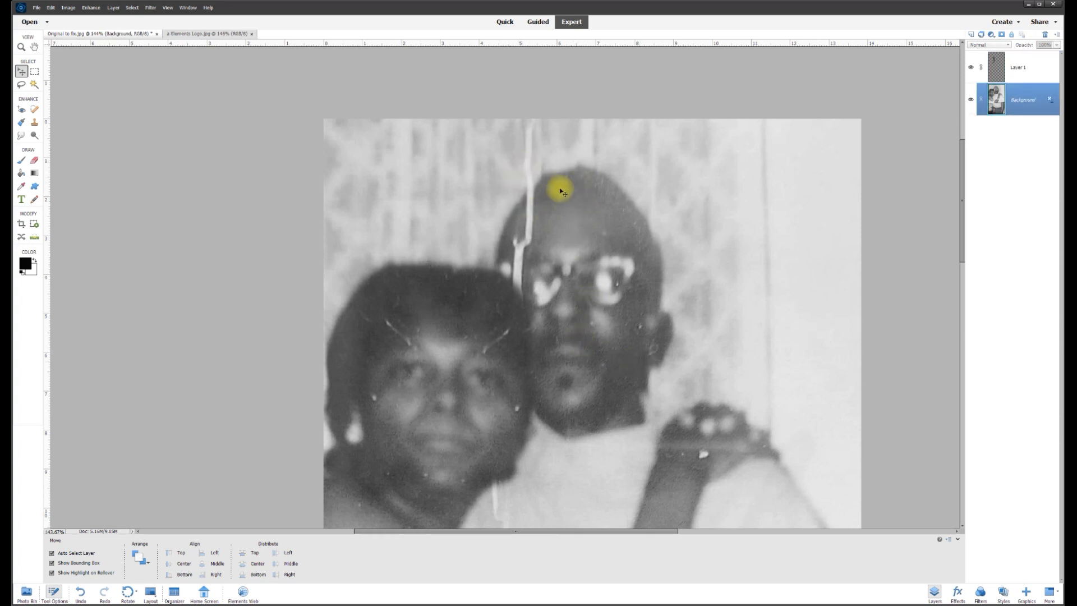
pyautogui.click(22, 85)
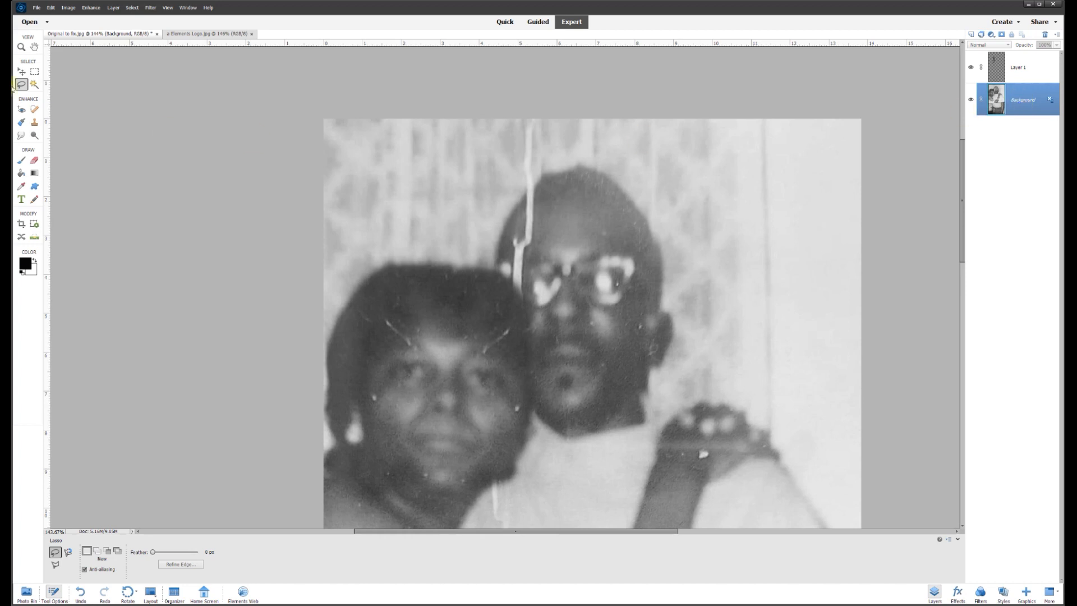
pyautogui.moveTo(576, 156)
pyautogui.mouseDown()
pyautogui.moveTo(562, 279)
pyautogui.moveTo(569, 422)
pyautogui.mouseUp()
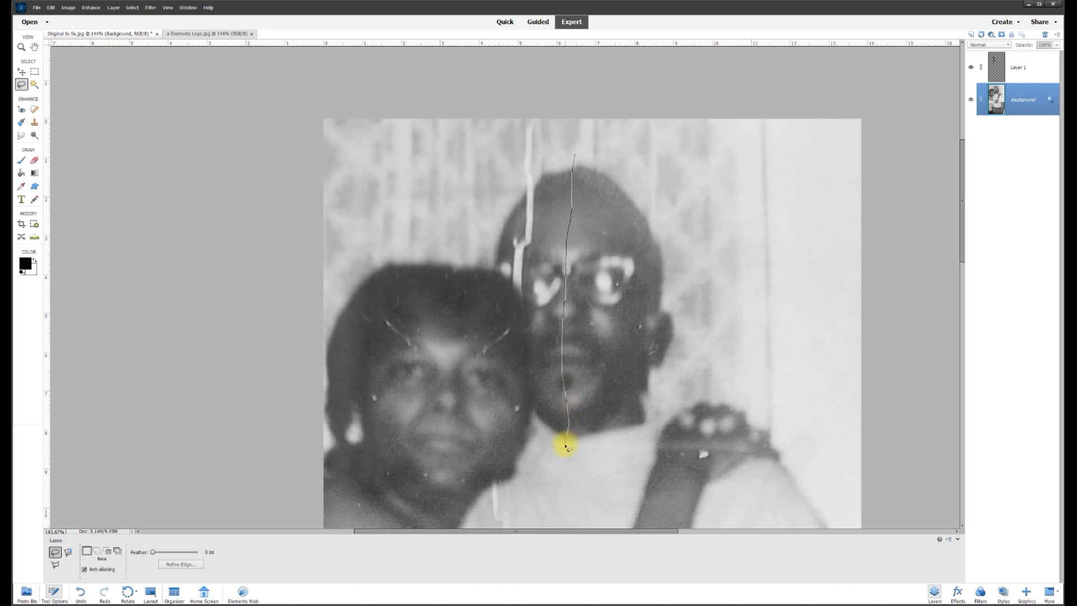
pyautogui.moveTo(651, 530); pyautogui.dragTo(677, 407)
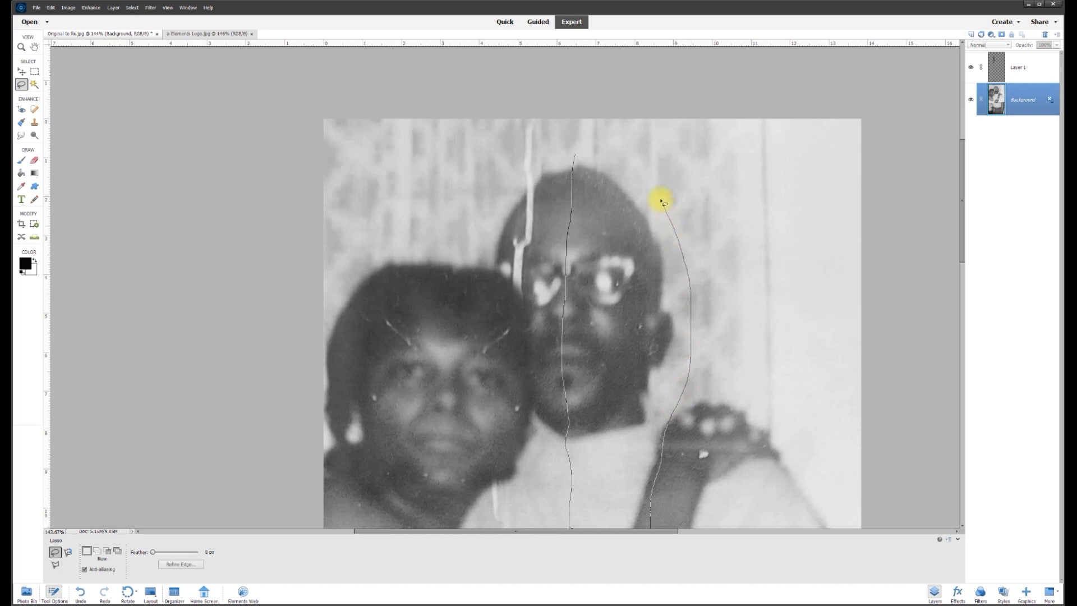
pyautogui.moveTo(605, 158); pyautogui.dragTo(593, 157)
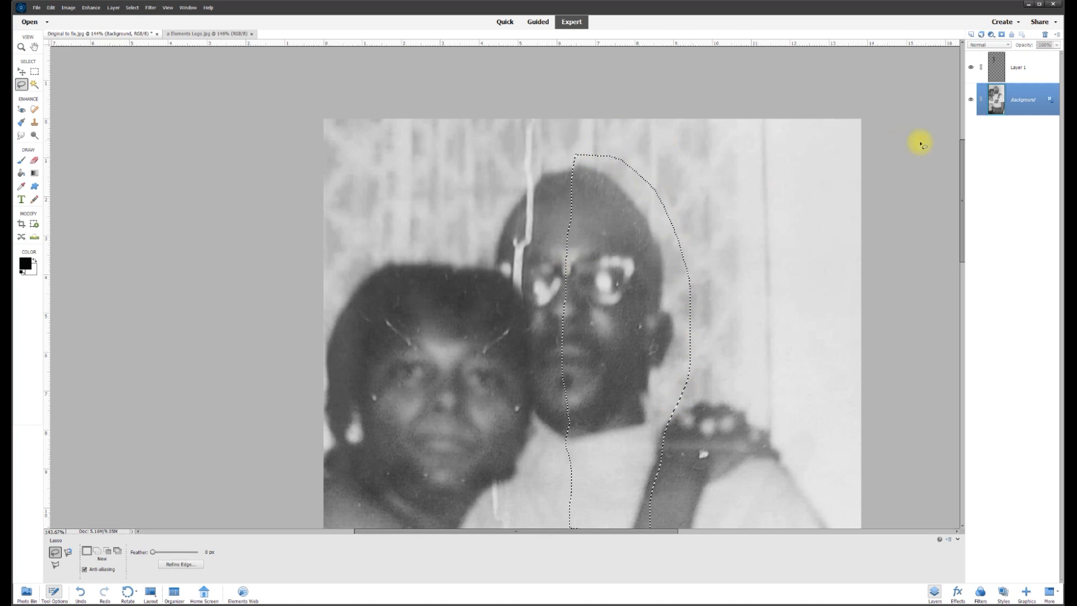
pyautogui.moveTo(963, 188); pyautogui.dragTo(961, 199)
pyautogui.rightClick(606, 234)
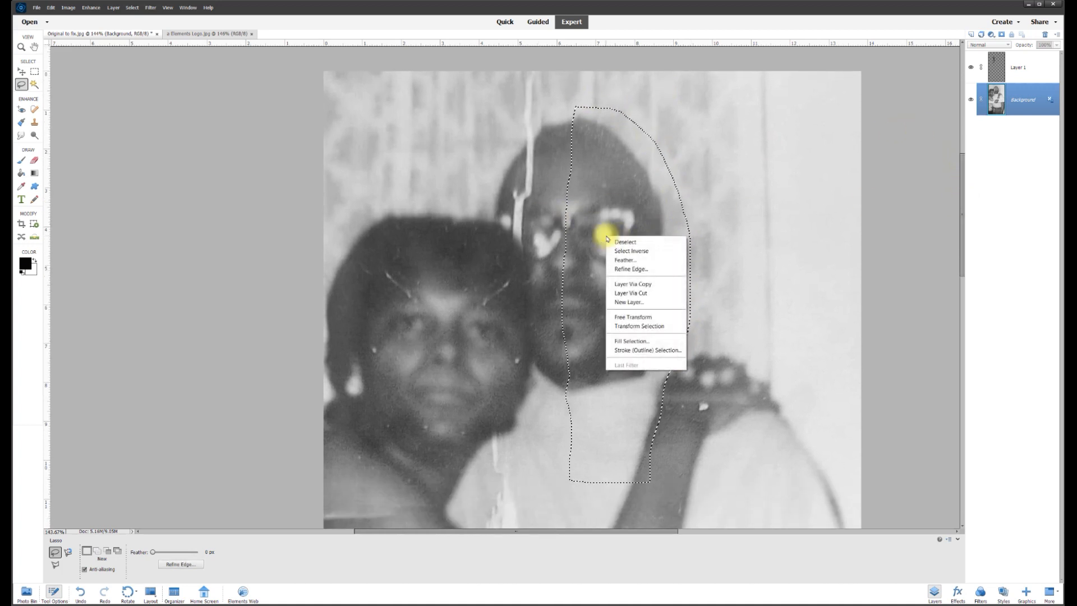
pyautogui.click(659, 285)
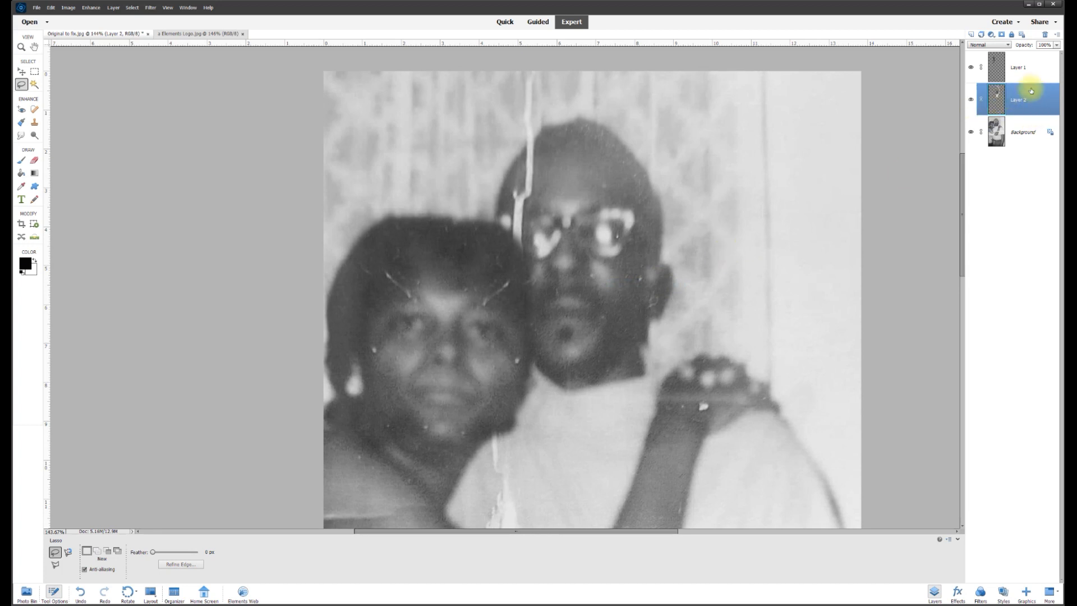
# Flip the copied half of the man's head horizontally as a layer
pyautogui.click(21, 72)
pyautogui.click(67, 8)
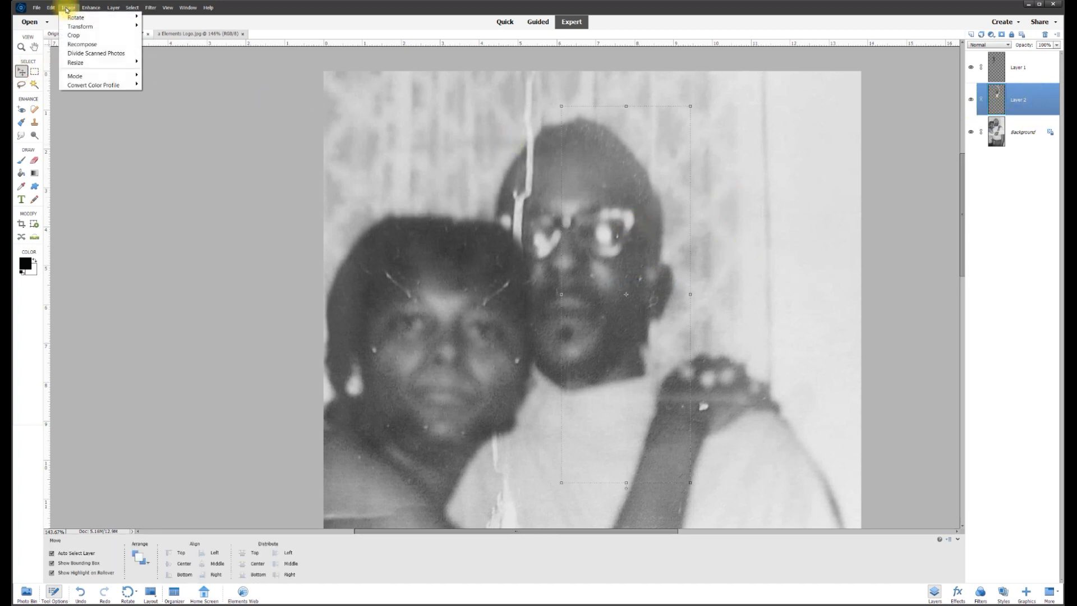
pyautogui.moveTo(73, 18)
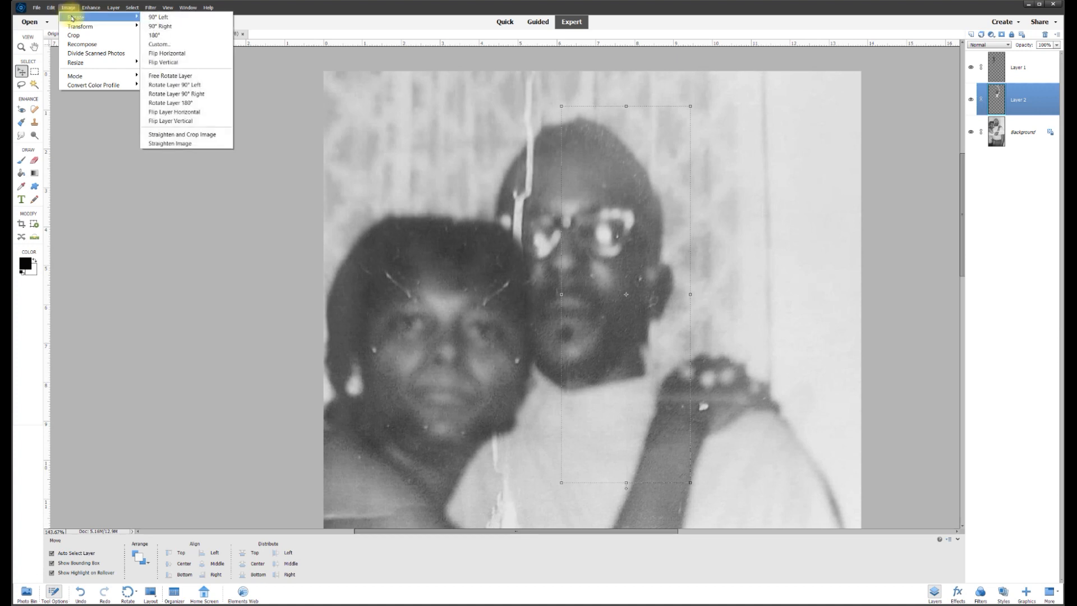
pyautogui.click(181, 112)
# Set the flipped half-head layer's opacity to 50% and position it over the torn side of the man's face
pyautogui.moveTo(606, 233); pyautogui.dragTo(575, 242)
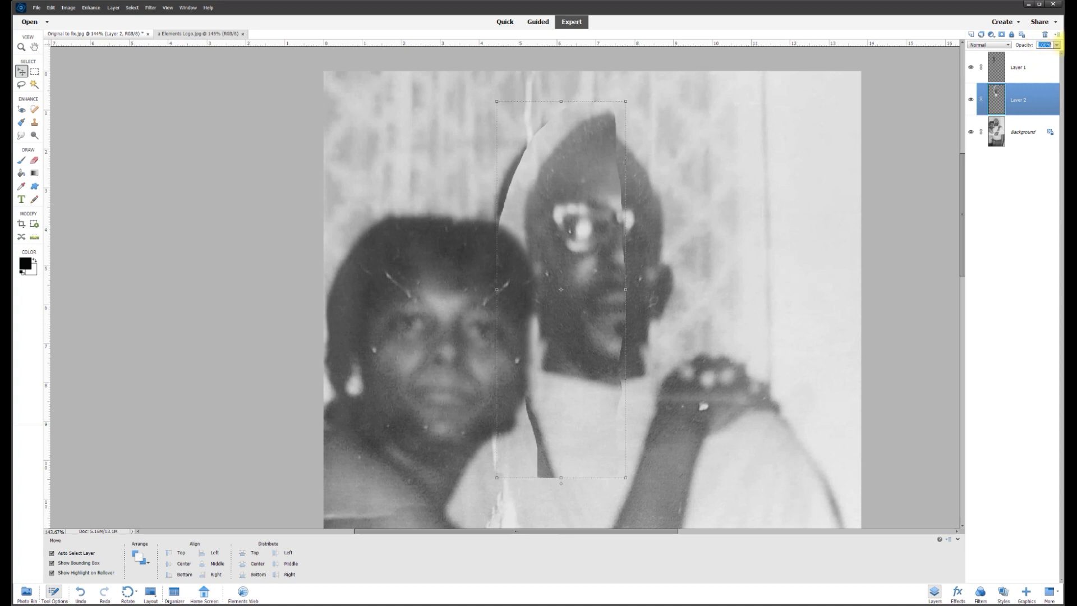
pyautogui.write('50')
pyautogui.moveTo(588, 267); pyautogui.dragTo(591, 219)
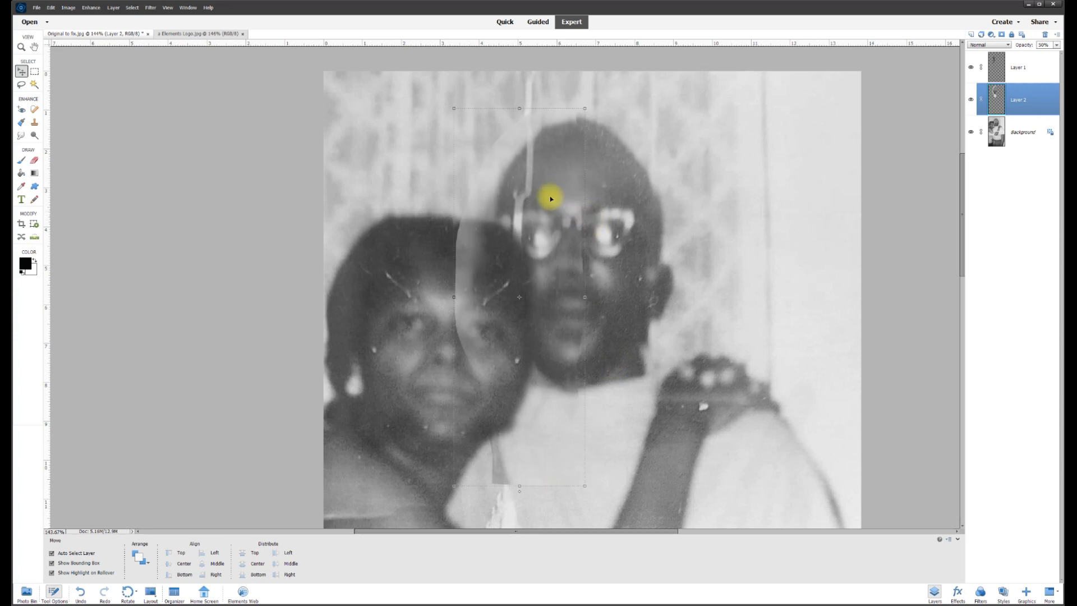
# Erase the excess around the man's copied half-face with 50 px and 100 px brushes, and restore the layer's opacity to 100%
pyautogui.click(35, 162)
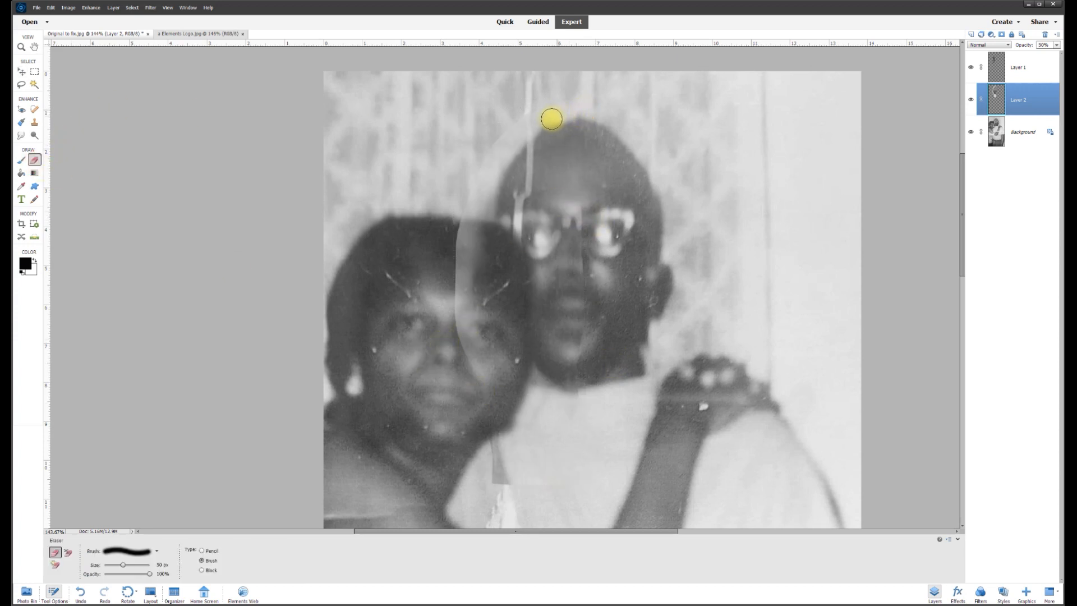
pyautogui.moveTo(546, 116)
pyautogui.mouseDown()
pyautogui.moveTo(490, 178)
pyautogui.moveTo(490, 221)
pyautogui.moveTo(483, 200)
pyautogui.moveTo(490, 228)
pyautogui.moveTo(512, 246)
pyautogui.moveTo(520, 305)
pyautogui.moveTo(522, 356)
pyautogui.moveTo(508, 406)
pyautogui.mouseUp()
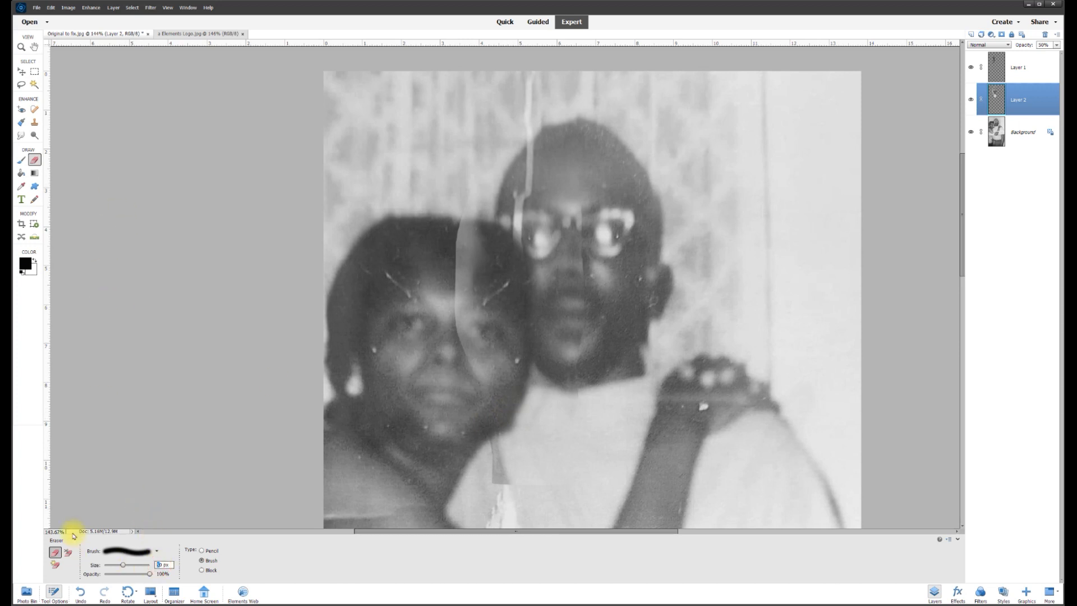
pyautogui.press('BackSpace')
pyautogui.press('Return')
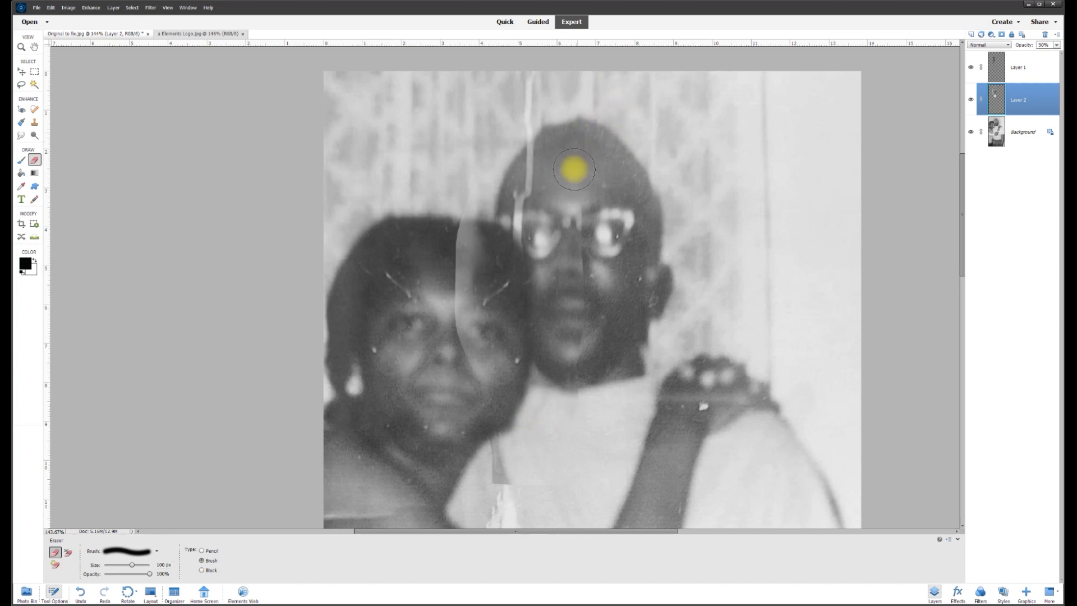
pyautogui.moveTo(571, 229)
pyautogui.mouseDown()
pyautogui.moveTo(558, 234)
pyautogui.moveTo(513, 203)
pyautogui.moveTo(566, 218)
pyautogui.moveTo(570, 278)
pyautogui.moveTo(560, 250)
pyautogui.moveTo(572, 285)
pyautogui.moveTo(577, 240)
pyautogui.moveTo(567, 319)
pyautogui.moveTo(575, 415)
pyautogui.mouseUp()
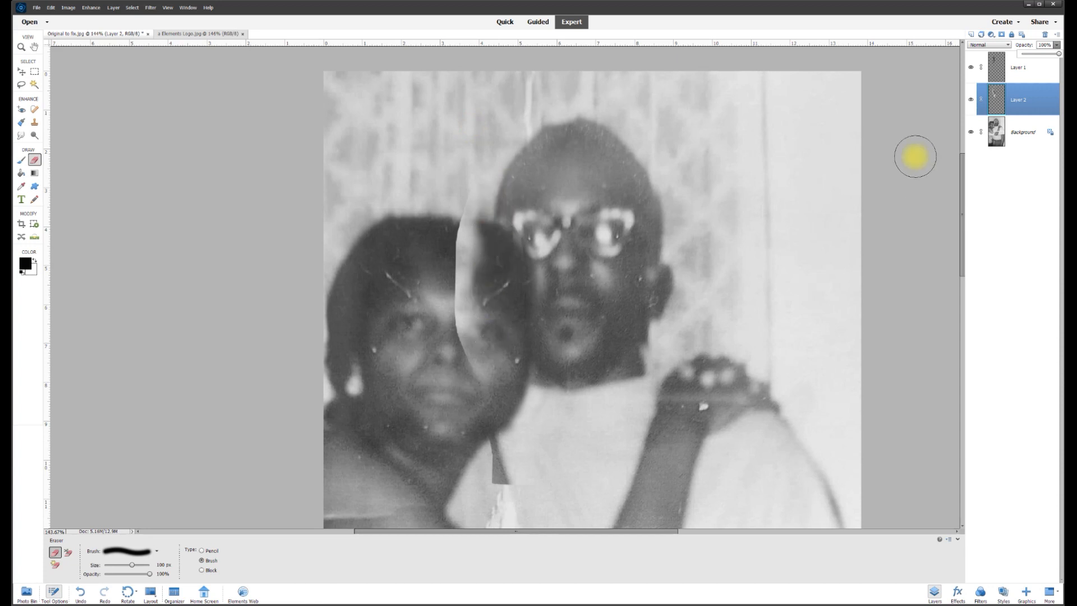
# Hide Background and Layer 1, lasso the leftover strip of Layer 2 that covers the woman's face, delete it and deselect
pyautogui.click(972, 132)
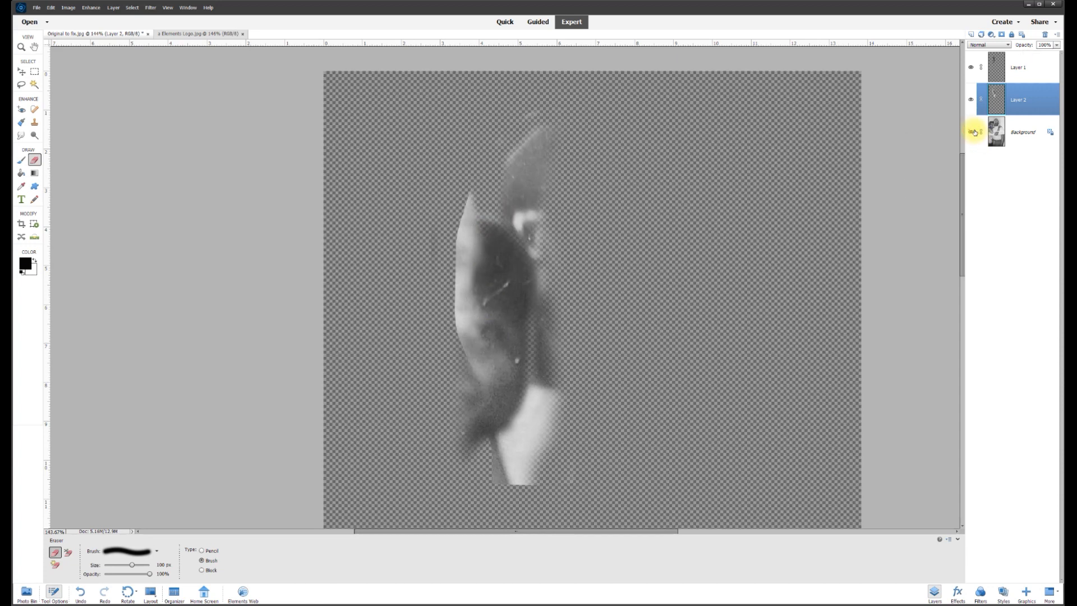
pyautogui.click(973, 68)
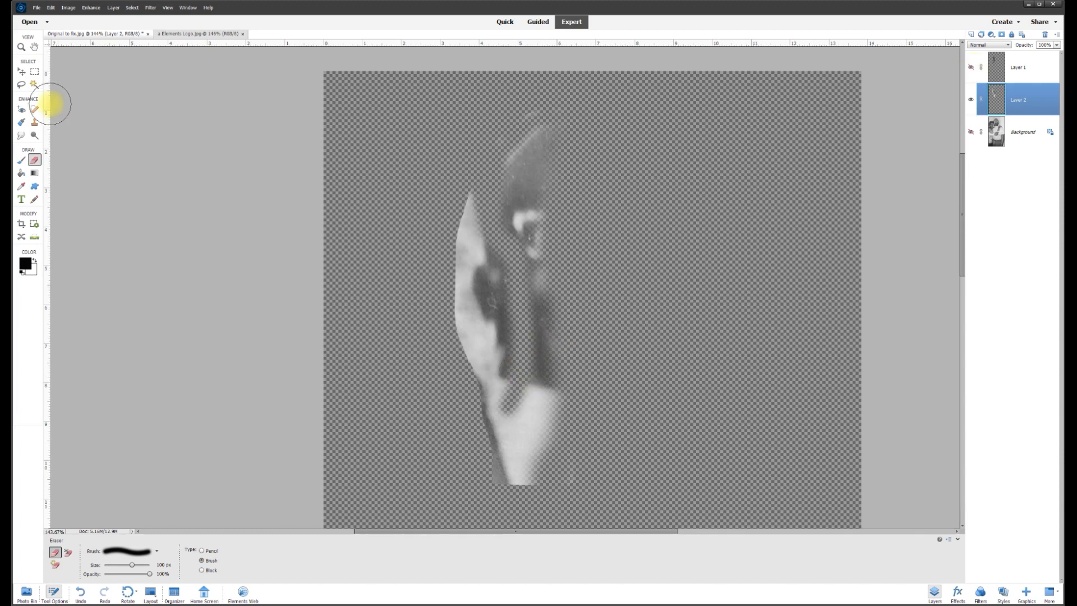
pyautogui.click(20, 85)
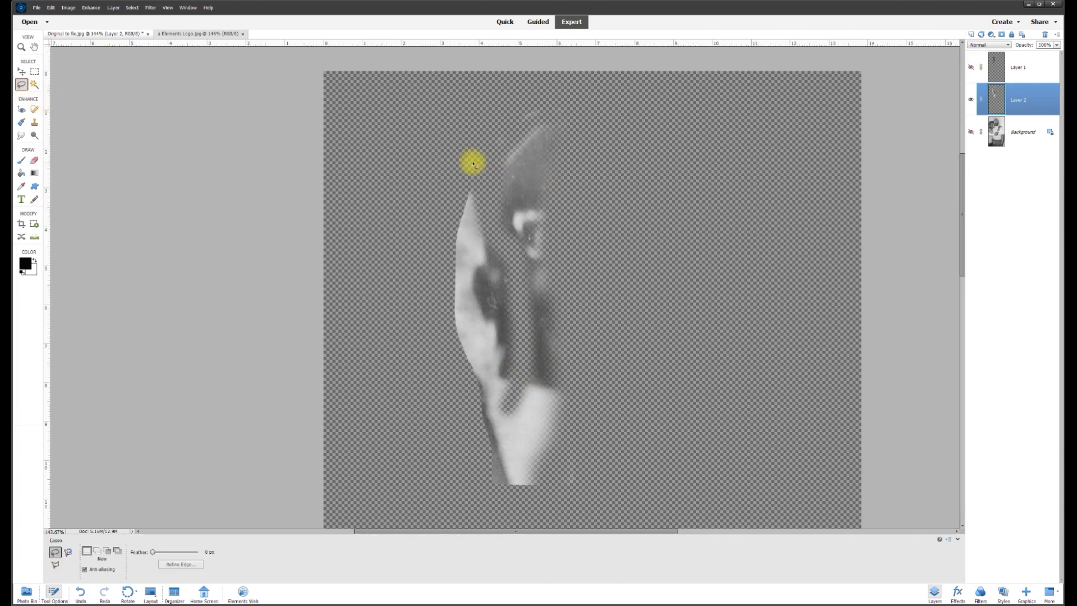
pyautogui.moveTo(474, 160)
pyautogui.mouseDown()
pyautogui.moveTo(520, 286)
pyautogui.moveTo(517, 395)
pyautogui.mouseUp()
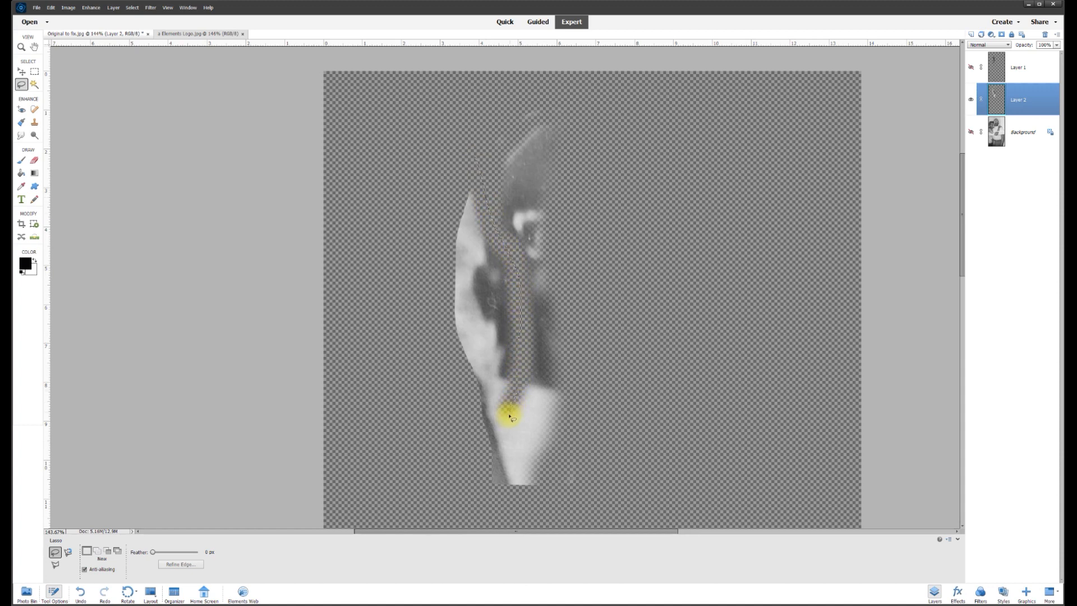
pyautogui.moveTo(510, 492)
pyautogui.mouseDown()
pyautogui.moveTo(460, 485)
pyautogui.moveTo(440, 360)
pyautogui.moveTo(440, 176)
pyautogui.mouseUp()
pyautogui.press('Delete')
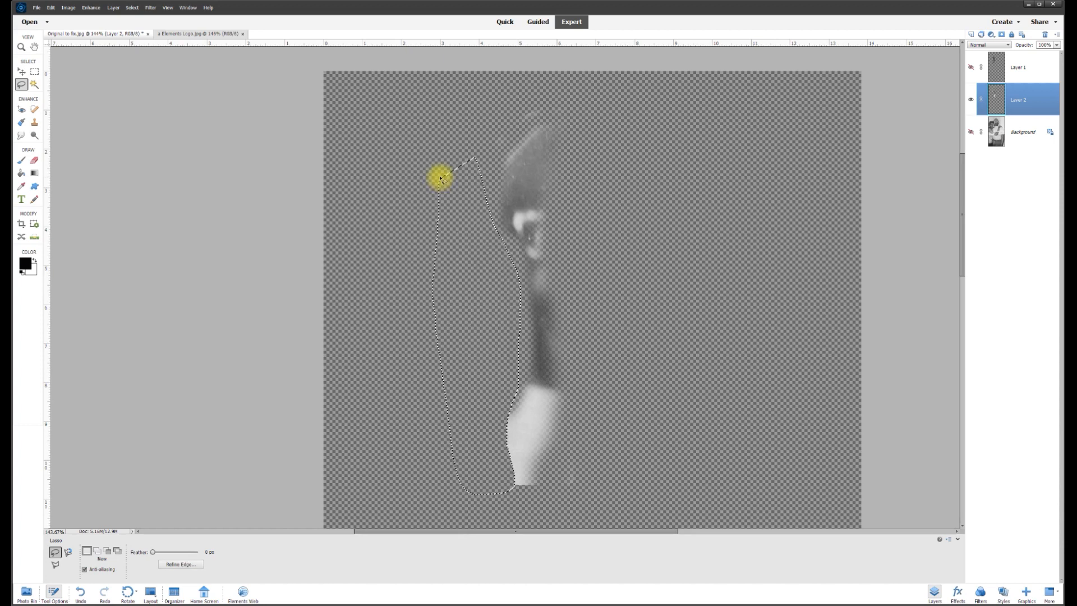
pyautogui.hotkey('ctrl', 'd')
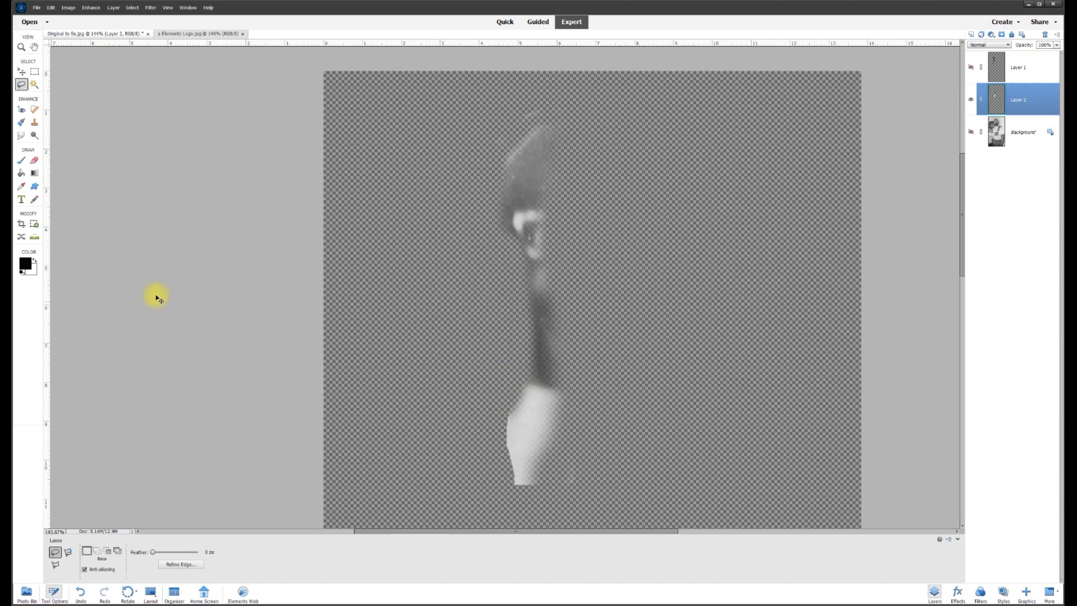
# Soften the cut edge of Layer 2's shirt area with the Eraser, show the hidden layers again and compare with Layer 2 hidden
pyautogui.click(35, 159)
pyautogui.moveTo(515, 411)
pyautogui.mouseDown()
pyautogui.moveTo(503, 421)
pyautogui.moveTo(502, 502)
pyautogui.mouseUp()
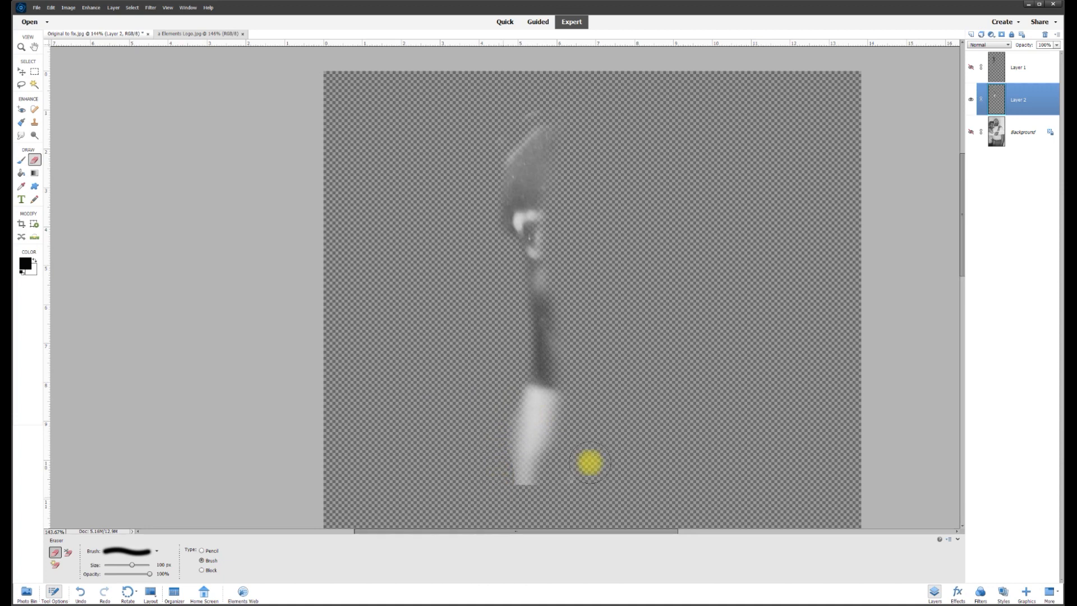
pyautogui.click(971, 133)
pyautogui.click(970, 99)
pyautogui.click(971, 100)
pyautogui.click(971, 100)
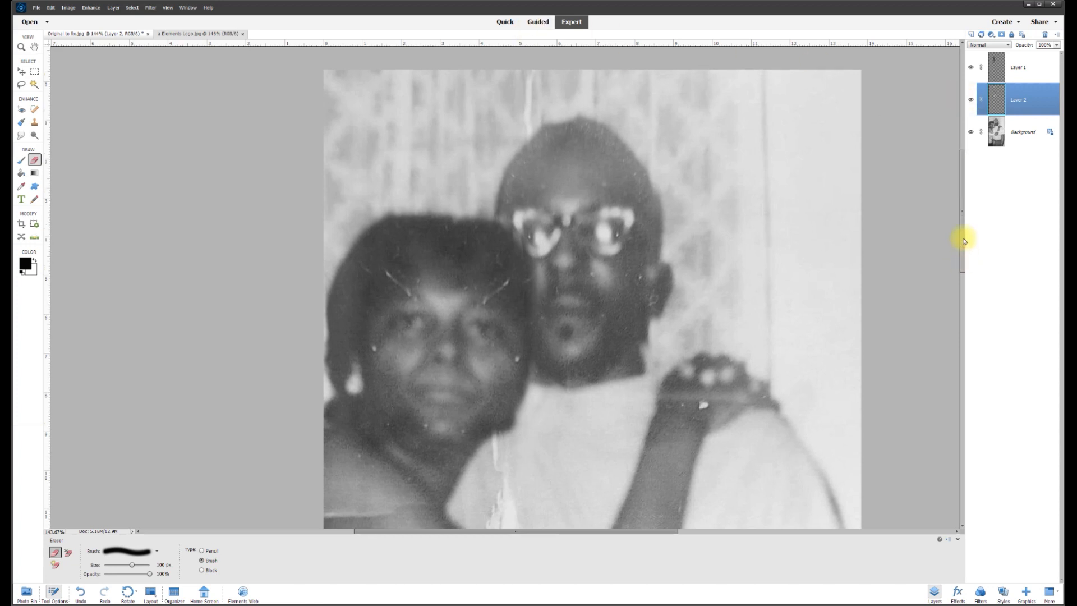
# Add a new layer directly above the Background and clone wallpaper over the tear above the man's head with a 100 px brush
pyautogui.scroll(2, 961, 235)
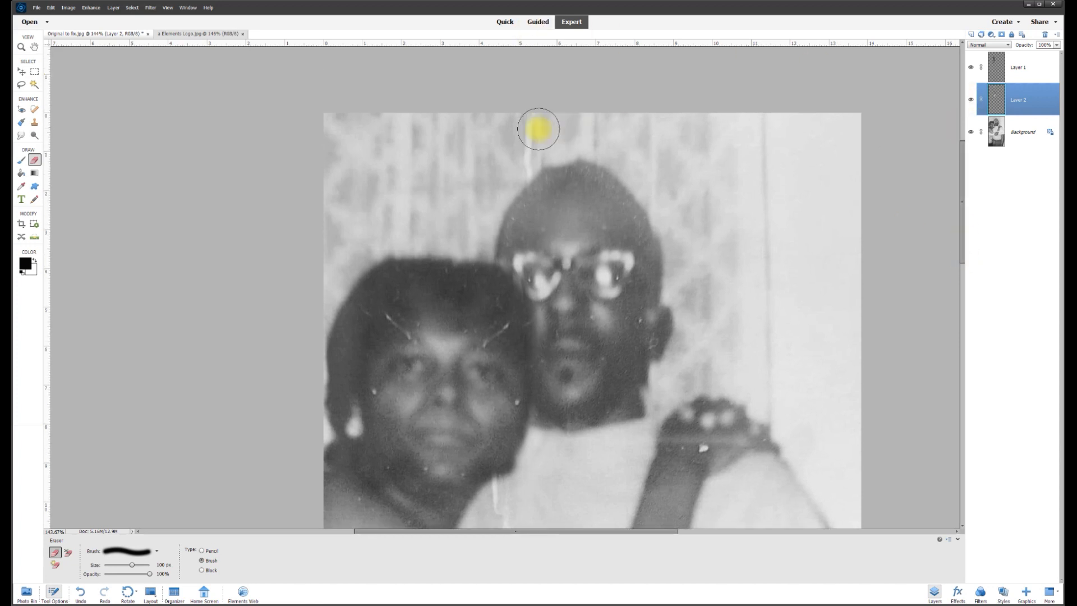
pyautogui.click(34, 123)
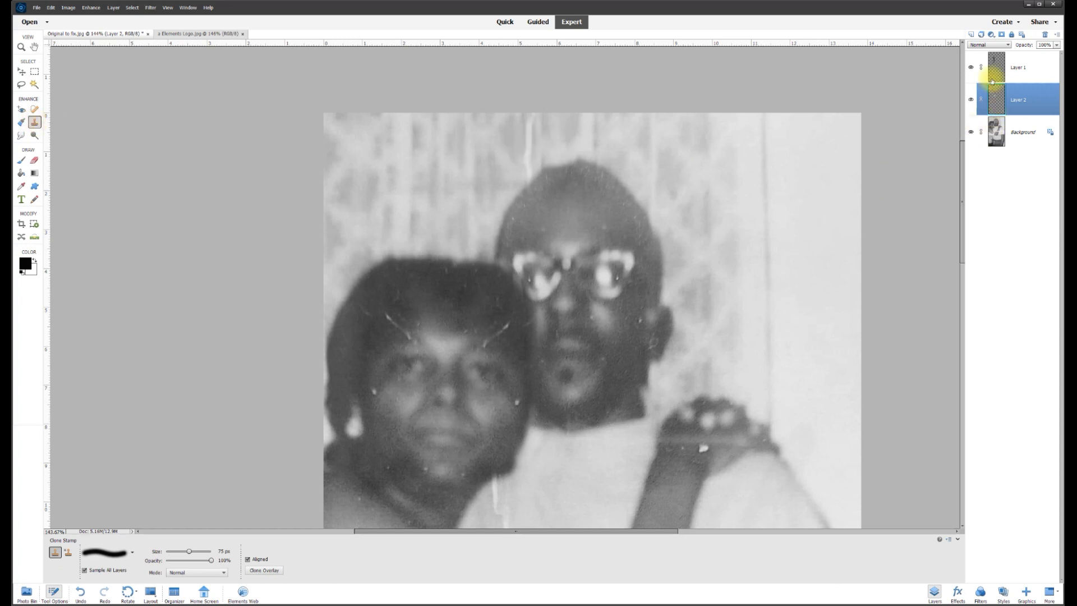
pyautogui.click(1018, 130)
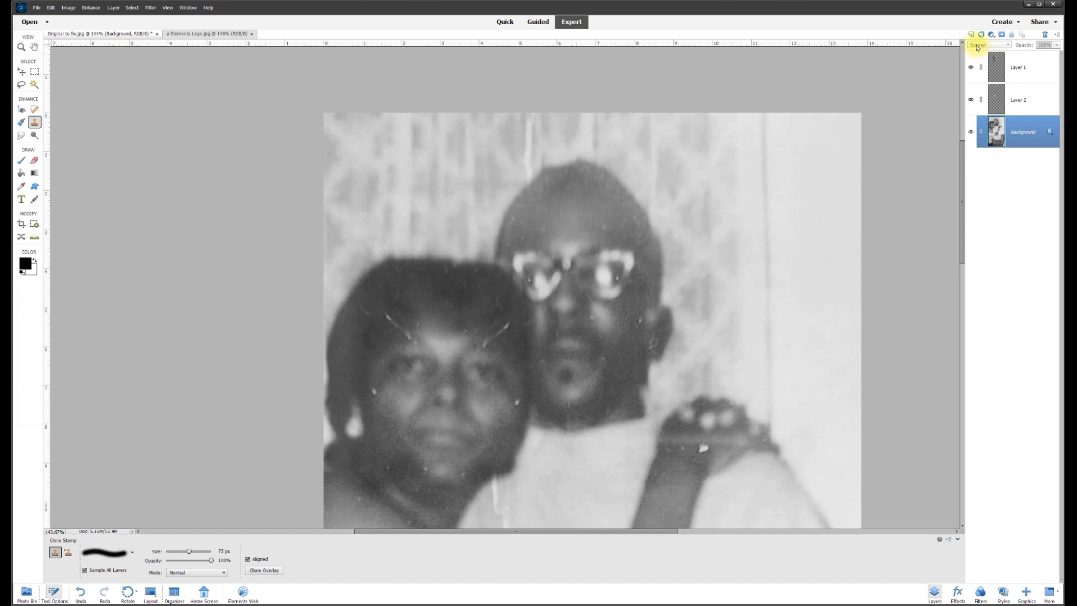
pyautogui.click(971, 34)
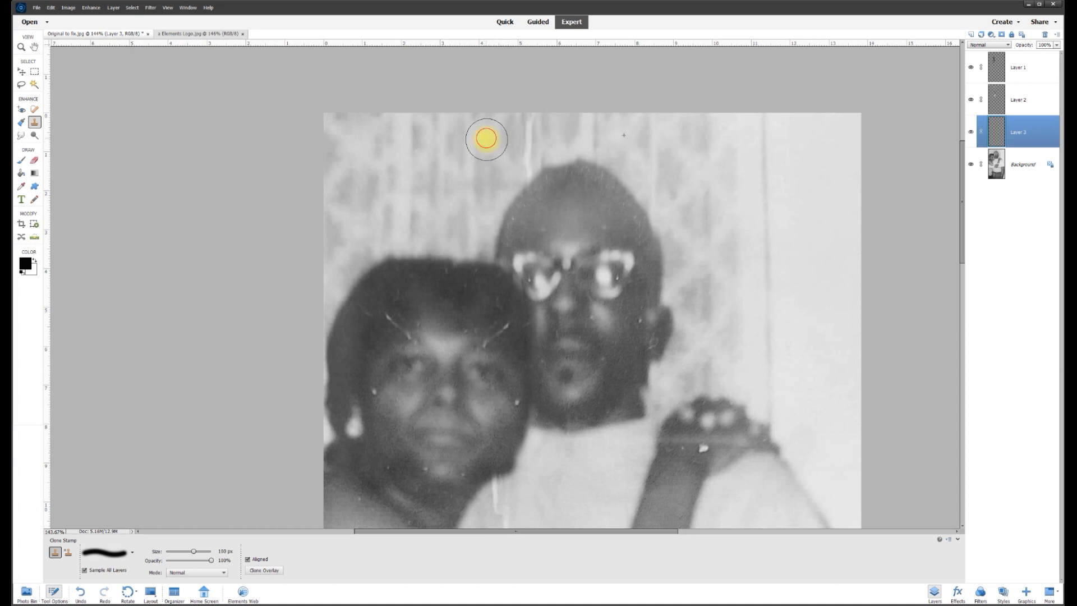
pyautogui.moveTo(486, 140)
pyautogui.mouseDown()
pyautogui.moveTo(520, 183)
pyautogui.moveTo(533, 162)
pyautogui.moveTo(529, 107)
pyautogui.mouseUp()
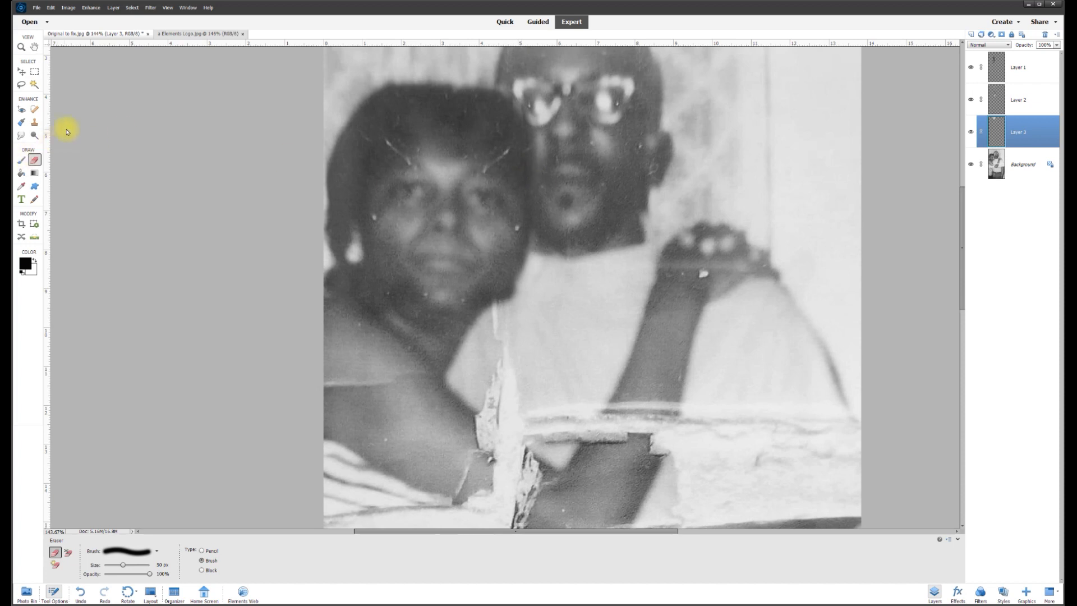
# Heal the spots and forehead scratches on the woman's face with a 30 px Spot Healing Brush, working on Layer 1 and the Background
pyautogui.click(35, 110)
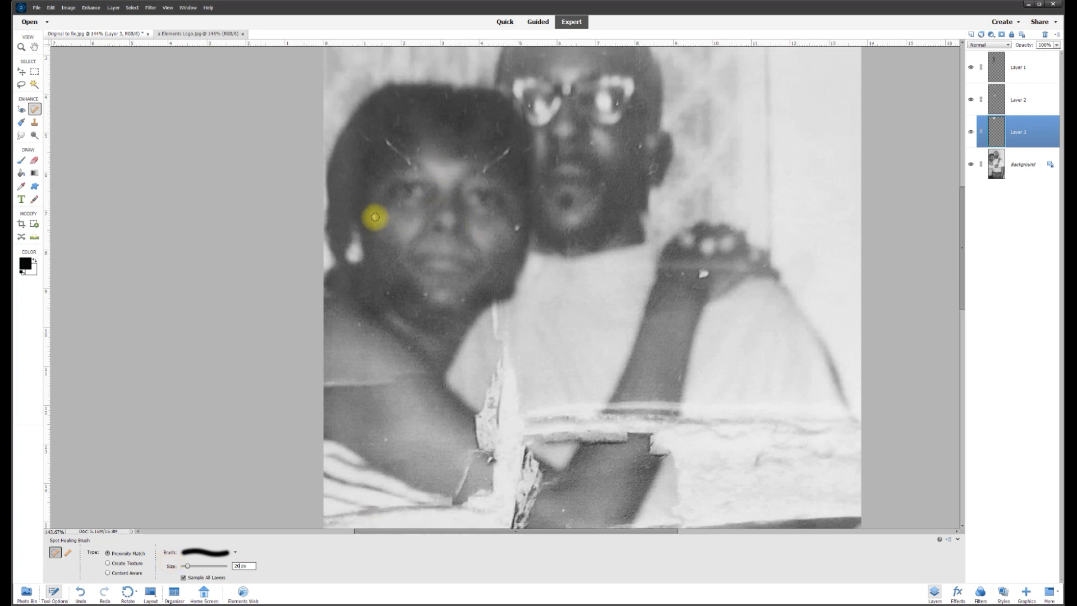
pyautogui.press(']')
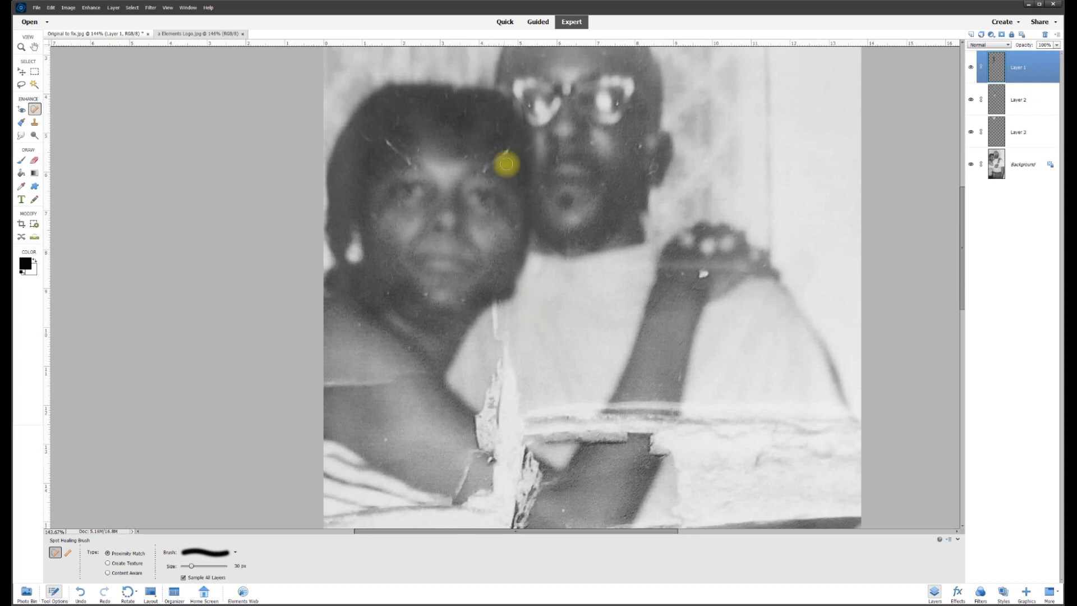
pyautogui.click(971, 67)
pyautogui.click(970, 67)
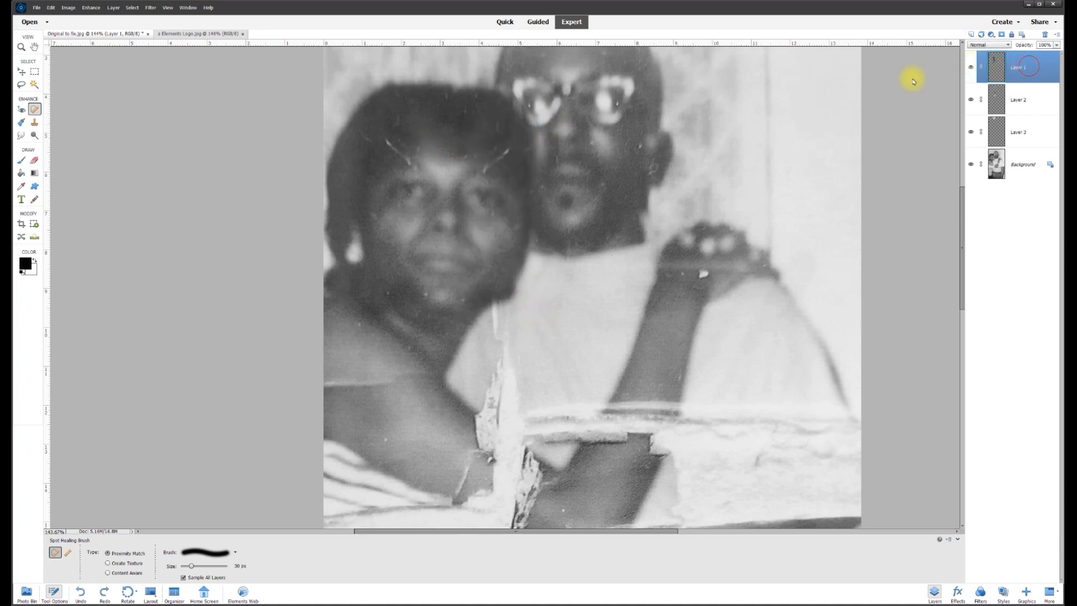
pyautogui.moveTo(503, 155); pyautogui.dragTo(487, 173)
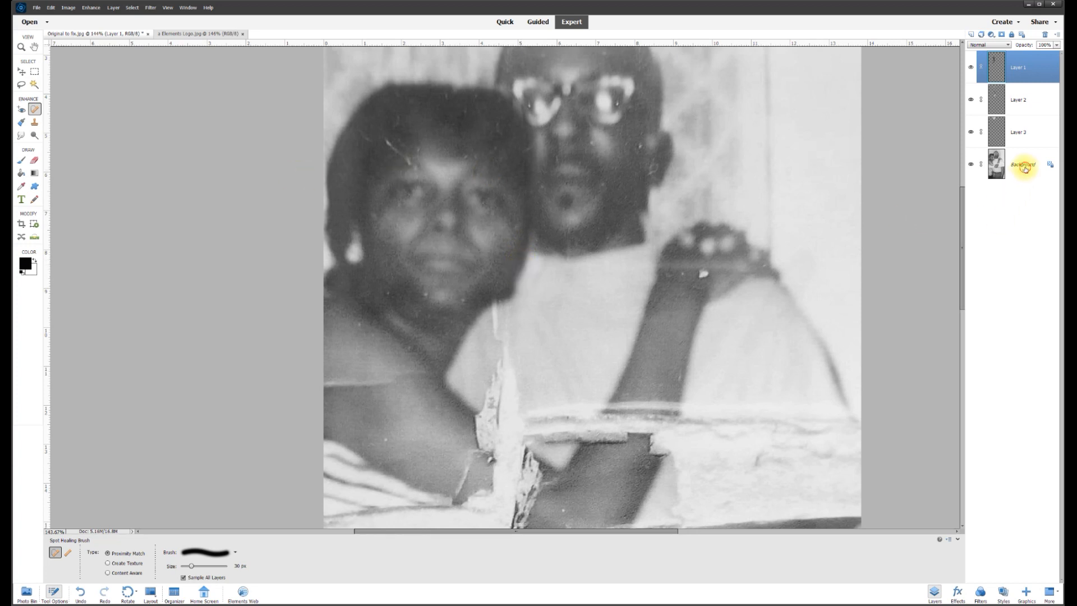
pyautogui.click(1024, 166)
pyautogui.moveTo(409, 162)
pyautogui.mouseDown()
pyautogui.moveTo(409, 188)
pyautogui.moveTo(383, 138)
pyautogui.mouseUp()
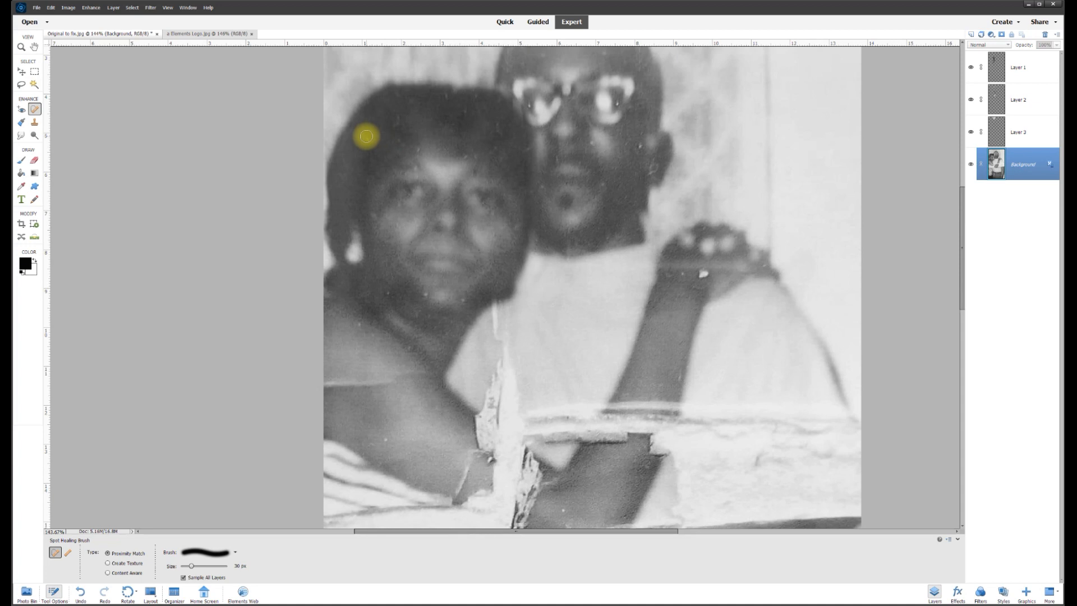
# Heal the spots on the woman's chin and shoulder with the 30 px Spot Healing Brush on the Background
pyautogui.click(424, 293)
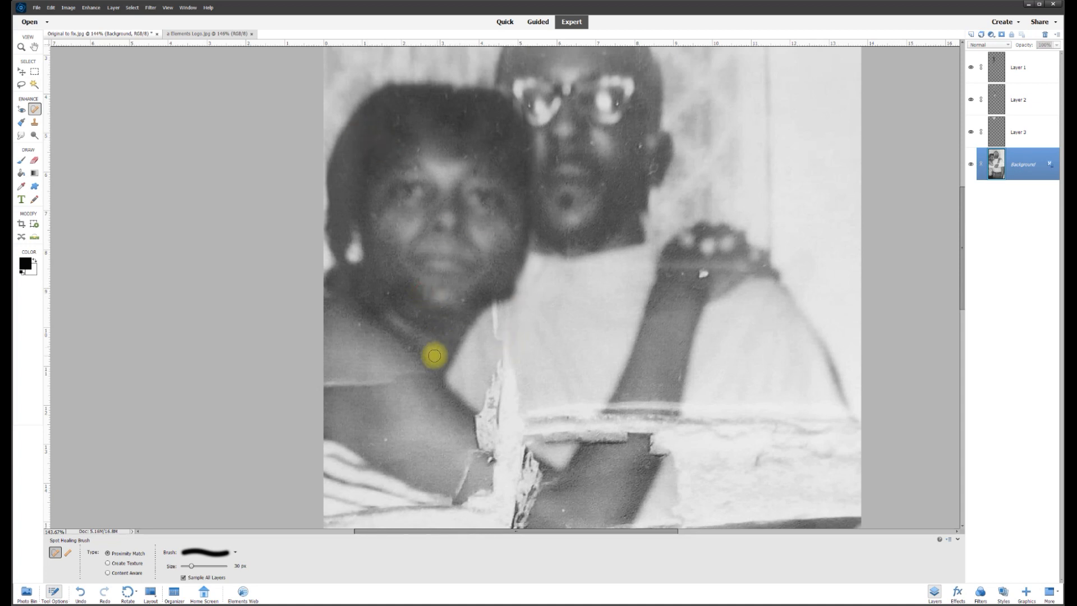
pyautogui.click(359, 323)
pyautogui.click(373, 334)
# Add a new layer above the Background and clone the upper edge of the woman's arm across the tear with a 100 px brush
pyautogui.scroll(-2, 392, 392)
pyautogui.press('s')
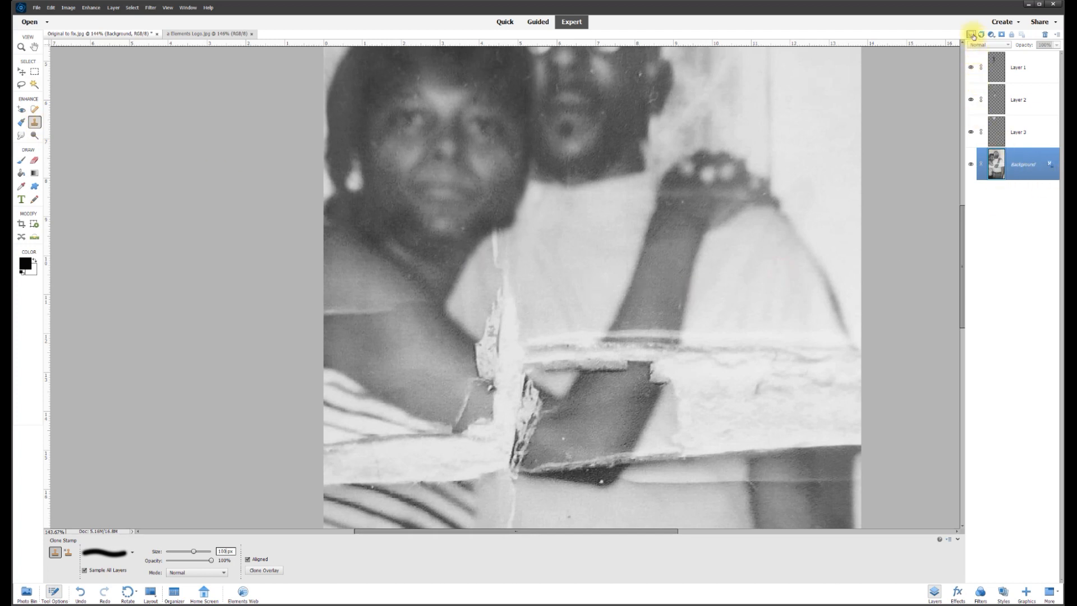
pyautogui.click(972, 34)
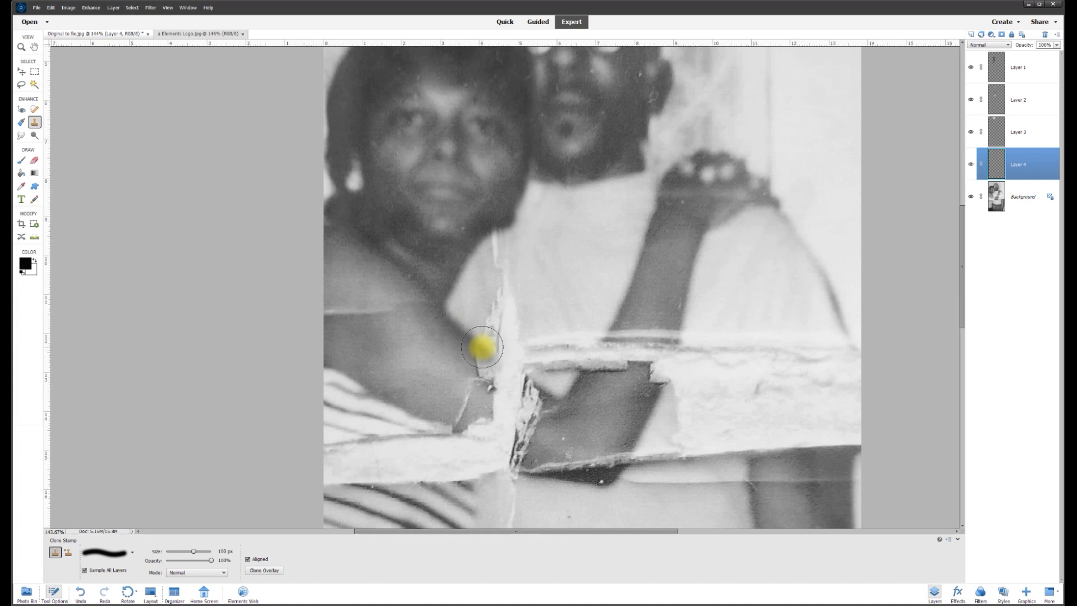
pyautogui.moveTo(482, 349); pyautogui.dragTo(497, 364)
pyautogui.moveTo(475, 340); pyautogui.dragTo(458, 330)
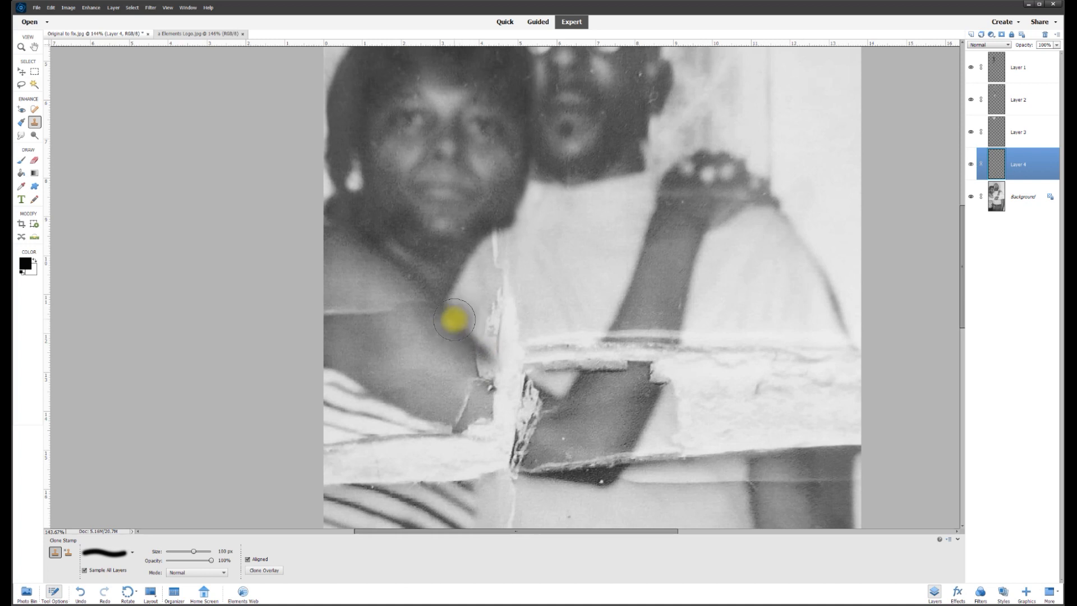
pyautogui.moveTo(455, 323)
pyautogui.mouseDown()
pyautogui.moveTo(504, 366)
pyautogui.moveTo(469, 351)
pyautogui.moveTo(446, 328)
pyautogui.moveTo(518, 378)
pyautogui.moveTo(454, 324)
pyautogui.moveTo(494, 384)
pyautogui.moveTo(533, 387)
pyautogui.moveTo(457, 327)
pyautogui.moveTo(548, 397)
pyautogui.mouseUp()
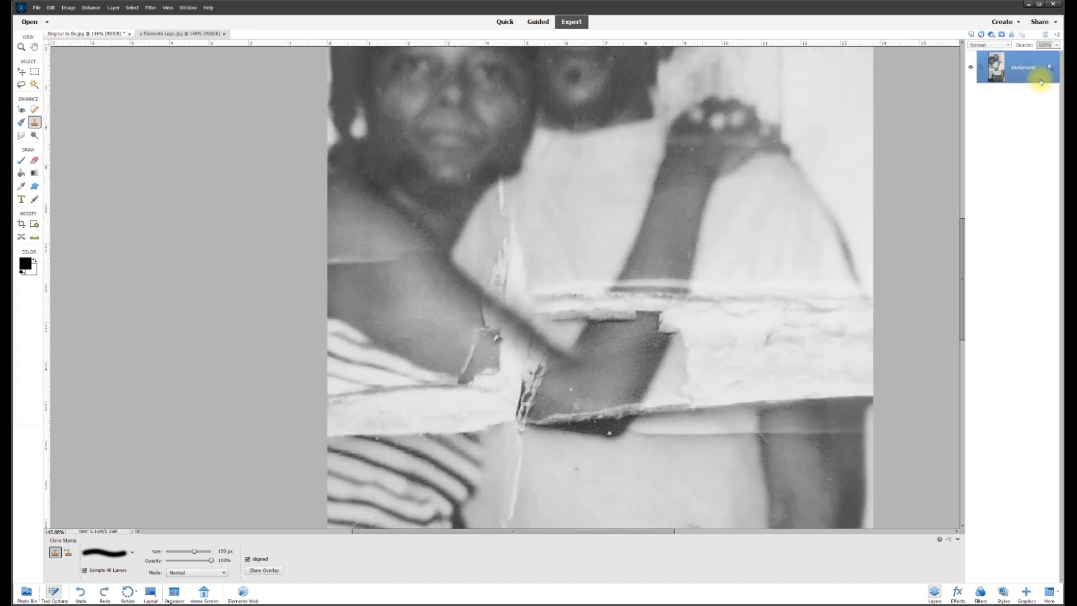
# Lasso the undamaged part of the woman's arm on the Background and copy it to a new layer
pyautogui.click(1016, 67)
pyautogui.moveTo(421, 391)
pyautogui.mouseDown()
pyautogui.moveTo(370, 318)
pyautogui.moveTo(401, 298)
pyautogui.moveTo(525, 366)
pyautogui.moveTo(391, 305)
pyautogui.moveTo(452, 304)
pyautogui.moveTo(470, 323)
pyautogui.moveTo(438, 317)
pyautogui.moveTo(521, 362)
pyautogui.moveTo(530, 380)
pyautogui.moveTo(502, 357)
pyautogui.moveTo(538, 404)
pyautogui.mouseUp()
pyautogui.scroll(1, 420, 308)
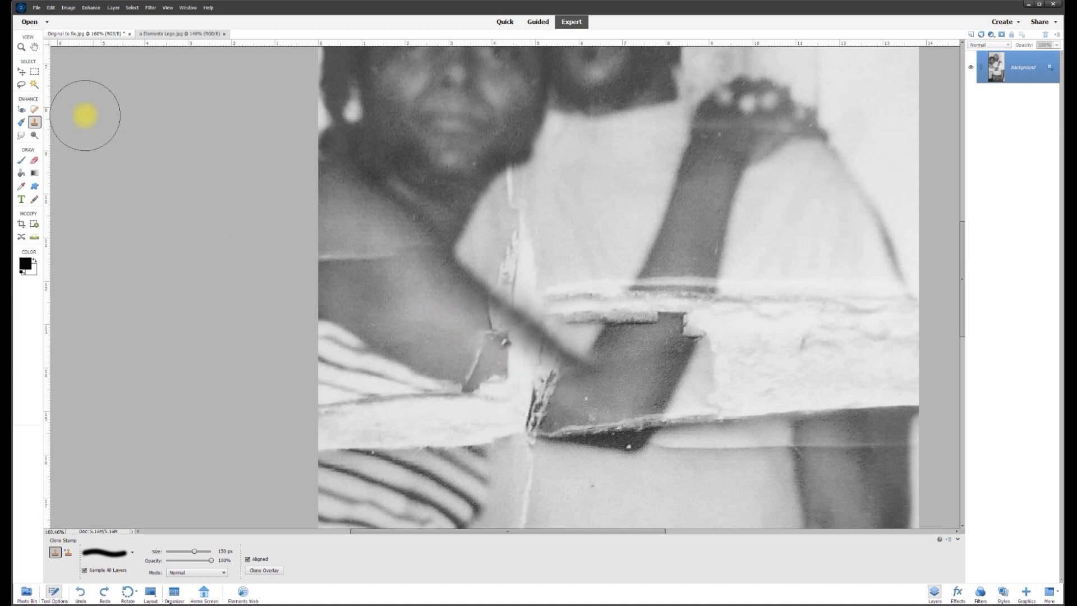
pyautogui.click(22, 84)
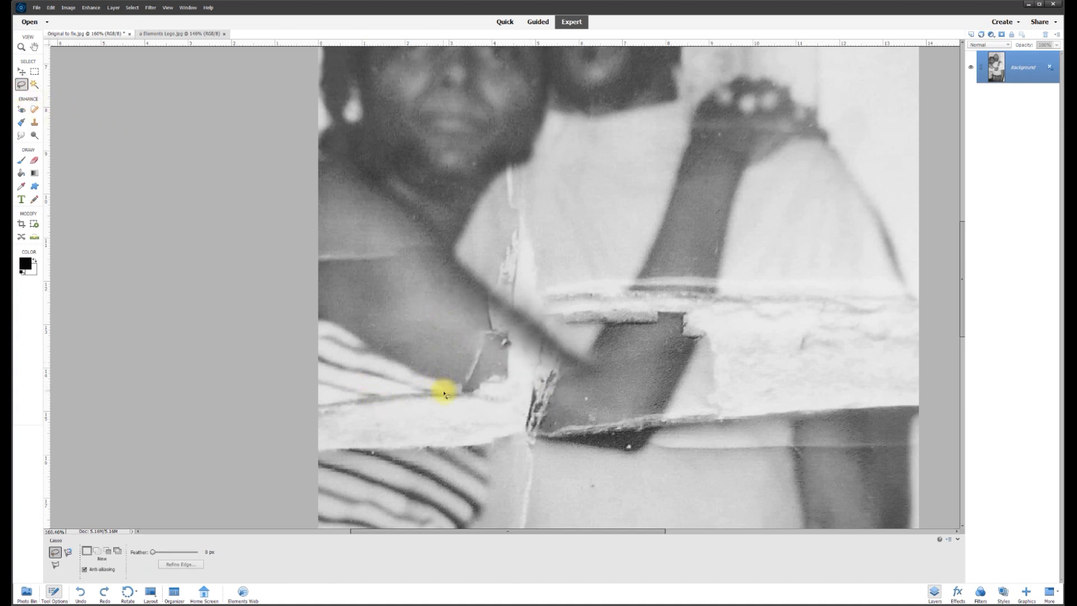
pyautogui.moveTo(375, 359)
pyautogui.mouseDown()
pyautogui.moveTo(313, 319)
pyautogui.moveTo(332, 256)
pyautogui.moveTo(433, 245)
pyautogui.moveTo(519, 306)
pyautogui.moveTo(452, 388)
pyautogui.mouseUp()
pyautogui.rightClick(434, 320)
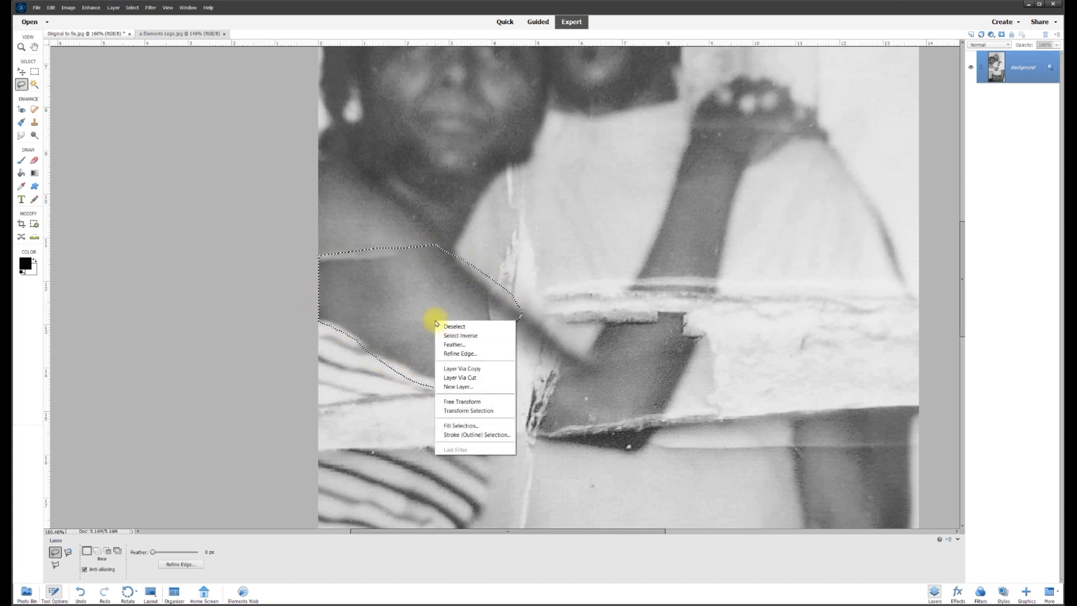
pyautogui.click(476, 378)
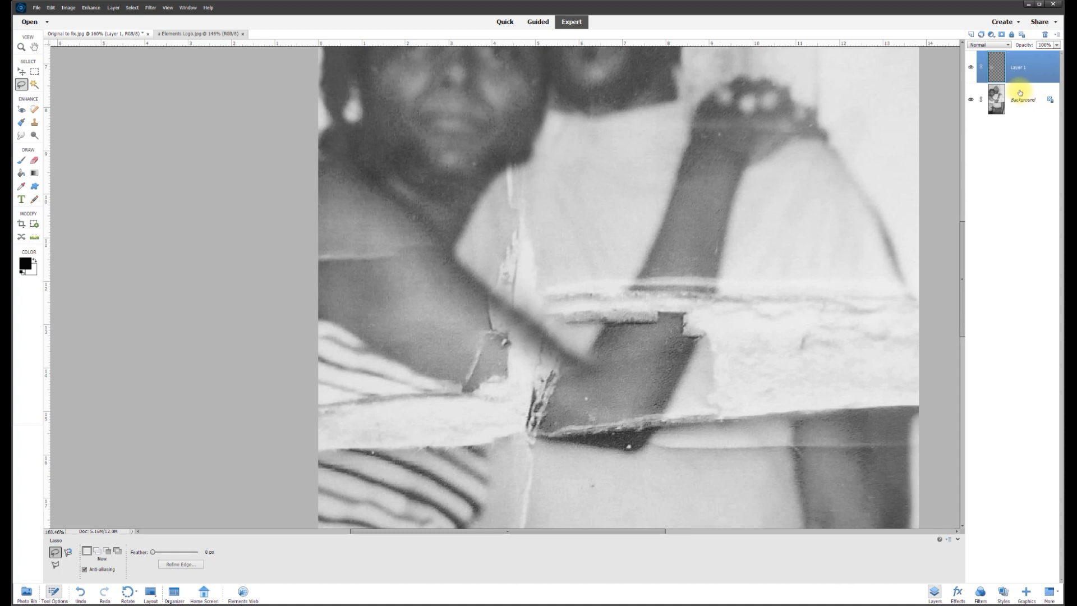
# Move the arm copy onto the man's shirt and rotate it upright
pyautogui.press('v')
pyautogui.moveTo(439, 317); pyautogui.dragTo(594, 246)
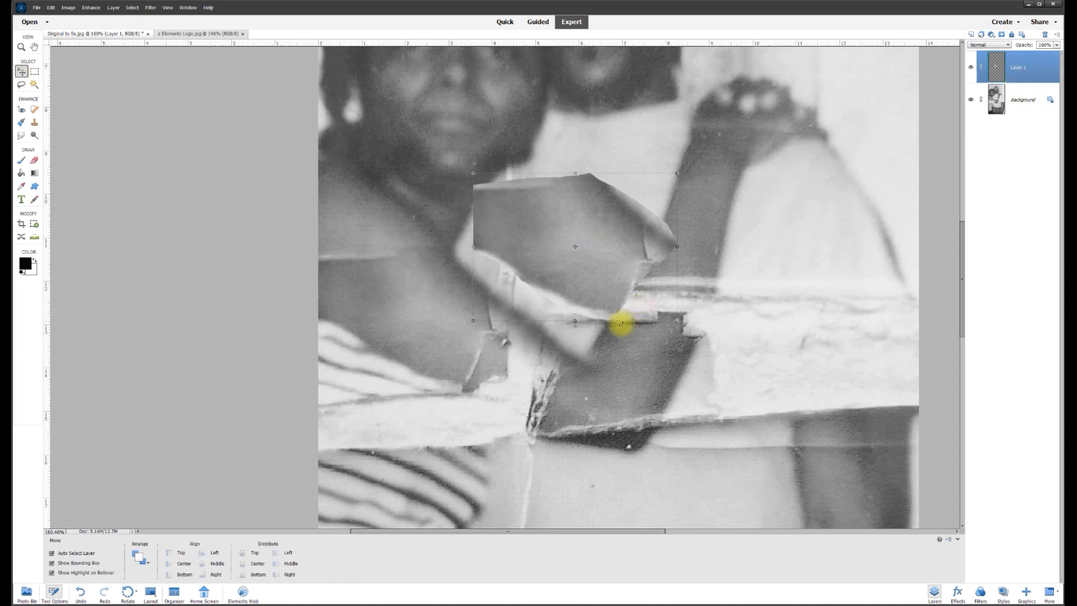
pyautogui.moveTo(575, 328); pyautogui.dragTo(458, 316)
pyautogui.click(584, 377)
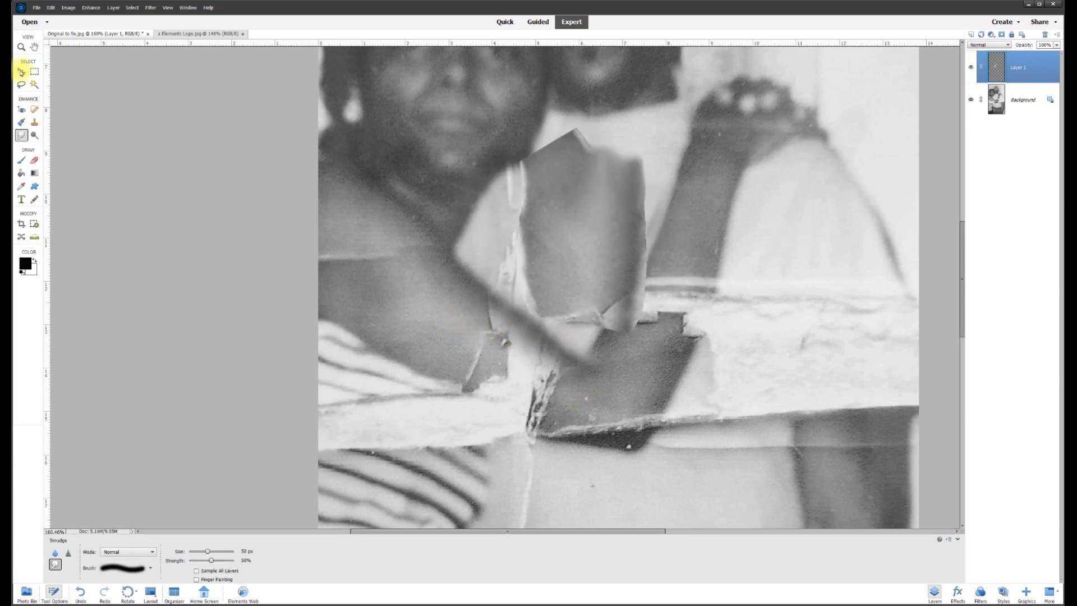
# Stretch the arm copy downward without constraining its proportions, widen it slightly and apply the transform
pyautogui.moveTo(607, 335); pyautogui.dragTo(606, 465)
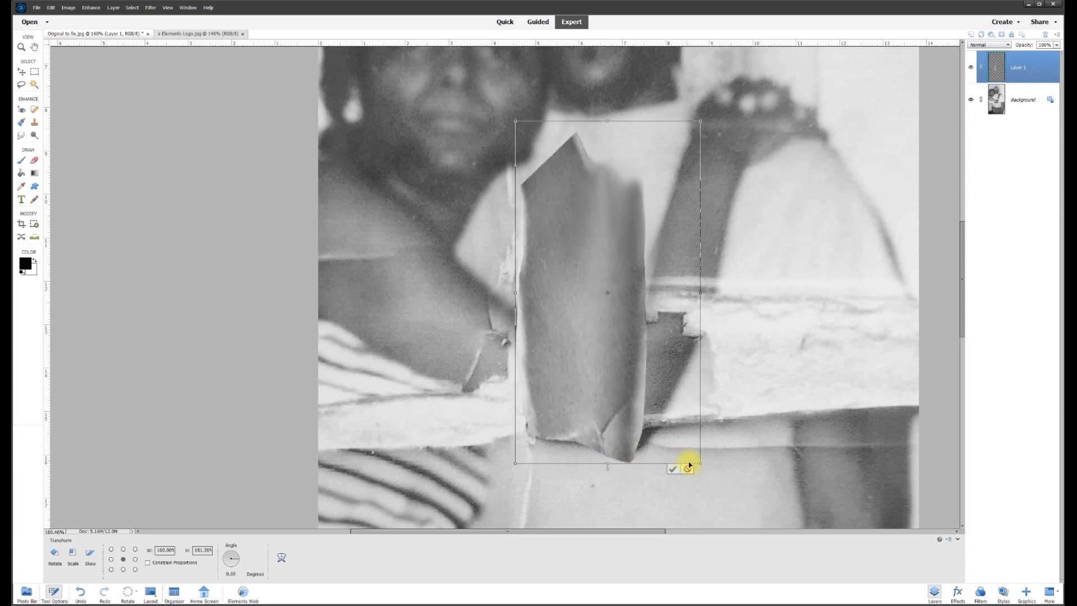
pyautogui.moveTo(700, 466); pyautogui.dragTo(739, 496)
pyautogui.click(711, 501)
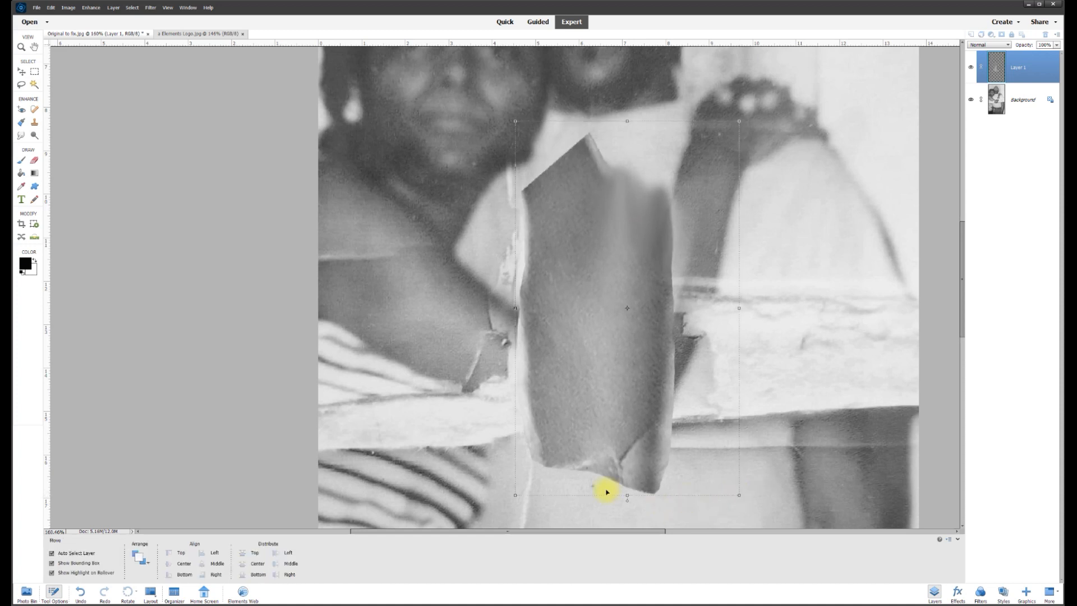
# Rotate the arm copy to the diagonal of the woman's forearm and place it over the torn part of the arm
pyautogui.moveTo(628, 503); pyautogui.dragTo(800, 393)
pyautogui.click(717, 498)
pyautogui.moveTo(716, 356); pyautogui.dragTo(579, 415)
pyautogui.moveTo(505, 508); pyautogui.dragTo(497, 500)
pyautogui.click(646, 513)
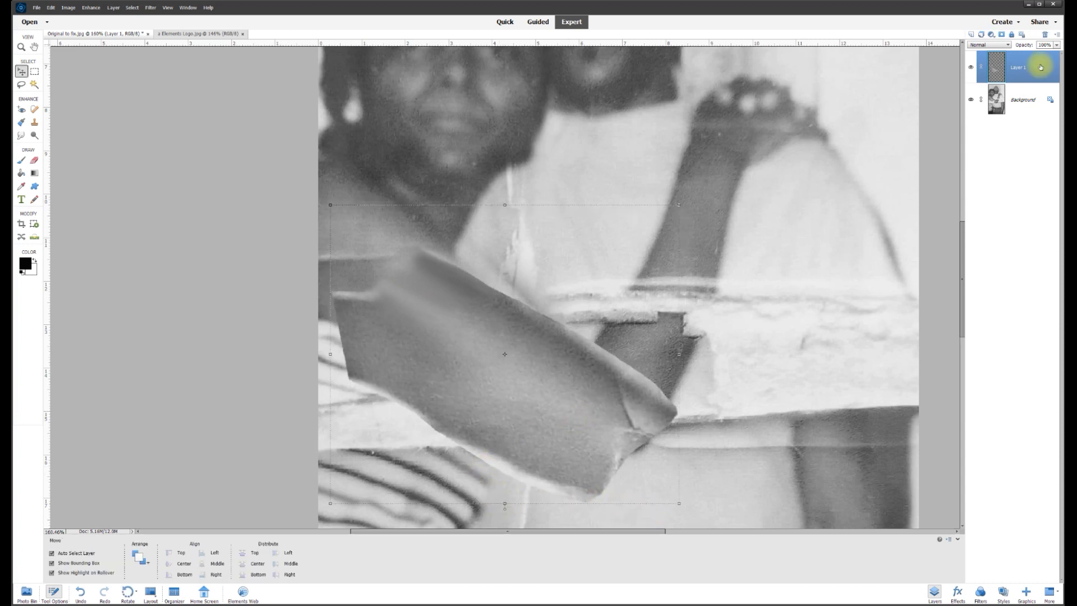
# Set Layer 1 to 50% opacity, align its upper edge with the woman's arm and scale it down to about 80%
pyautogui.write('50')
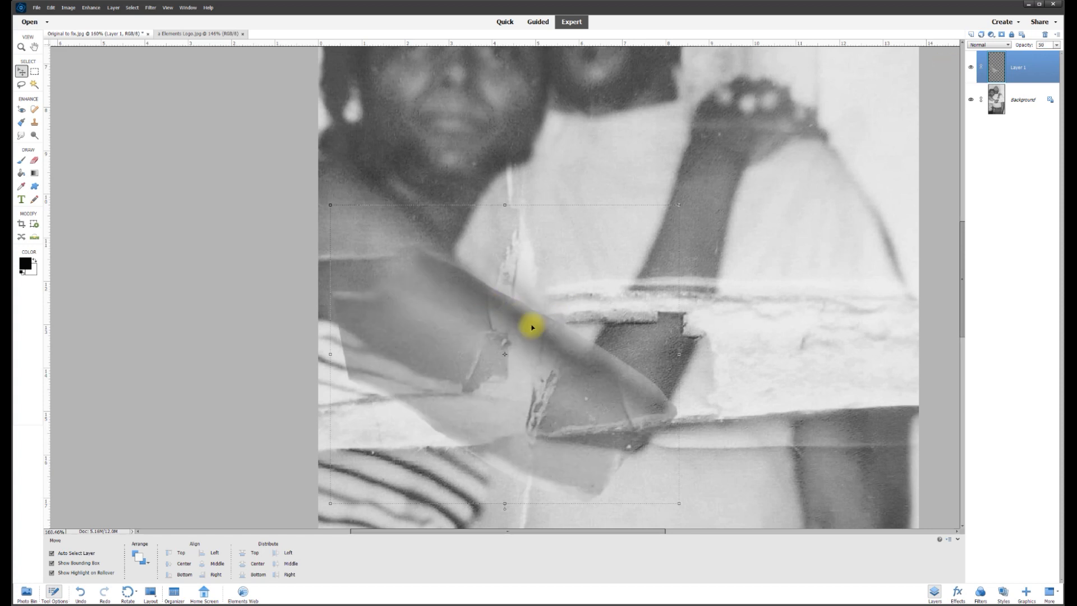
pyautogui.moveTo(533, 335)
pyautogui.mouseDown()
pyautogui.moveTo(535, 359)
pyautogui.moveTo(534, 325)
pyautogui.mouseUp()
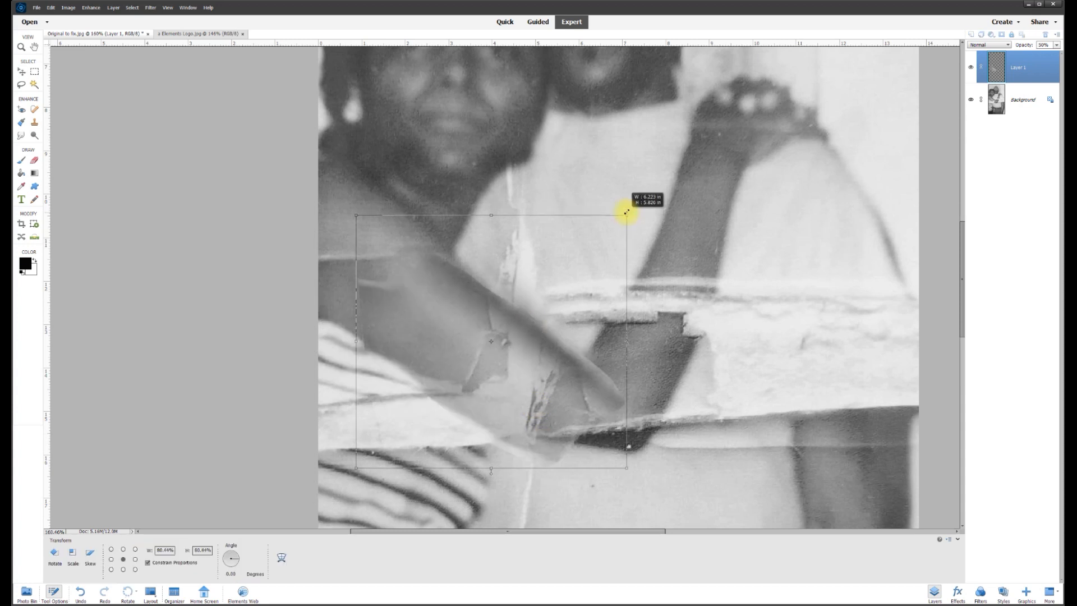
pyautogui.moveTo(626, 212); pyautogui.dragTo(629, 213)
pyautogui.click(600, 477)
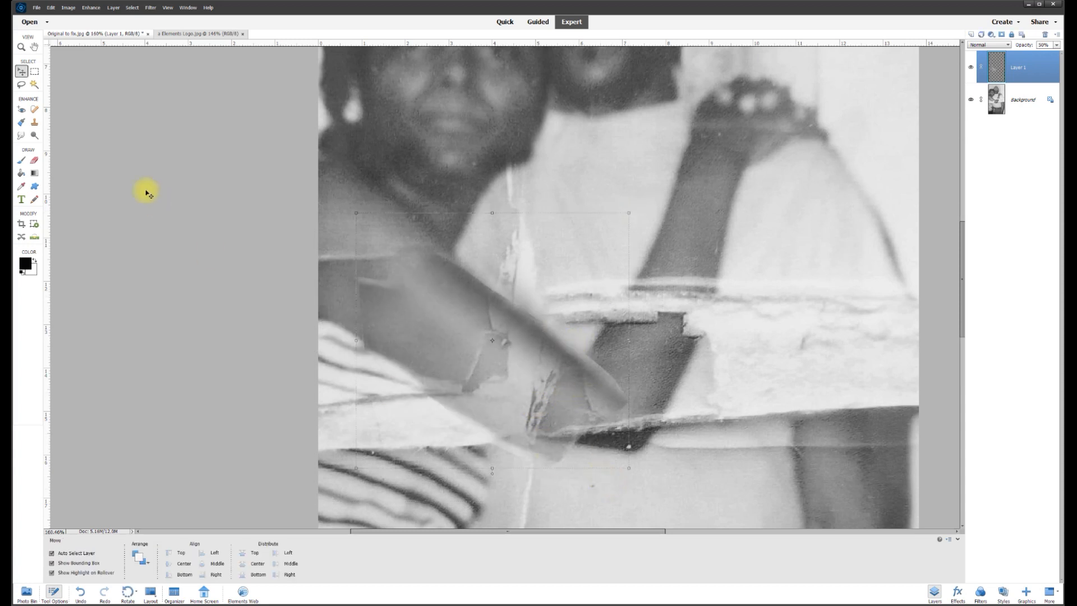
# Erase the parts of Layer 1 that overhang the woman's arm and shoulder, and raise the layer's opacity to nearly full
pyautogui.click(35, 162)
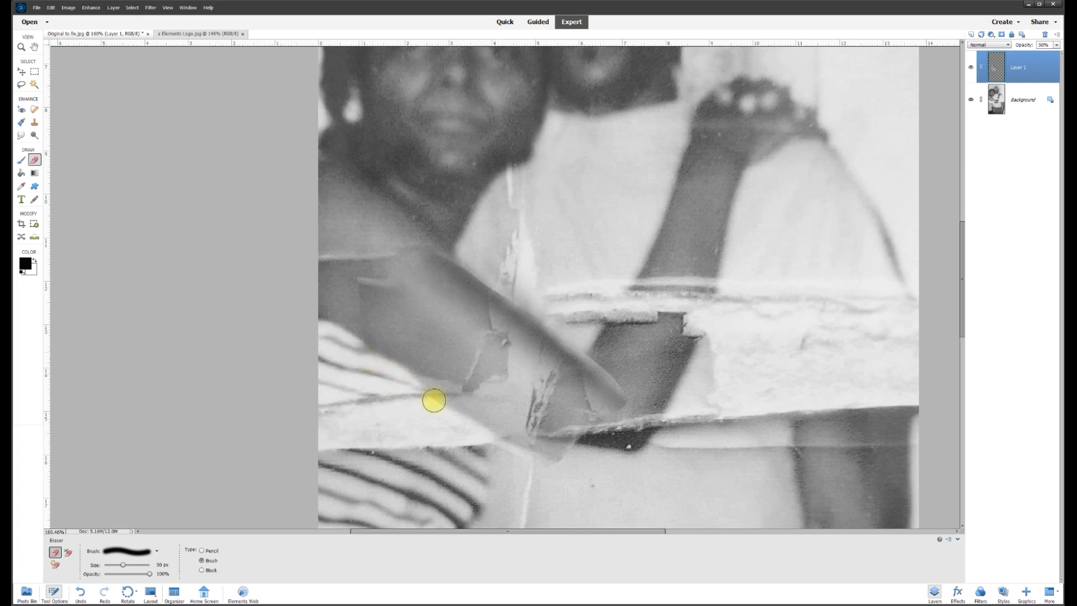
pyautogui.moveTo(415, 397)
pyautogui.mouseDown()
pyautogui.moveTo(498, 440)
pyautogui.moveTo(486, 420)
pyautogui.moveTo(411, 384)
pyautogui.mouseUp()
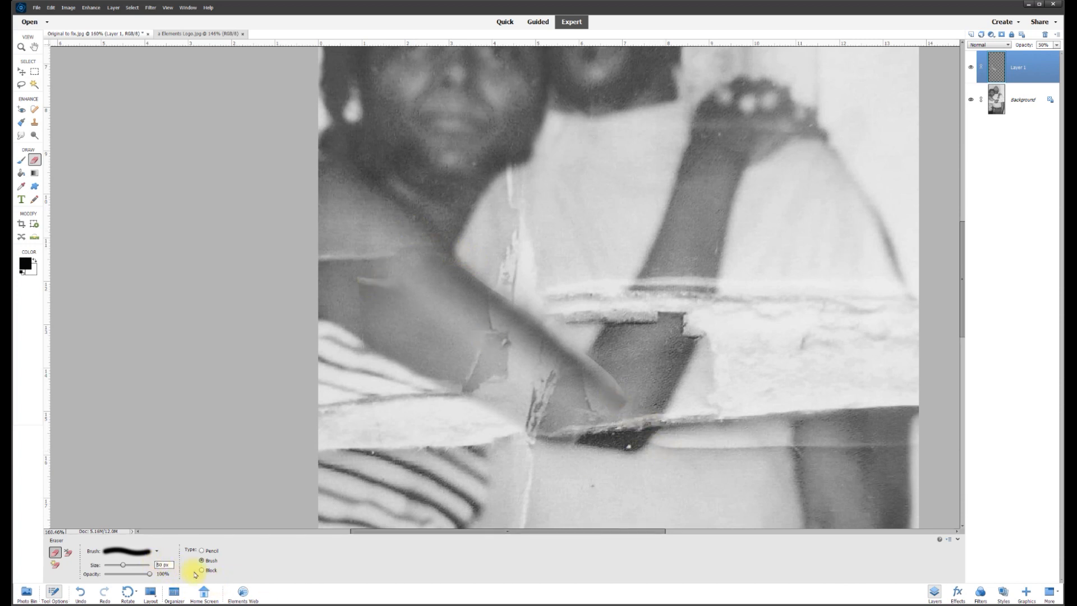
pyautogui.moveTo(421, 233)
pyautogui.mouseDown()
pyautogui.moveTo(384, 245)
pyautogui.moveTo(360, 282)
pyautogui.moveTo(362, 360)
pyautogui.moveTo(359, 293)
pyautogui.moveTo(385, 234)
pyautogui.mouseUp()
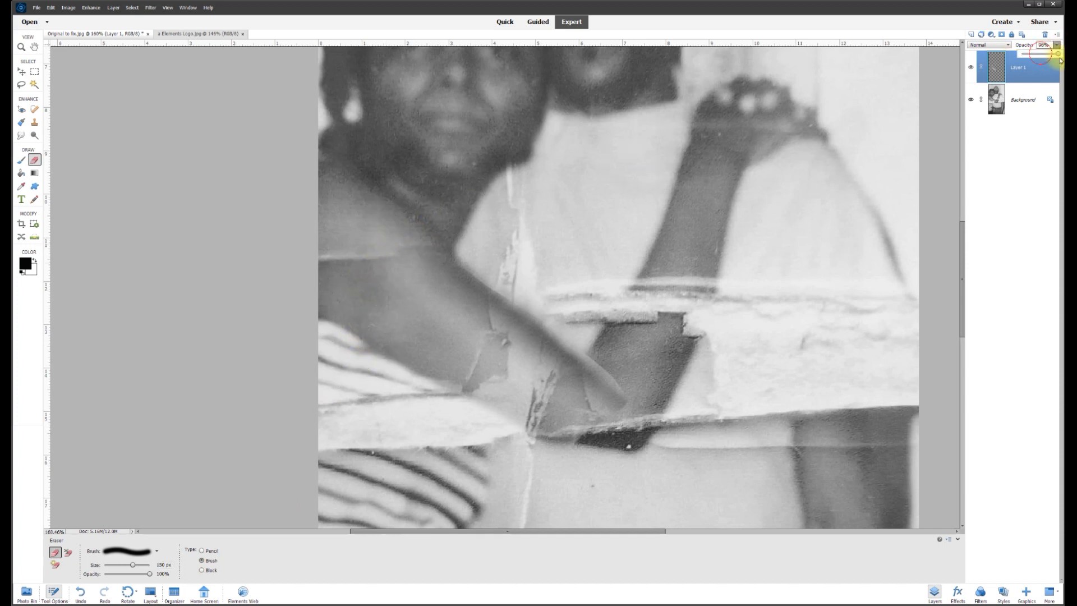
pyautogui.moveTo(1060, 59); pyautogui.dragTo(1060, 56)
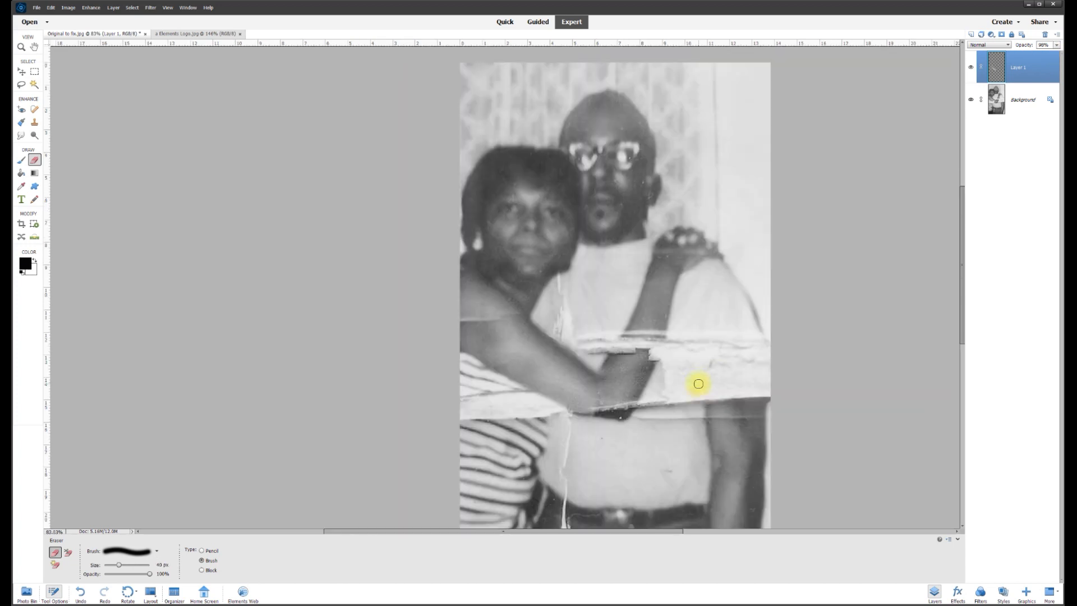
# Lasso the raised forearm below the hand on the Background and copy it to a new layer
pyautogui.scroll(7, 696, 384)
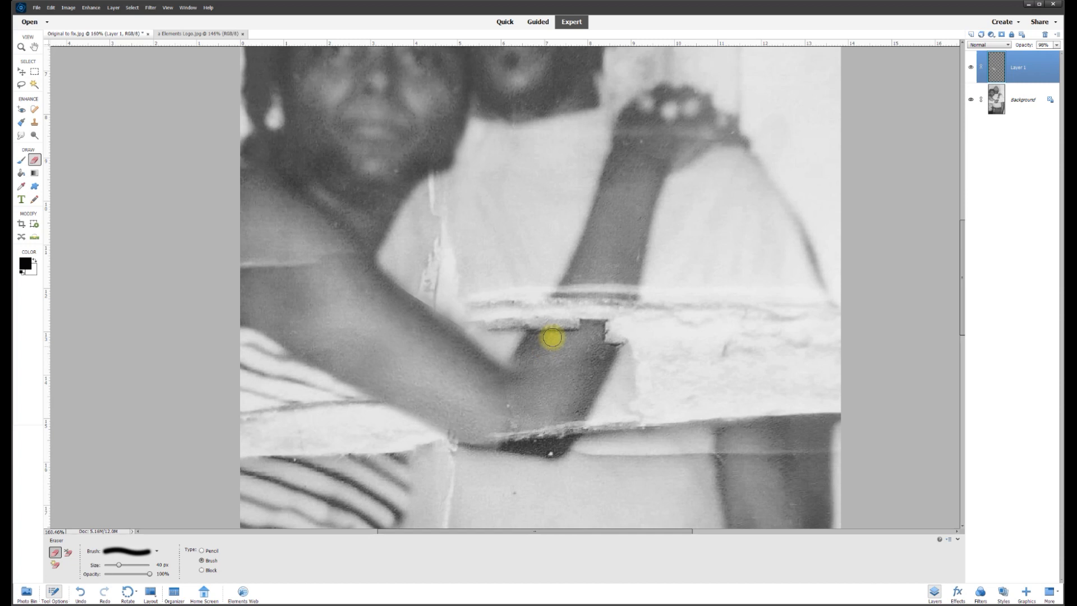
pyautogui.click(21, 85)
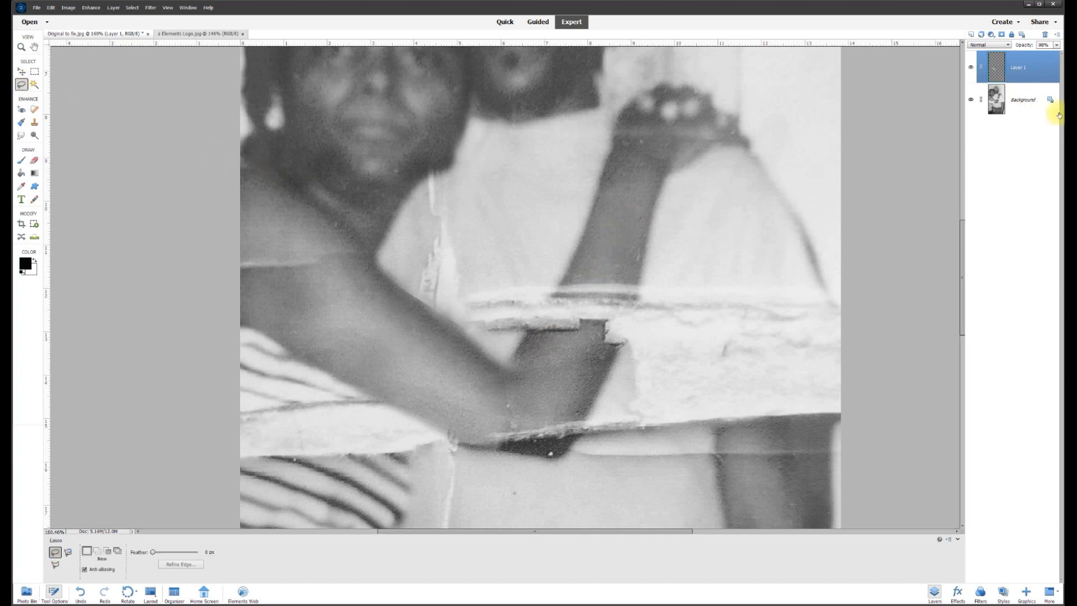
pyautogui.click(1032, 103)
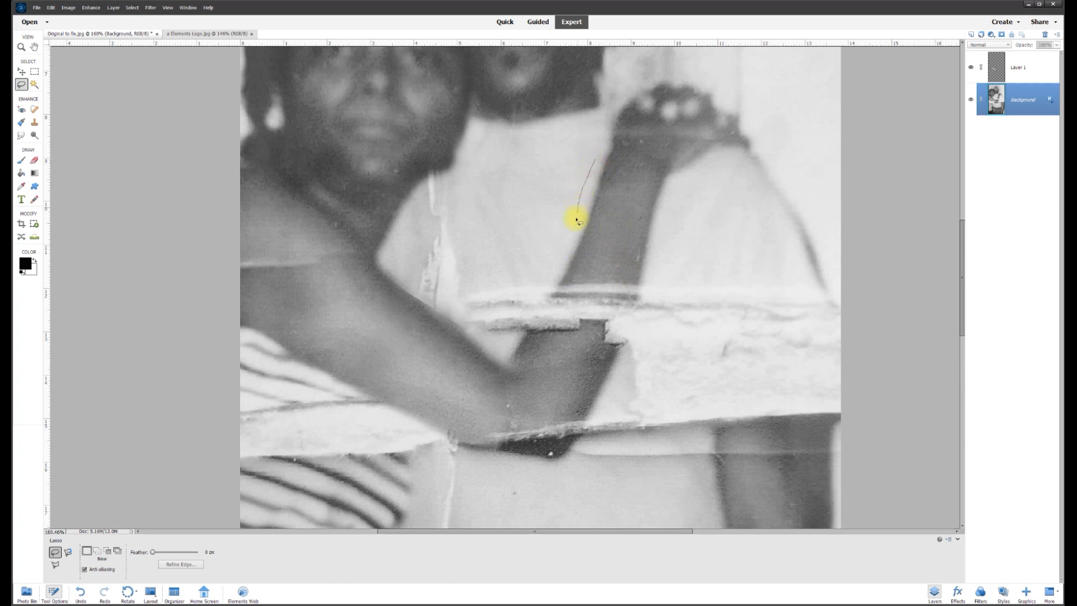
pyautogui.moveTo(577, 290); pyautogui.dragTo(643, 294)
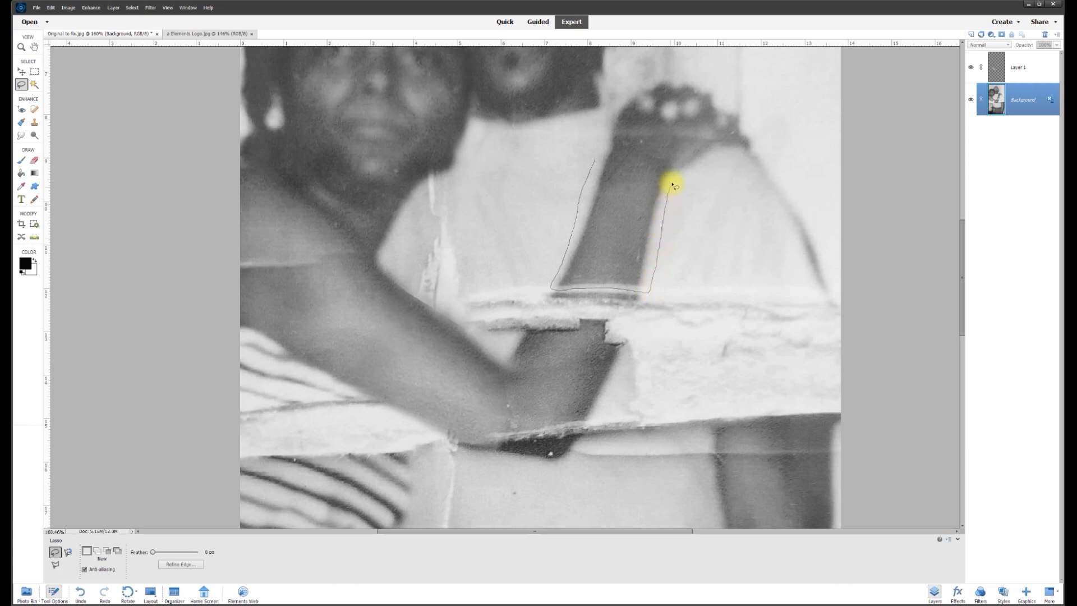
pyautogui.moveTo(679, 165)
pyautogui.mouseDown()
pyautogui.moveTo(654, 149)
pyautogui.moveTo(602, 145)
pyautogui.mouseUp()
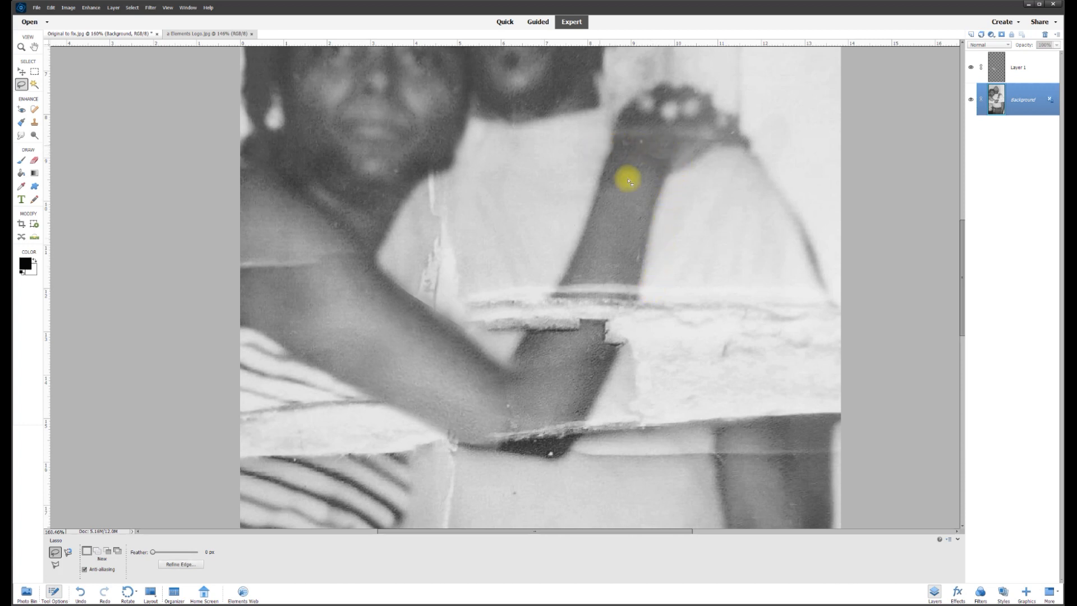
pyautogui.rightClick(630, 189)
pyautogui.click(655, 234)
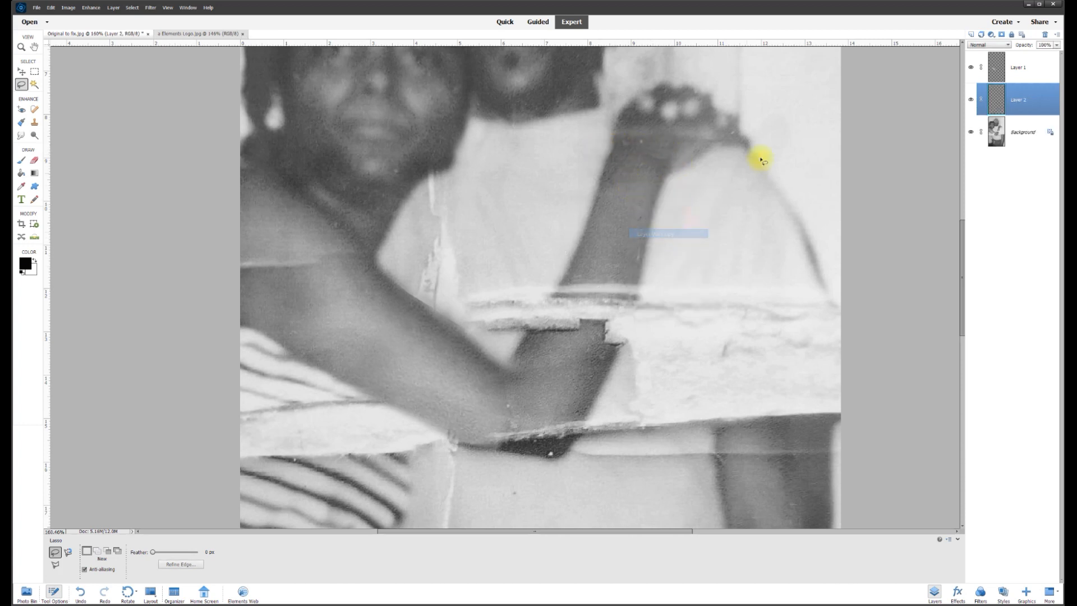
# Move the forearm copy down over the torn gap at 50% opacity, enlarging it proportionally and rotating it slightly clockwise
pyautogui.click(21, 71)
pyautogui.moveTo(618, 233); pyautogui.dragTo(581, 327)
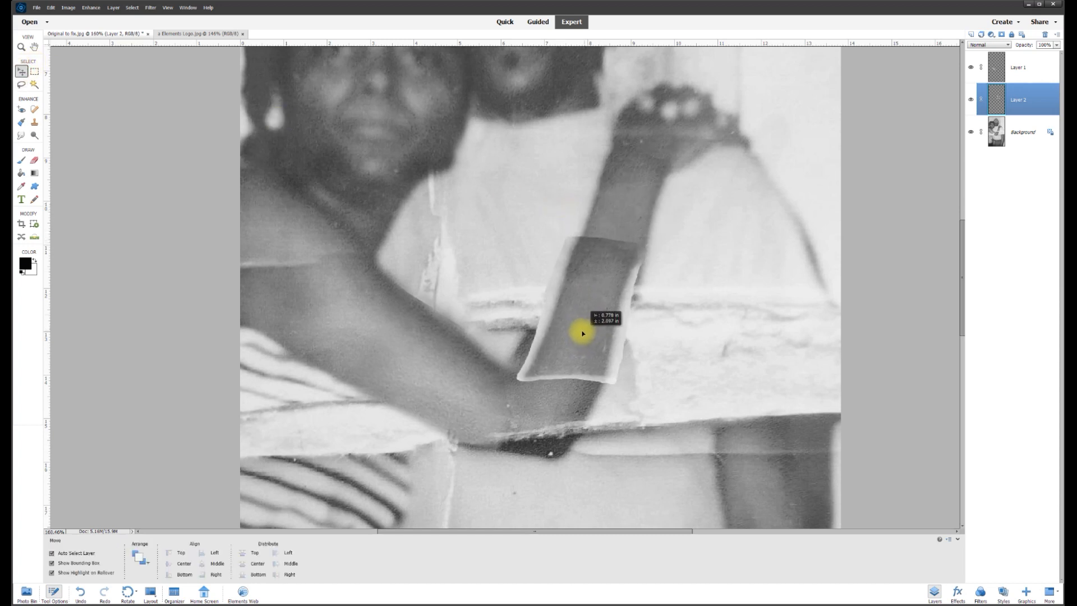
pyautogui.moveTo(641, 385); pyautogui.dragTo(699, 459)
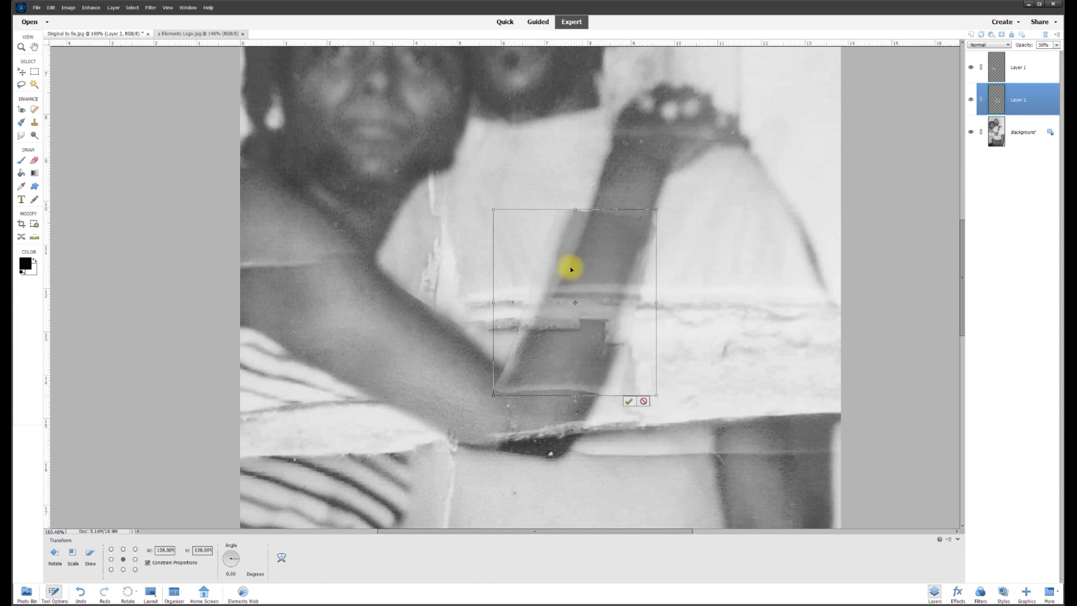
pyautogui.moveTo(573, 403); pyautogui.dragTo(571, 404)
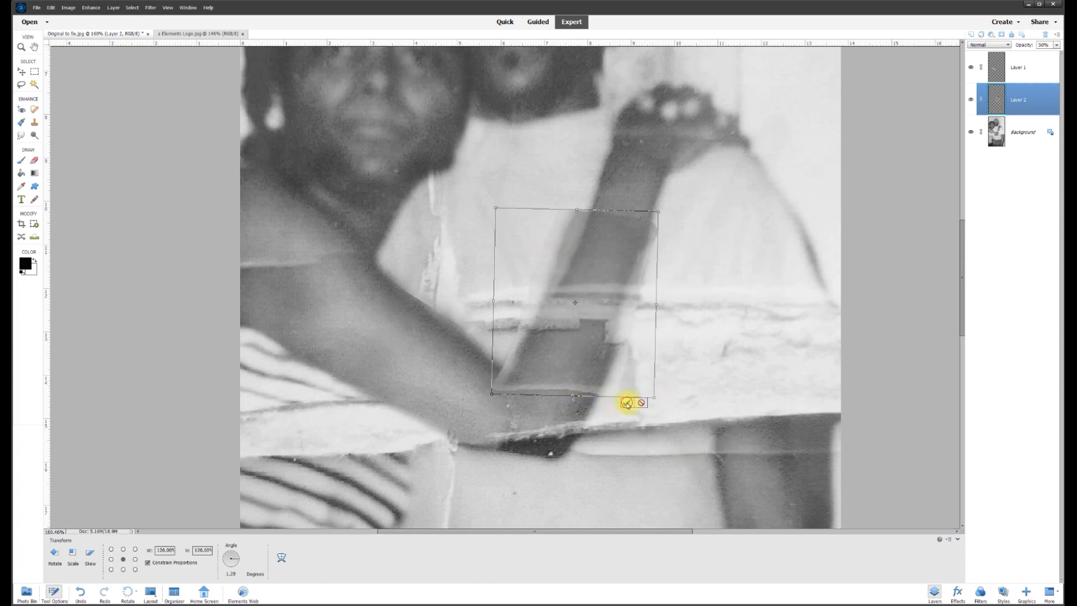
pyautogui.click(626, 402)
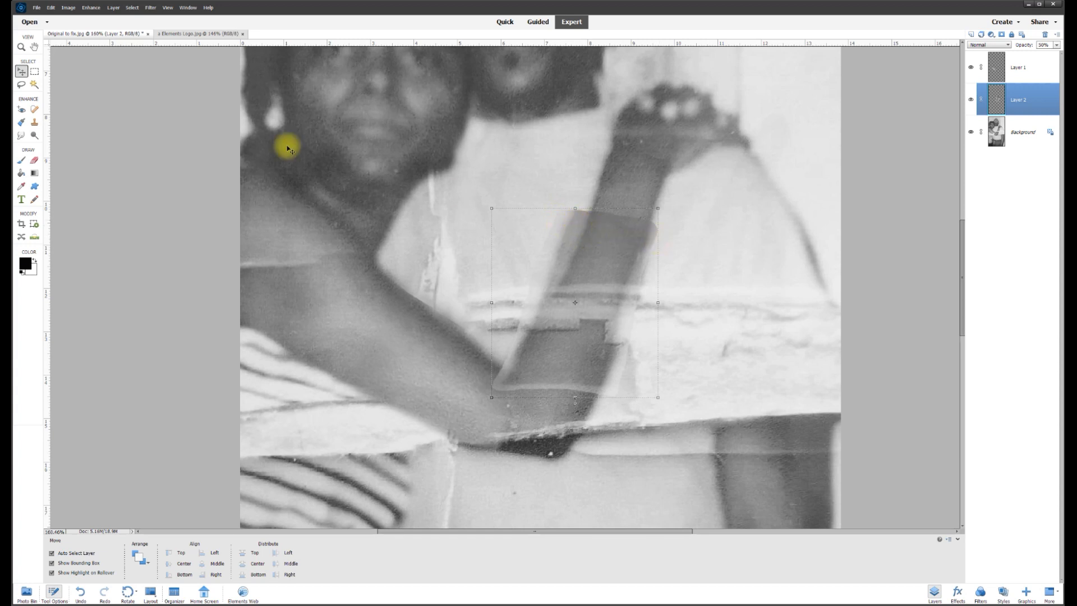
# Distort the forearm copy by its corners to match the arm's edges above and below the tear, and ready the 40 px Eraser
pyautogui.click(68, 7)
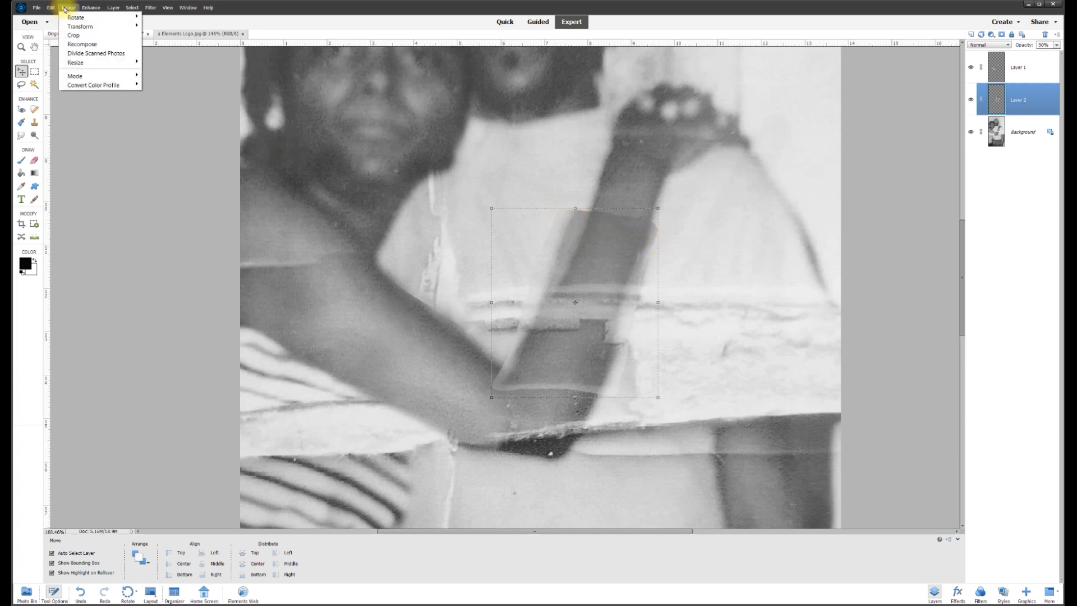
pyautogui.moveTo(79, 27)
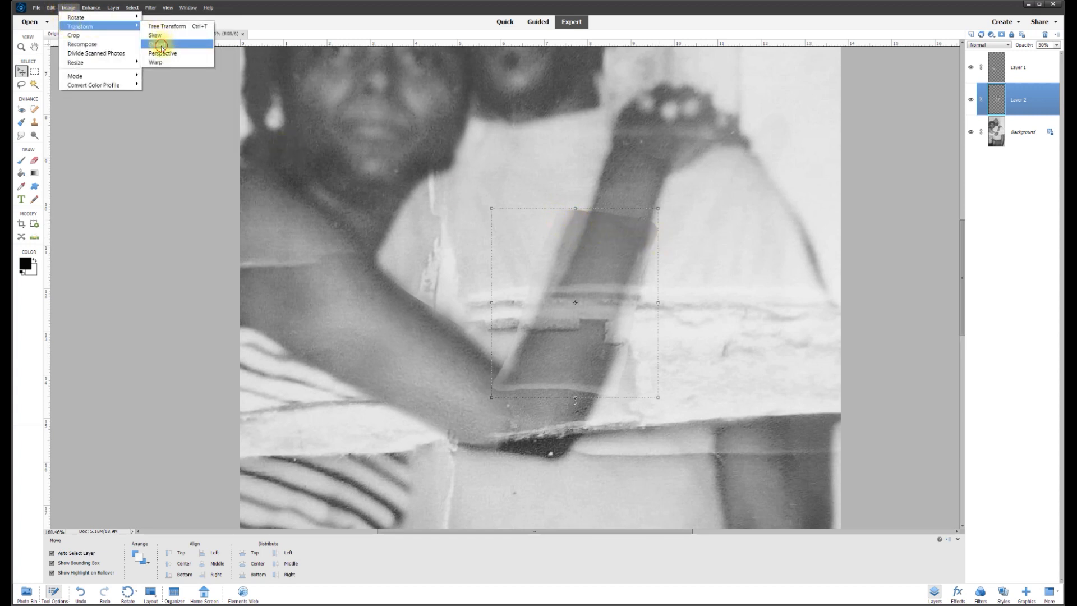
pyautogui.click(155, 36)
pyautogui.moveTo(492, 210); pyautogui.dragTo(519, 223)
pyautogui.moveTo(660, 210)
pyautogui.mouseDown()
pyautogui.moveTo(649, 212)
pyautogui.moveTo(662, 210)
pyautogui.mouseUp()
pyautogui.moveTo(659, 400); pyautogui.dragTo(665, 401)
pyautogui.moveTo(492, 397); pyautogui.dragTo(483, 395)
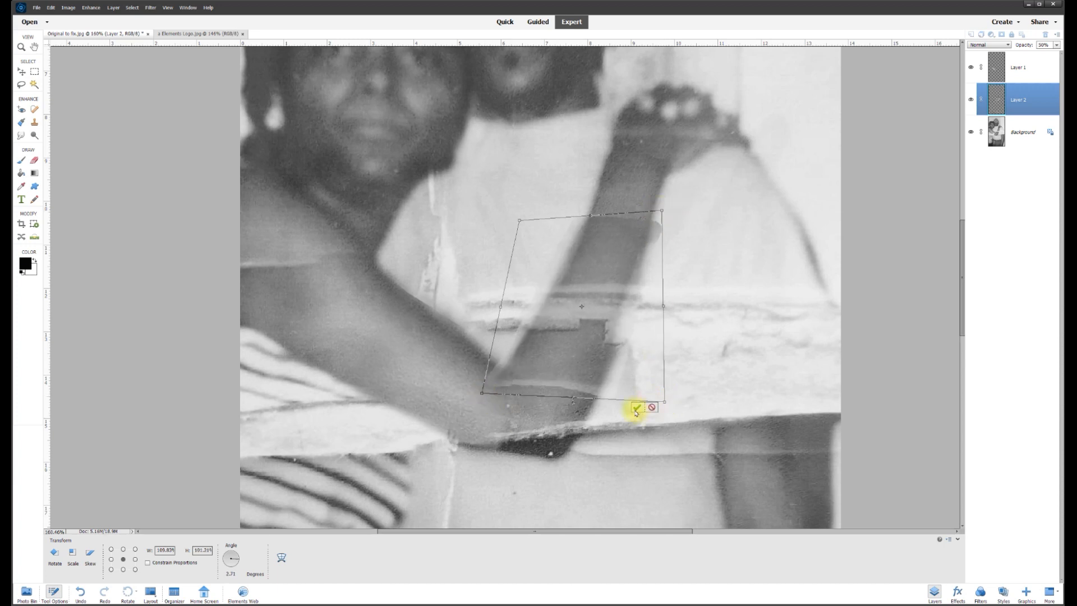
pyautogui.click(636, 408)
pyautogui.click(34, 160)
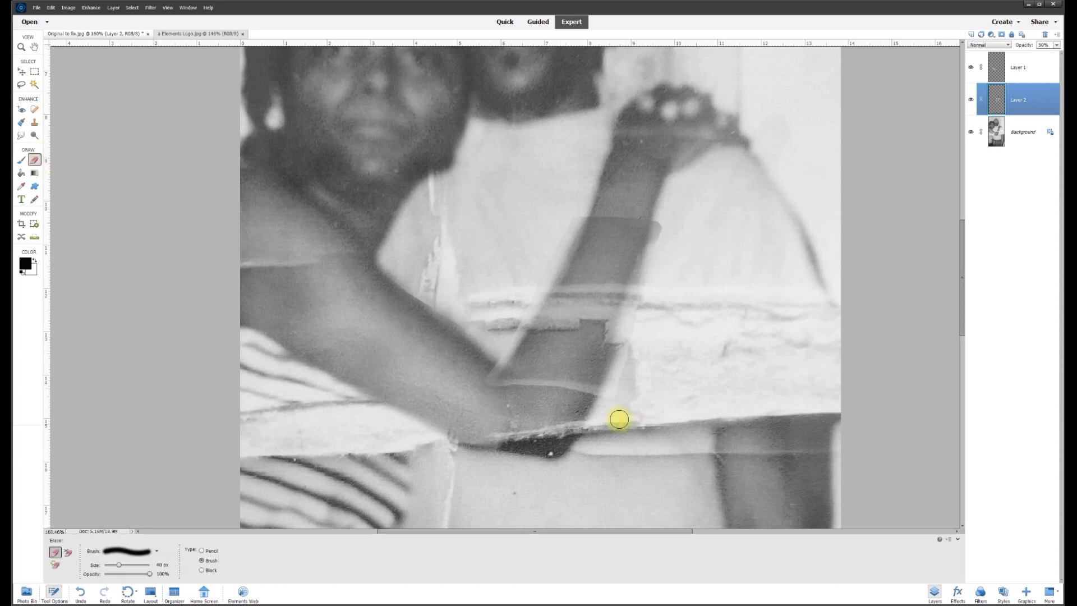
# Trim the forearm copy's excess with a smaller Eraser and toggle Layer 2's visibility to compare the repaired arm
pyautogui.press('[')
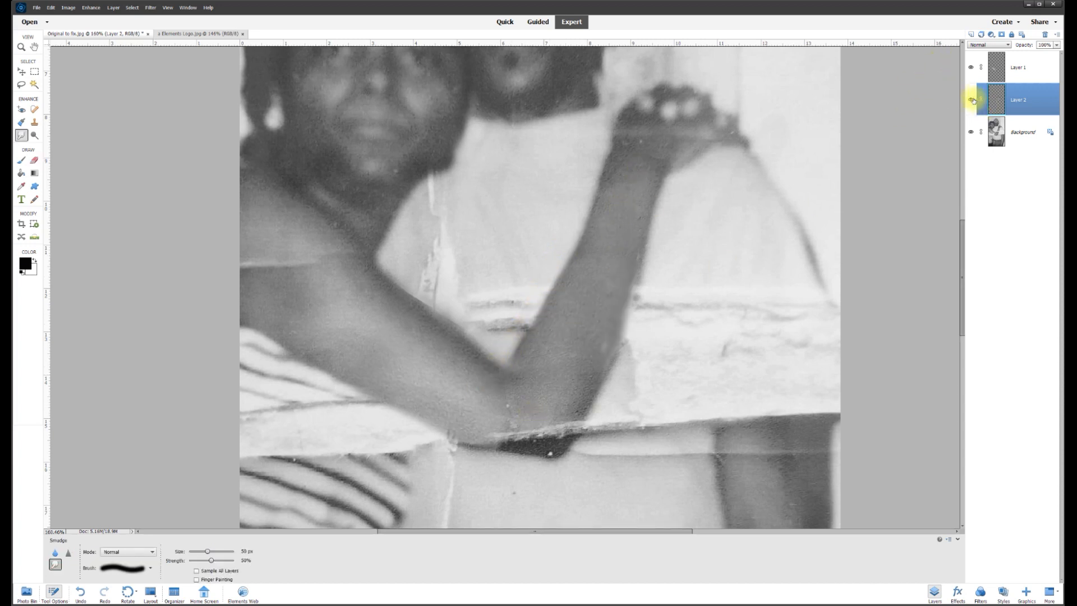
pyautogui.click(971, 100)
pyautogui.click(971, 100)
pyautogui.click(971, 100)
pyautogui.click(971, 101)
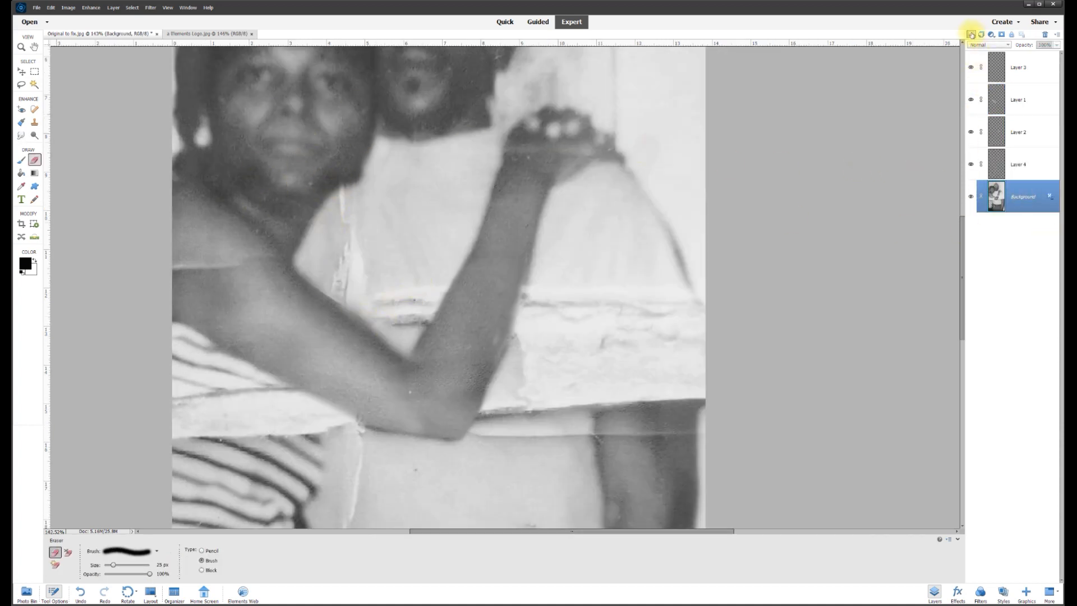
# Add a layer above the Background and lasso the damaged area enclosed by the woman's chin, neck and two arm segments
pyautogui.click(970, 34)
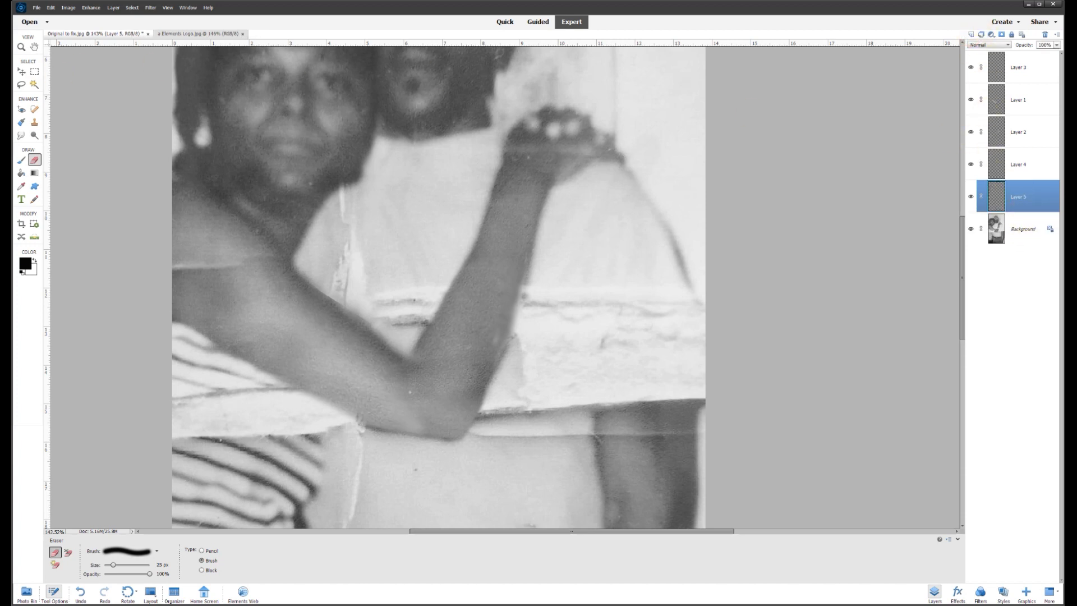
pyautogui.click(22, 85)
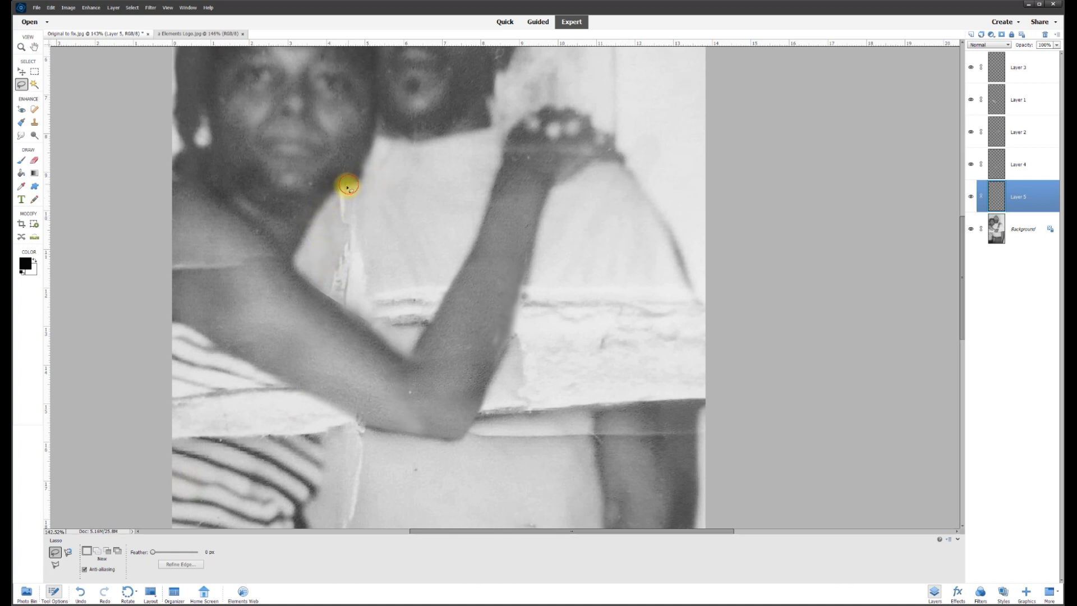
pyautogui.moveTo(346, 185)
pyautogui.mouseDown()
pyautogui.moveTo(313, 217)
pyautogui.moveTo(301, 276)
pyautogui.moveTo(396, 352)
pyautogui.mouseUp()
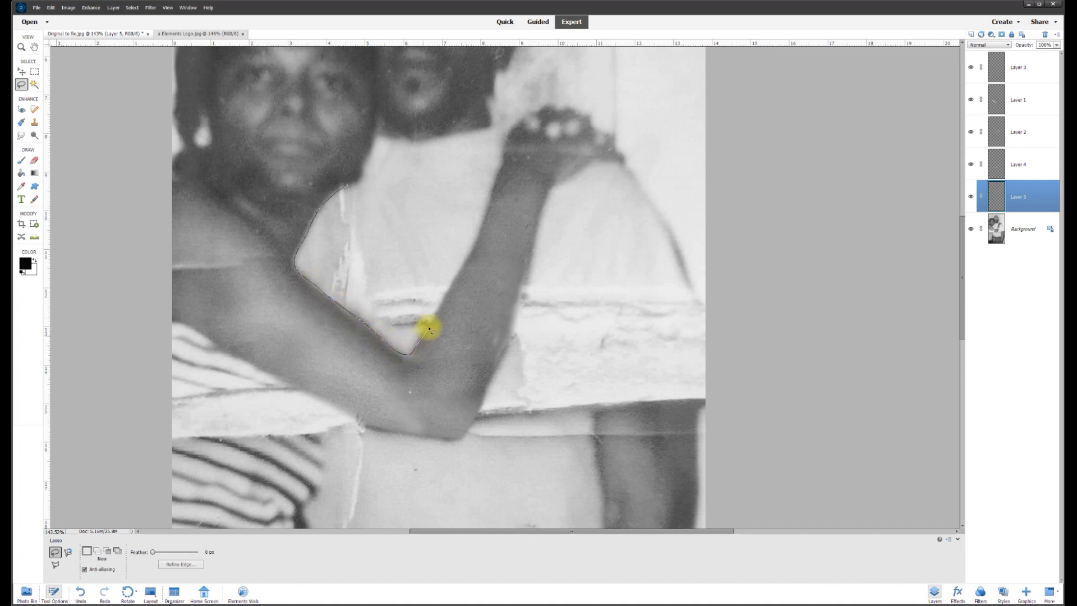
pyautogui.moveTo(463, 274); pyautogui.dragTo(485, 220)
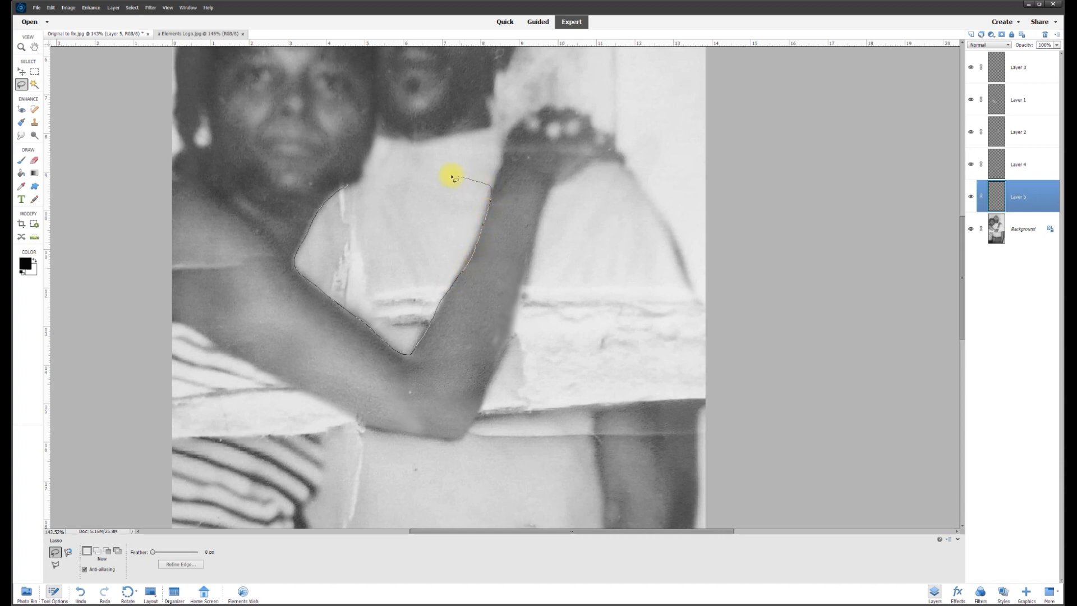
pyautogui.moveTo(365, 181); pyautogui.dragTo(362, 176)
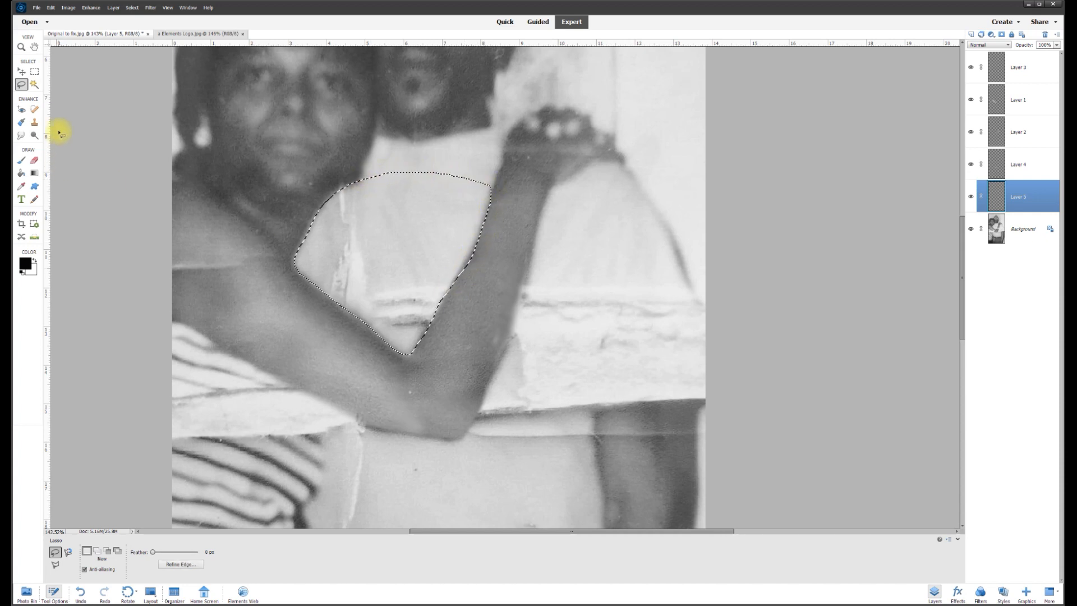
# Clone clean shirt texture over the tears inside the selection with the 150 px Clone Stamp, and deselect
pyautogui.click(35, 123)
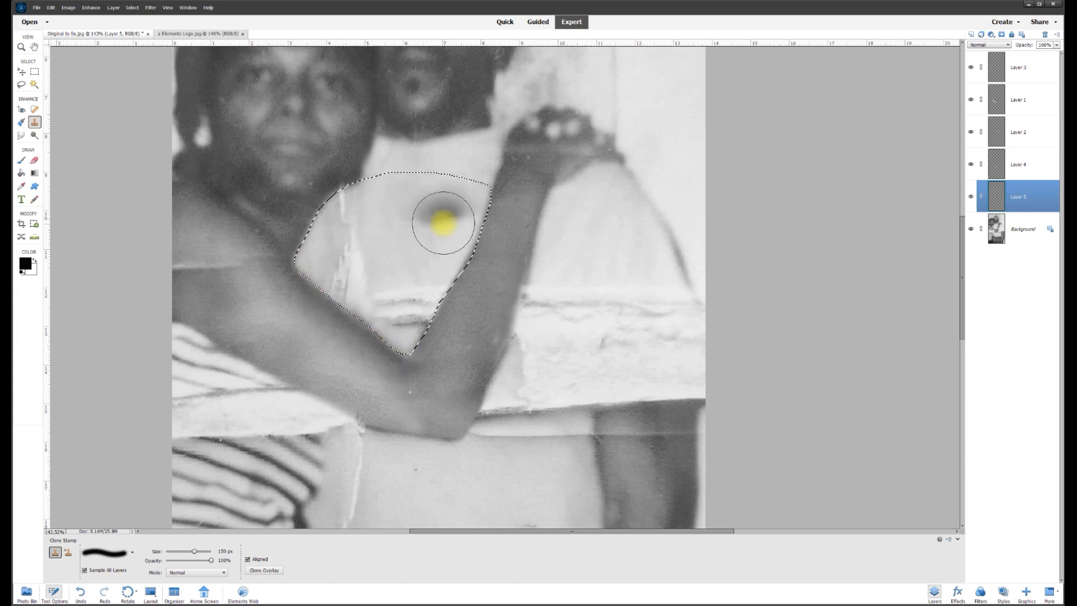
pyautogui.keyDown('alt'); pyautogui.click(406, 184); pyautogui.keyUp('alt')
pyautogui.moveTo(345, 202)
pyautogui.mouseDown()
pyautogui.moveTo(348, 262)
pyautogui.moveTo(381, 209)
pyautogui.moveTo(415, 185)
pyautogui.moveTo(349, 263)
pyautogui.moveTo(358, 306)
pyautogui.moveTo(396, 214)
pyautogui.mouseUp()
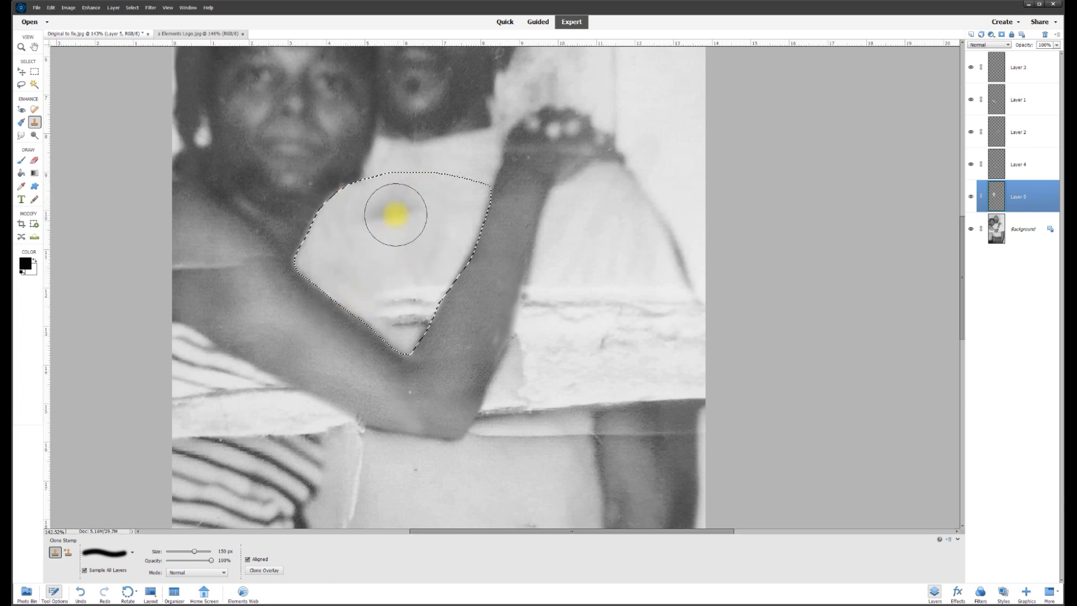
pyautogui.moveTo(409, 272); pyautogui.dragTo(411, 277)
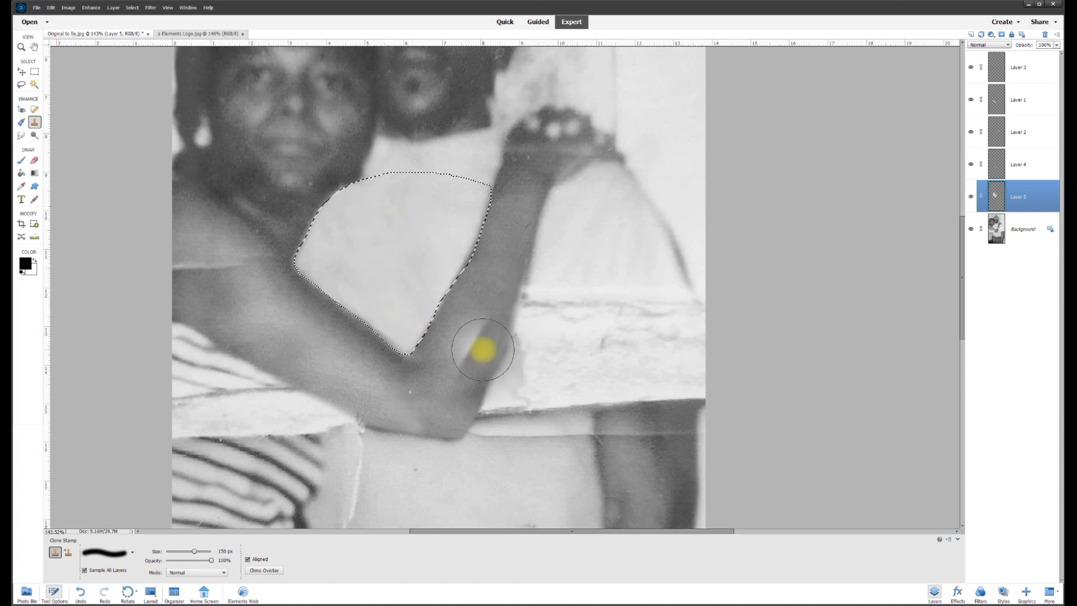
pyautogui.hotkey('ctrl', 'd')
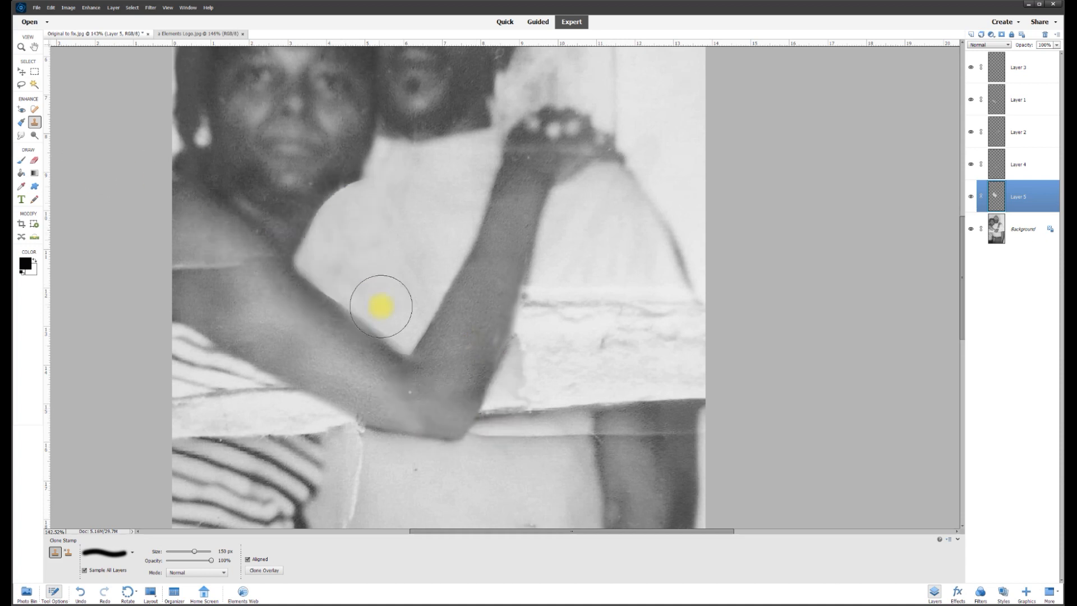
# Compare the cloned patch by toggling Layer 5, and erase its hard edge along the chin and inner arm with the 30 px Eraser
pyautogui.click(971, 197)
pyautogui.click(971, 197)
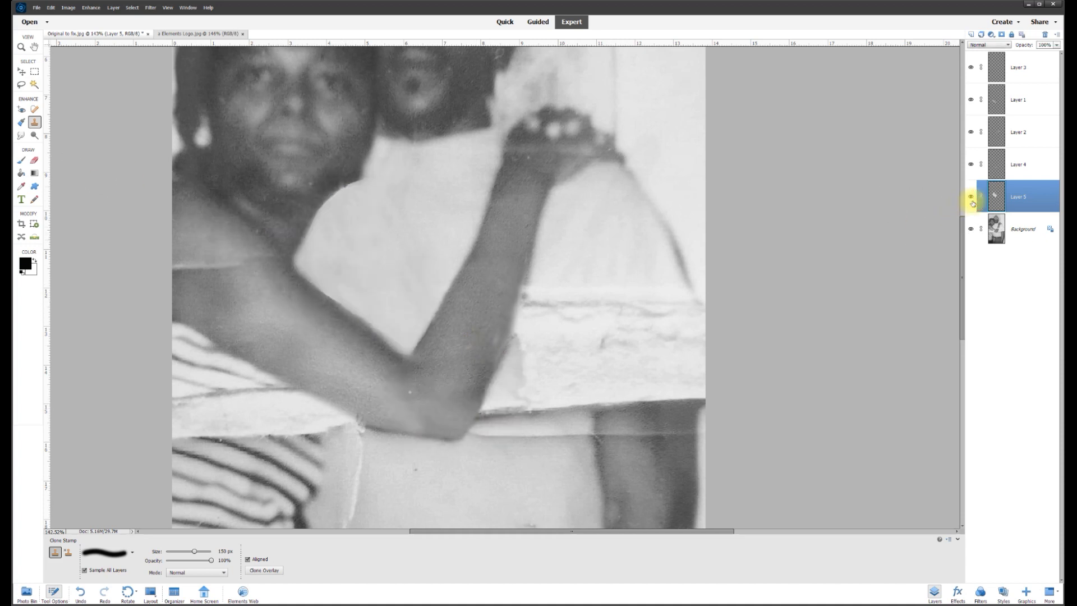
pyautogui.click(34, 162)
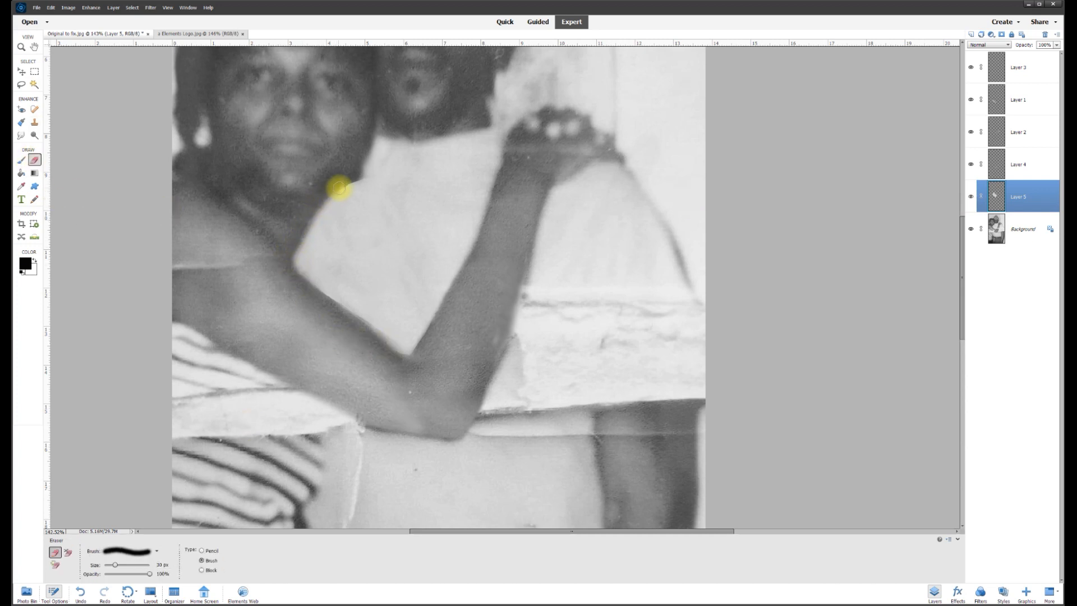
pyautogui.moveTo(298, 283); pyautogui.dragTo(302, 284)
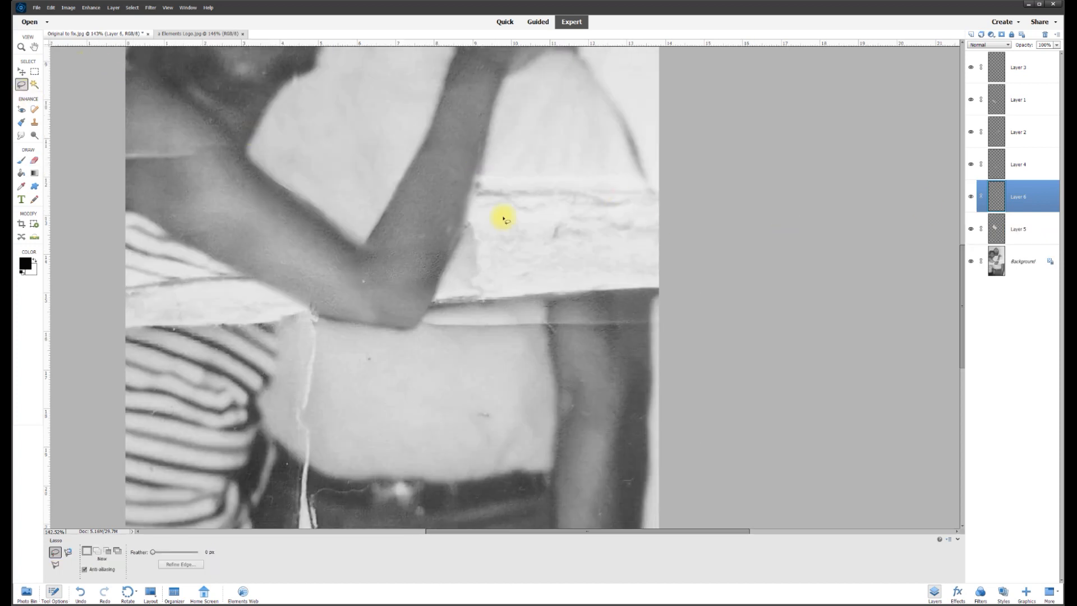
# Clone clean shirt texture on Layer 6 over the white torn band between the raised forearm, the elbow and the photo's right edge
pyautogui.scroll(-3, 503, 219)
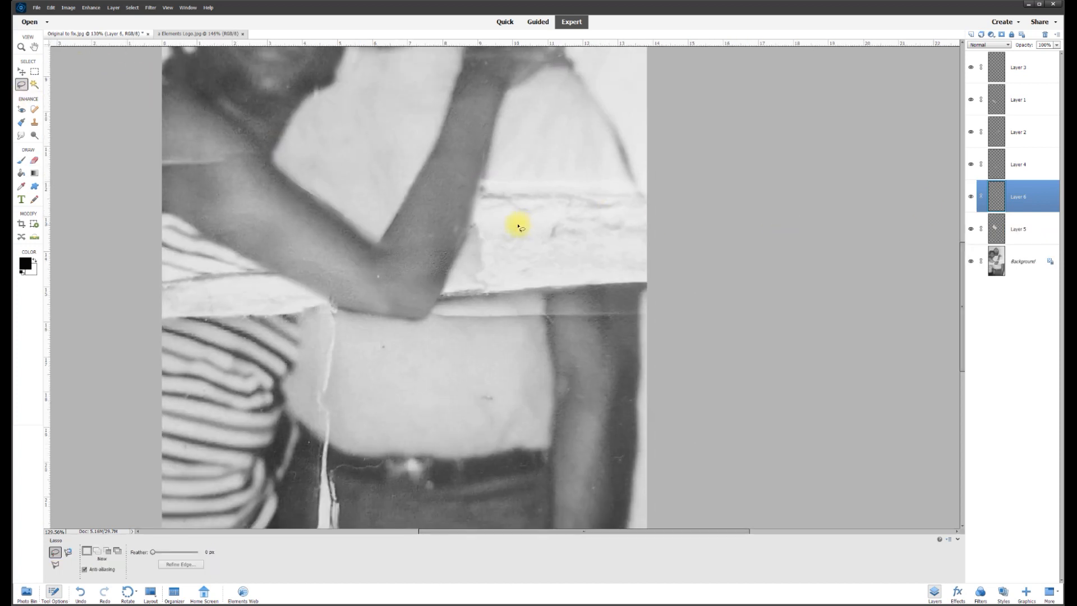
pyautogui.click(34, 122)
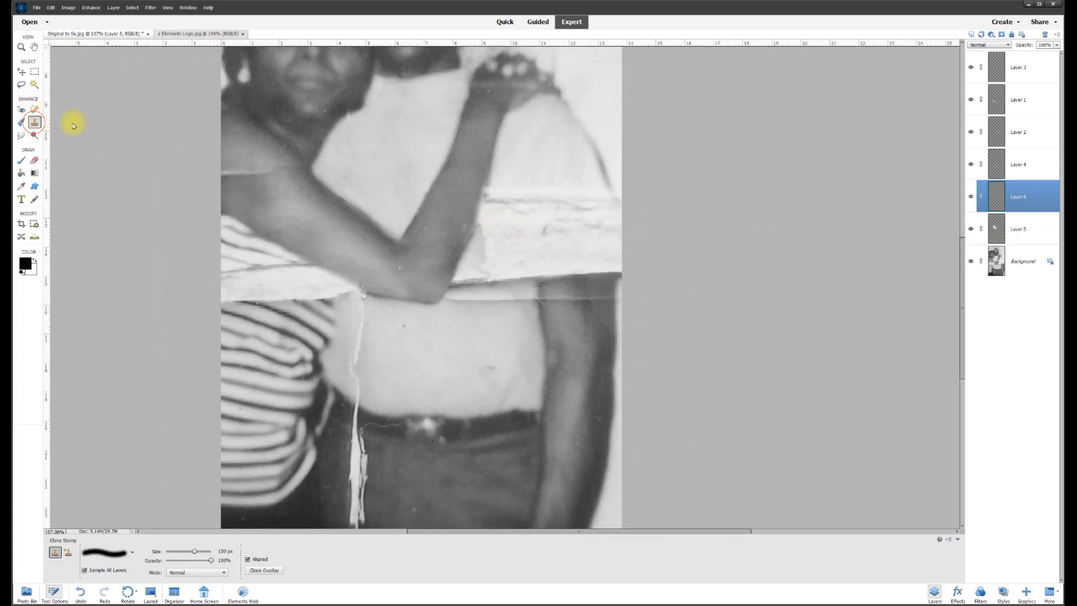
pyautogui.scroll(1, 414, 130)
pyautogui.moveTo(497, 219)
pyautogui.mouseDown()
pyautogui.moveTo(485, 262)
pyautogui.moveTo(408, 132)
pyautogui.moveTo(415, 114)
pyautogui.moveTo(476, 193)
pyautogui.moveTo(497, 273)
pyautogui.moveTo(471, 284)
pyautogui.mouseUp()
pyautogui.keyDown('alt'); pyautogui.click(414, 113); pyautogui.keyUp('alt')
pyautogui.keyDown('alt'); pyautogui.click(411, 113); pyautogui.keyUp('alt')
pyautogui.moveTo(461, 327)
pyautogui.mouseDown()
pyautogui.moveTo(469, 303)
pyautogui.moveTo(457, 335)
pyautogui.mouseUp()
pyautogui.keyDown('alt'); pyautogui.click(397, 170); pyautogui.keyUp('alt')
pyautogui.moveTo(523, 252)
pyautogui.mouseDown()
pyautogui.moveTo(543, 191)
pyautogui.moveTo(617, 222)
pyautogui.mouseUp()
pyautogui.press('l')
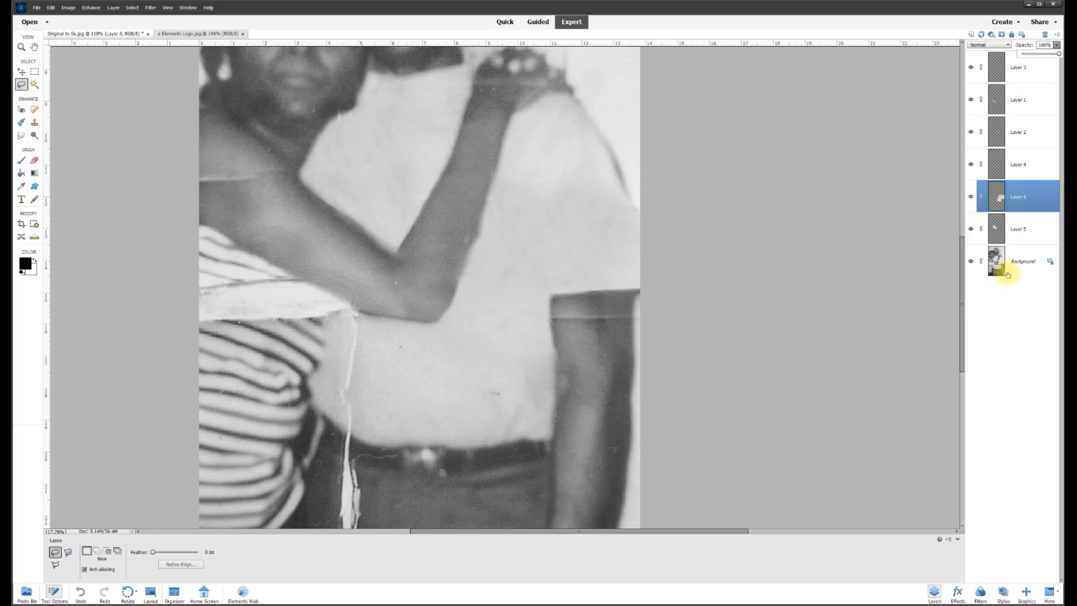
# Select all layers from the Background up to Layer 3 and flatten them into one image
pyautogui.click(1025, 264)
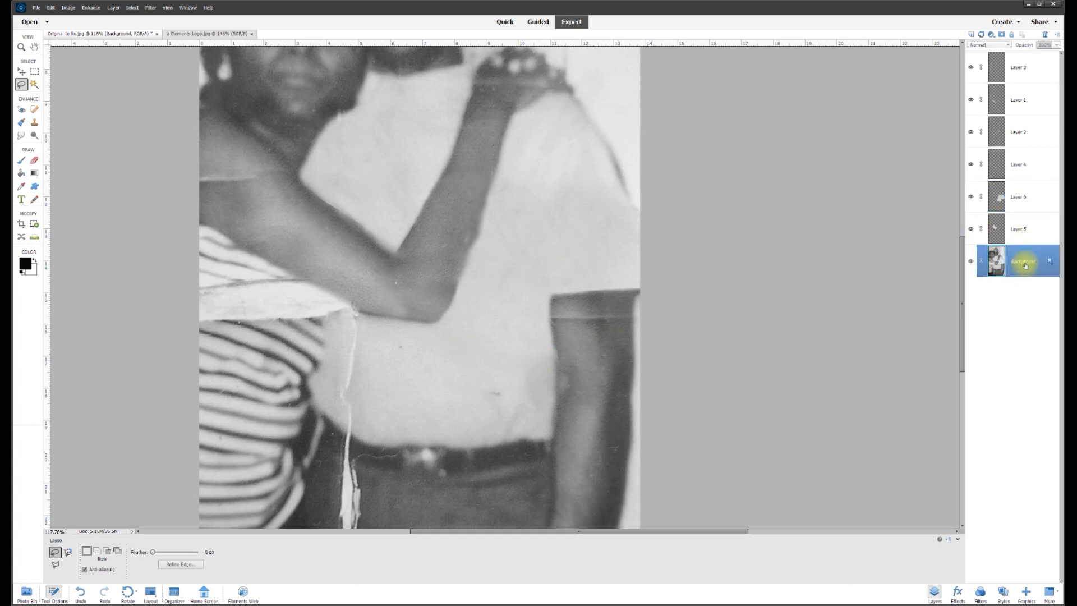
pyautogui.keyDown('shift'); pyautogui.click(1030, 74); pyautogui.keyUp('shift')
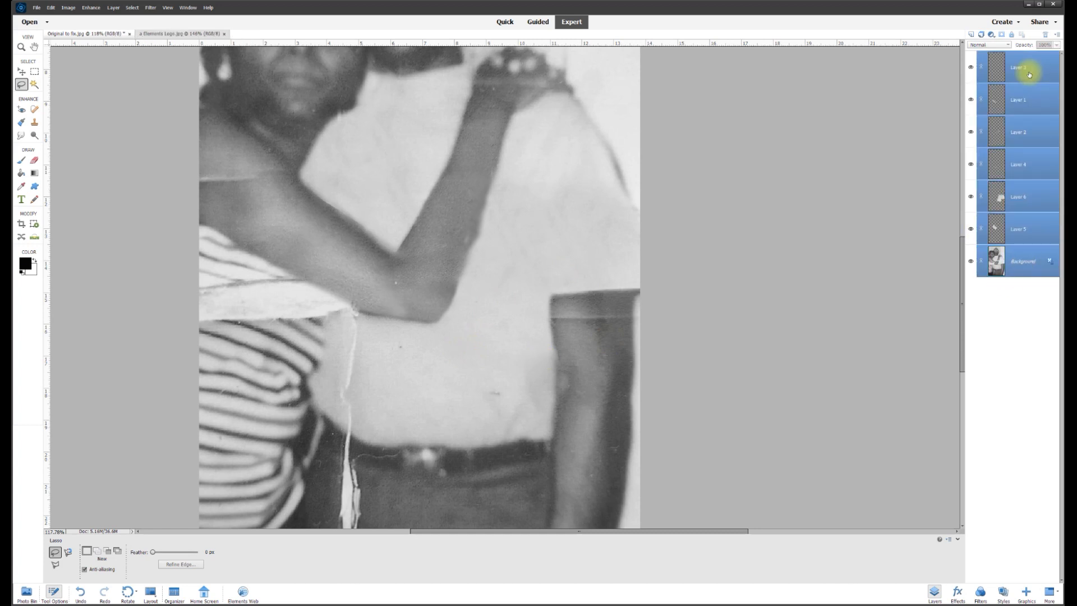
pyautogui.rightClick(1029, 74)
pyautogui.click(1033, 230)
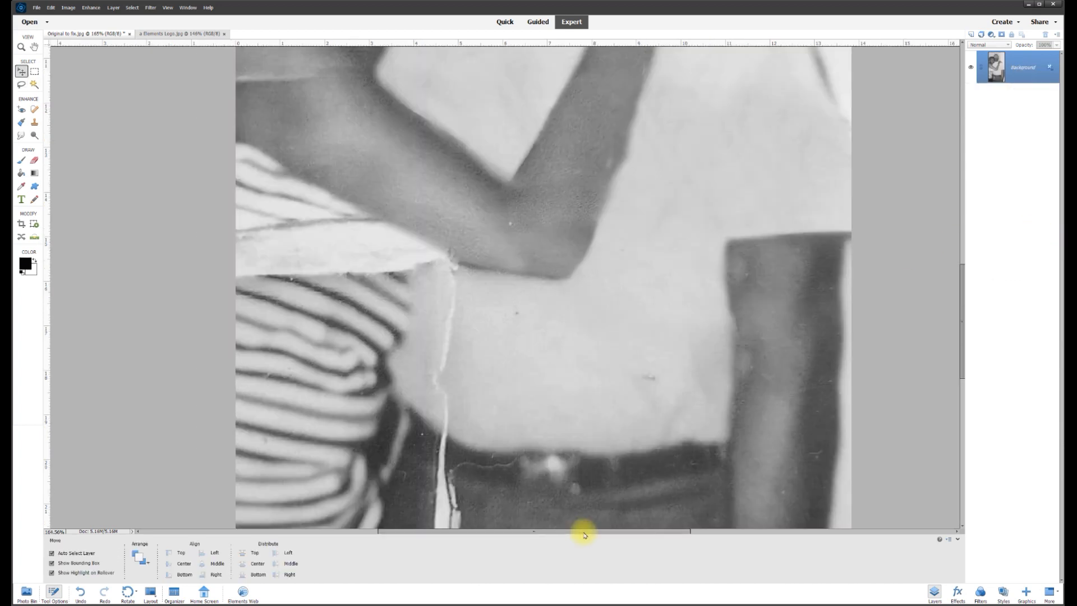
# On a new layer, clone the woman's striped top over the torn white band below her arm with the 150 px Clone Stamp
pyautogui.moveTo(581, 532); pyautogui.dragTo(530, 532)
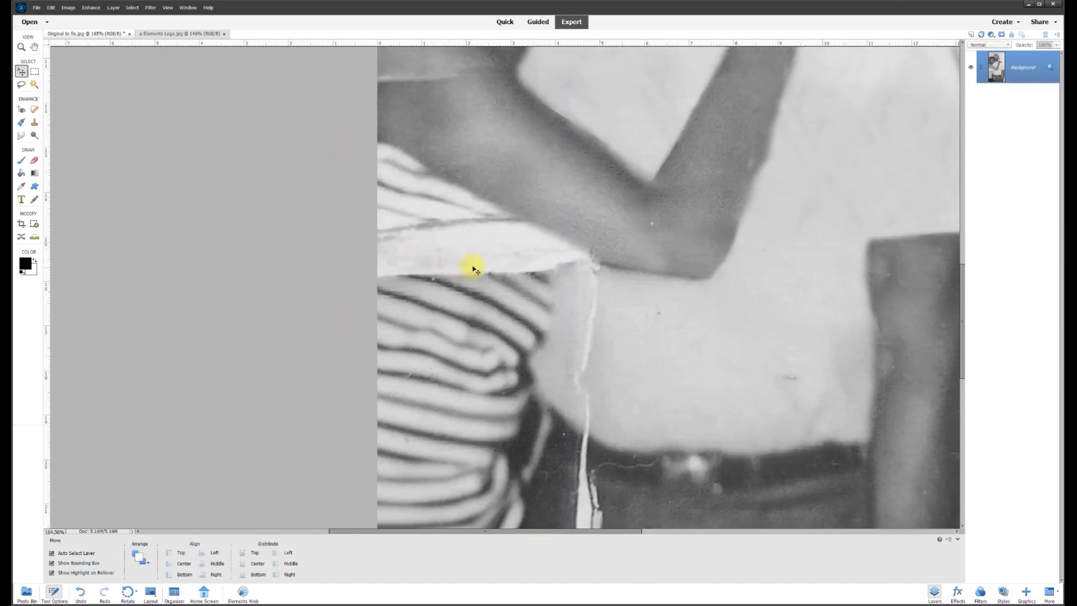
pyautogui.click(971, 35)
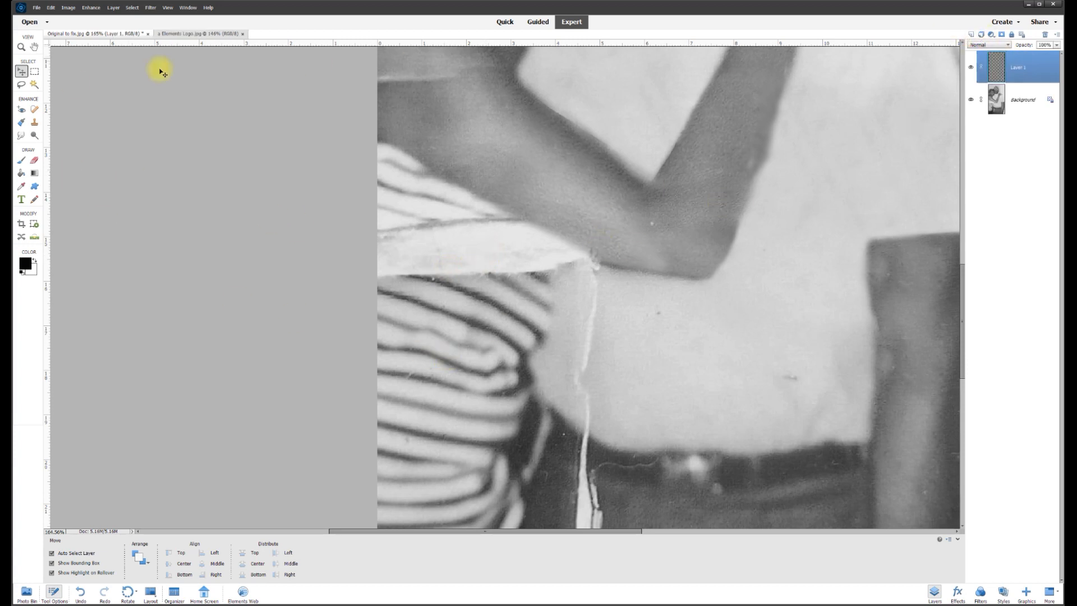
pyautogui.click(33, 123)
pyautogui.moveTo(527, 408)
pyautogui.mouseDown()
pyautogui.moveTo(471, 457)
pyautogui.moveTo(544, 325)
pyautogui.moveTo(465, 467)
pyautogui.mouseUp()
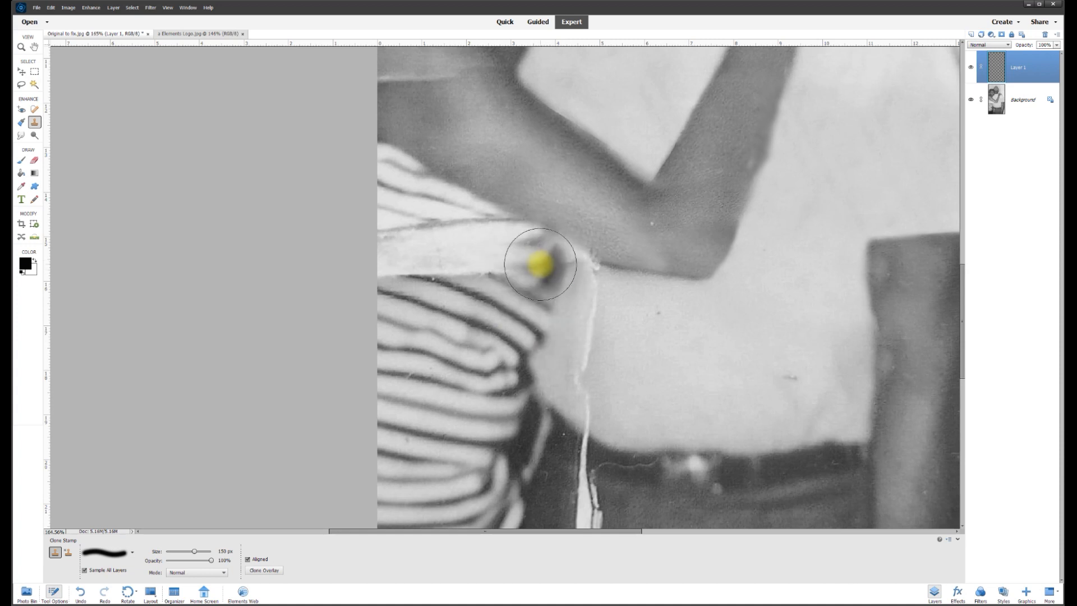
pyautogui.moveTo(548, 253)
pyautogui.mouseDown()
pyautogui.moveTo(405, 245)
pyautogui.moveTo(406, 188)
pyautogui.moveTo(457, 187)
pyautogui.moveTo(550, 217)
pyautogui.moveTo(550, 260)
pyautogui.moveTo(530, 302)
pyautogui.moveTo(408, 294)
pyautogui.moveTo(423, 183)
pyautogui.moveTo(434, 179)
pyautogui.mouseUp()
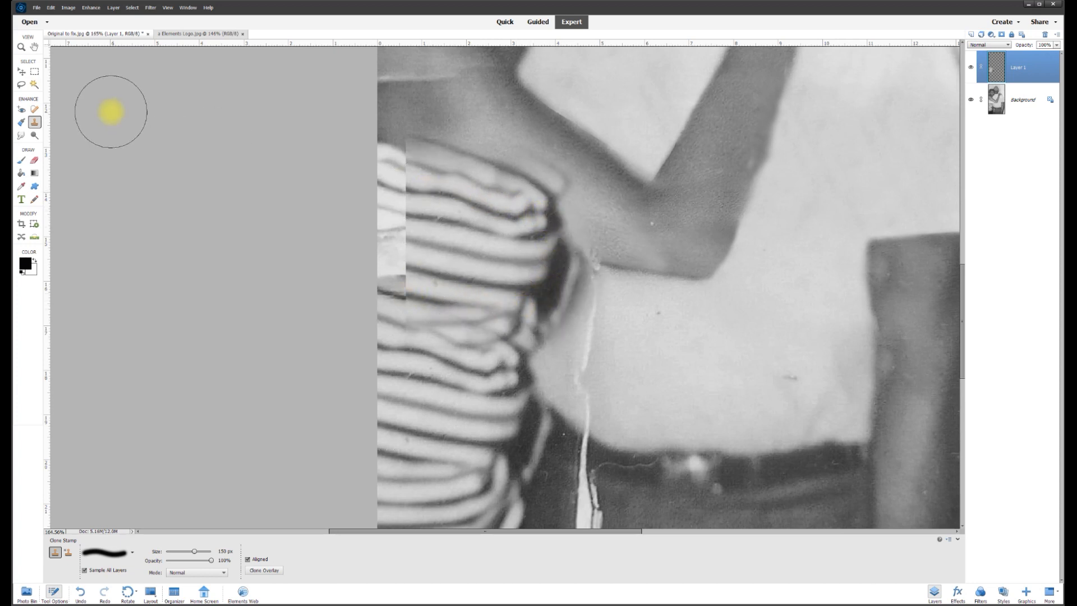
# Move the cloned stripes out to the photo's left edge and fine-tune their fit over the torn band
pyautogui.click(25, 73)
pyautogui.moveTo(403, 246); pyautogui.dragTo(377, 239)
pyautogui.click(598, 389)
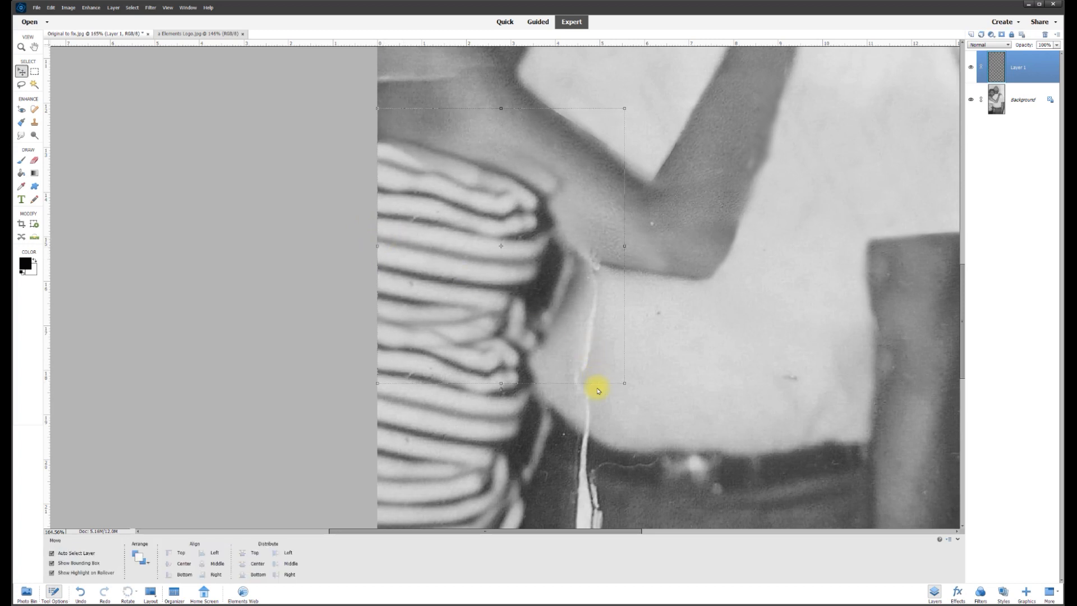
pyautogui.moveTo(500, 387); pyautogui.dragTo(493, 385)
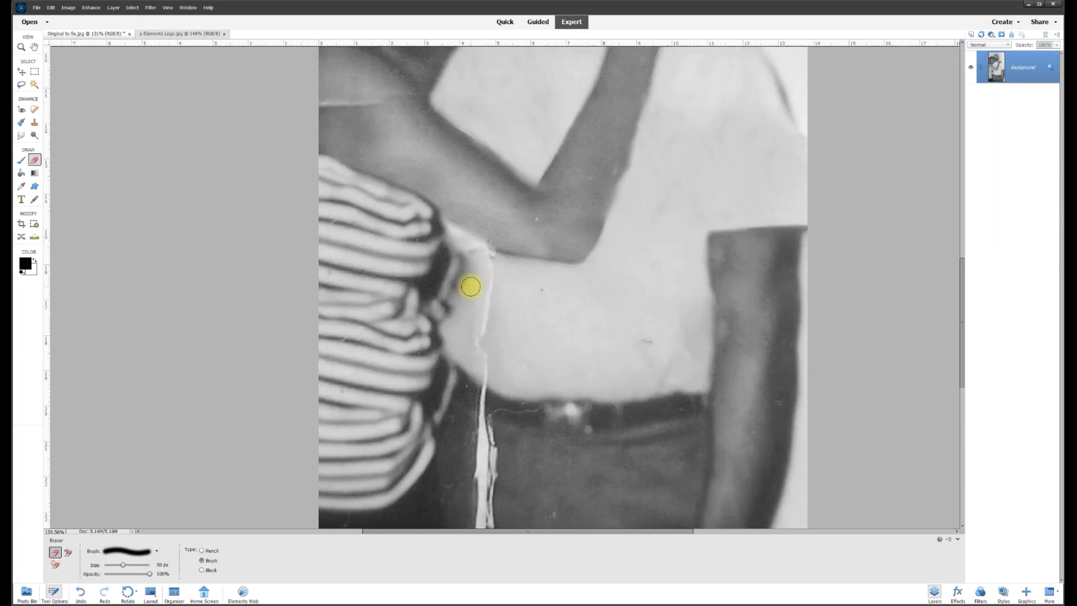
# Clone the man's shirt and waistband beside his lowered arm onto a new layer, and move the patch toward the vertical tear
pyautogui.click(970, 34)
pyautogui.click(35, 124)
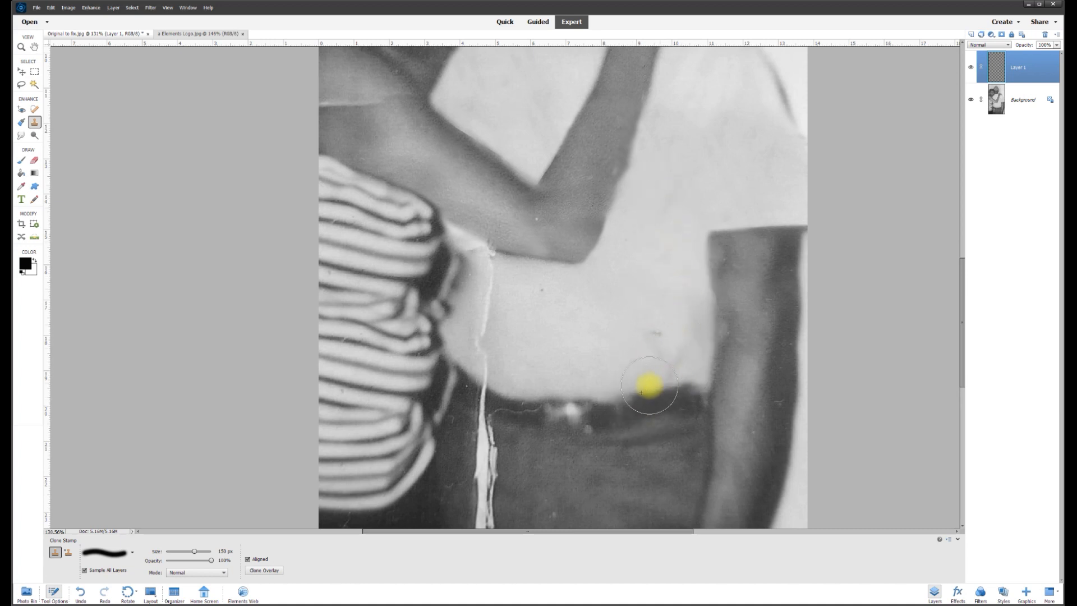
pyautogui.click(574, 199)
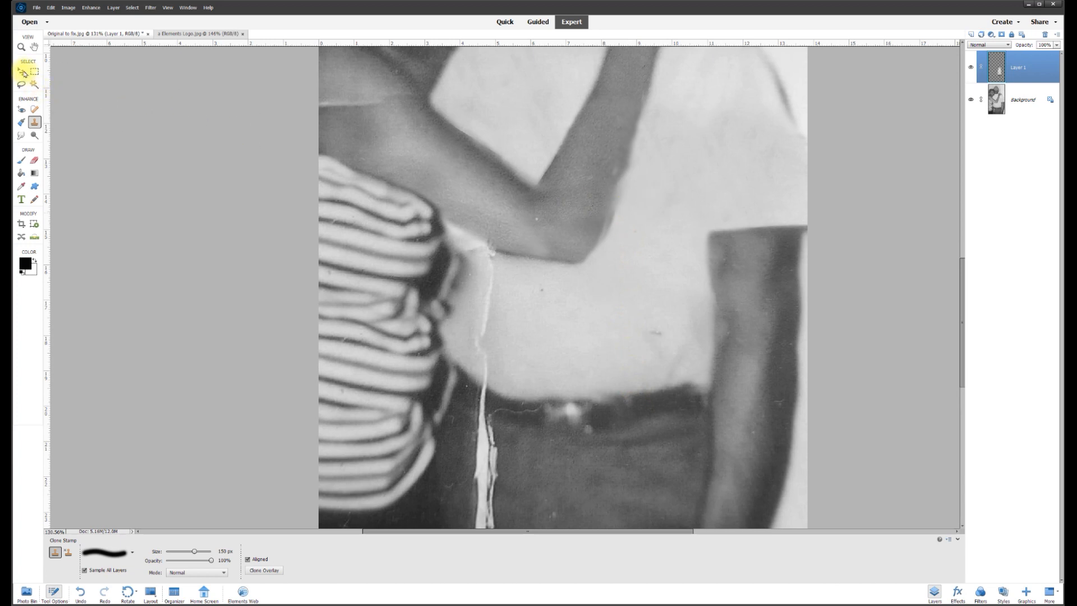
pyautogui.click(22, 72)
pyautogui.moveTo(664, 302)
pyautogui.mouseDown()
pyautogui.moveTo(529, 317)
pyautogui.moveTo(544, 318)
pyautogui.mouseUp()
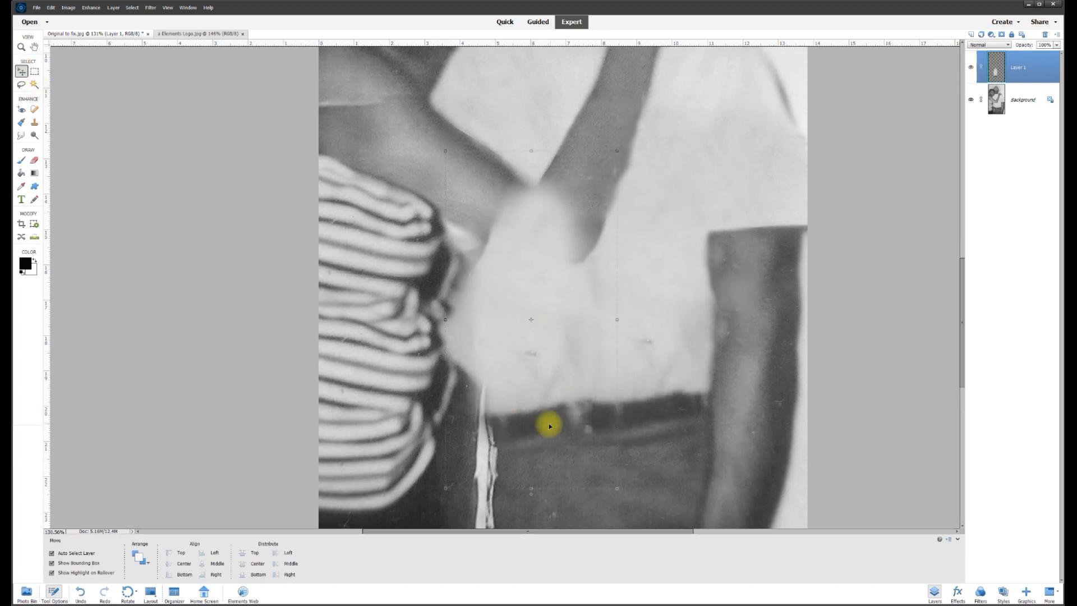
pyautogui.moveTo(527, 365)
pyautogui.mouseDown()
pyautogui.moveTo(582, 329)
pyautogui.moveTo(548, 365)
pyautogui.mouseUp()
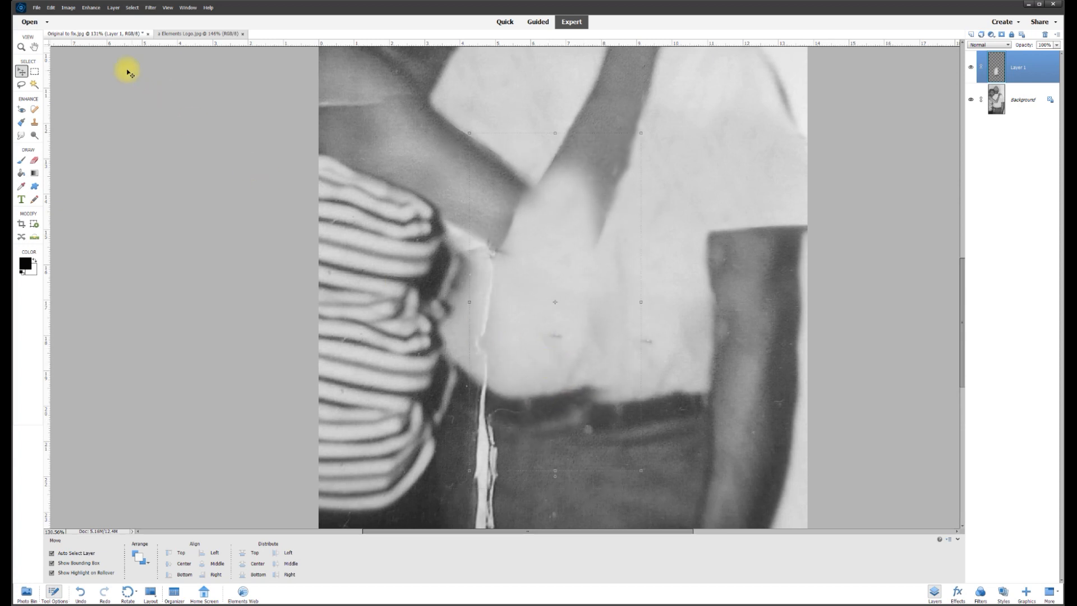
# Flip the shirt patch horizontally, place it over the vertical tear beside the striped top, and set its opacity to 50%
pyautogui.click(67, 9)
pyautogui.moveTo(101, 17)
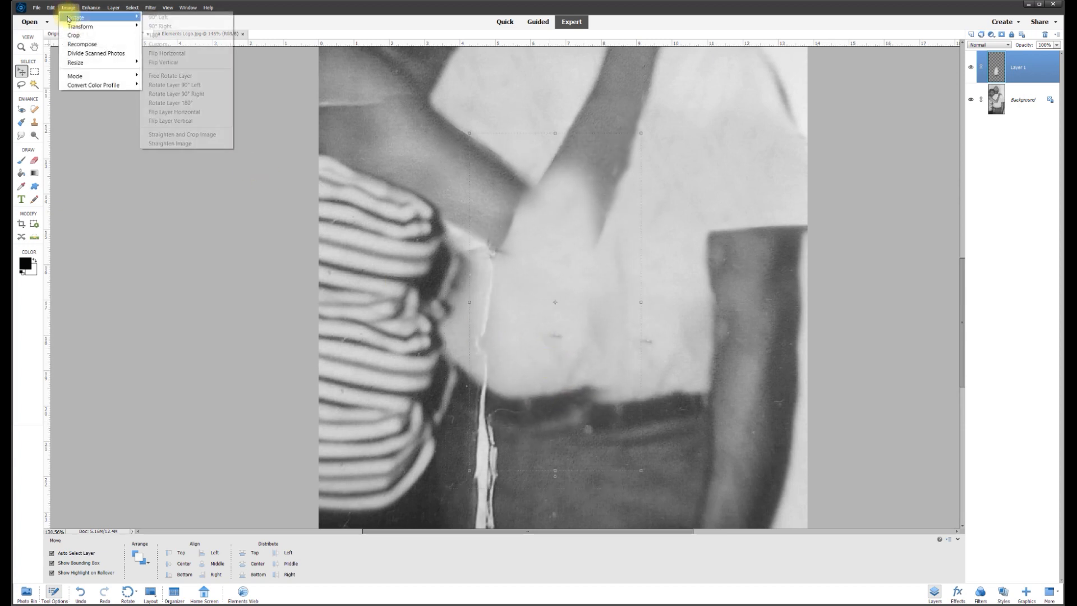
pyautogui.click(162, 107)
pyautogui.moveTo(557, 412); pyautogui.dragTo(487, 283)
pyautogui.press('5')
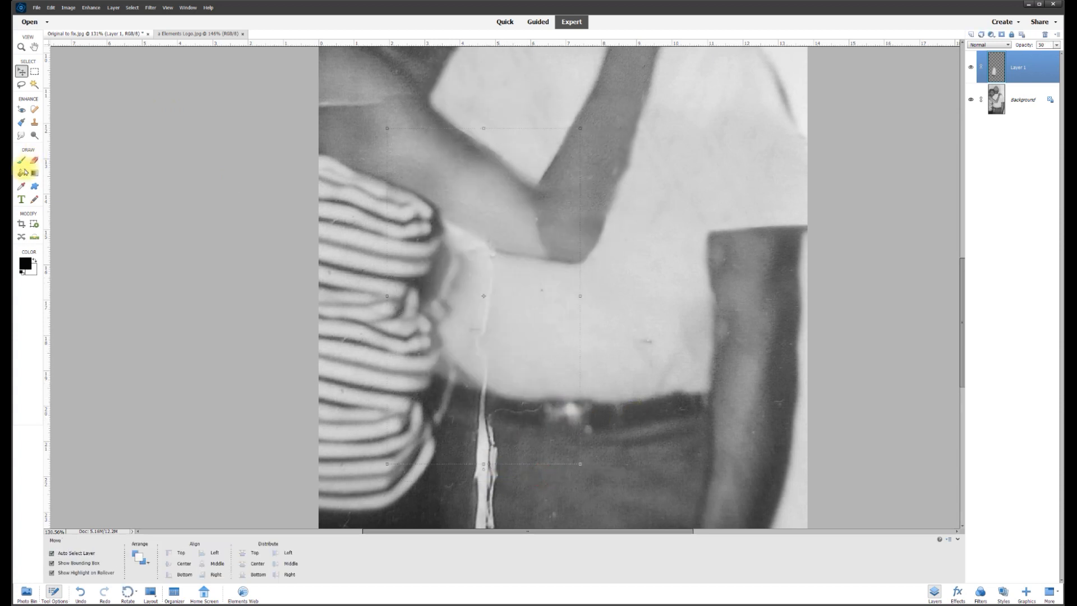
# Erase the shirt patch where it overlaps the woman's arm and striped top, and raise the layer's opacity to 100%
pyautogui.click(34, 161)
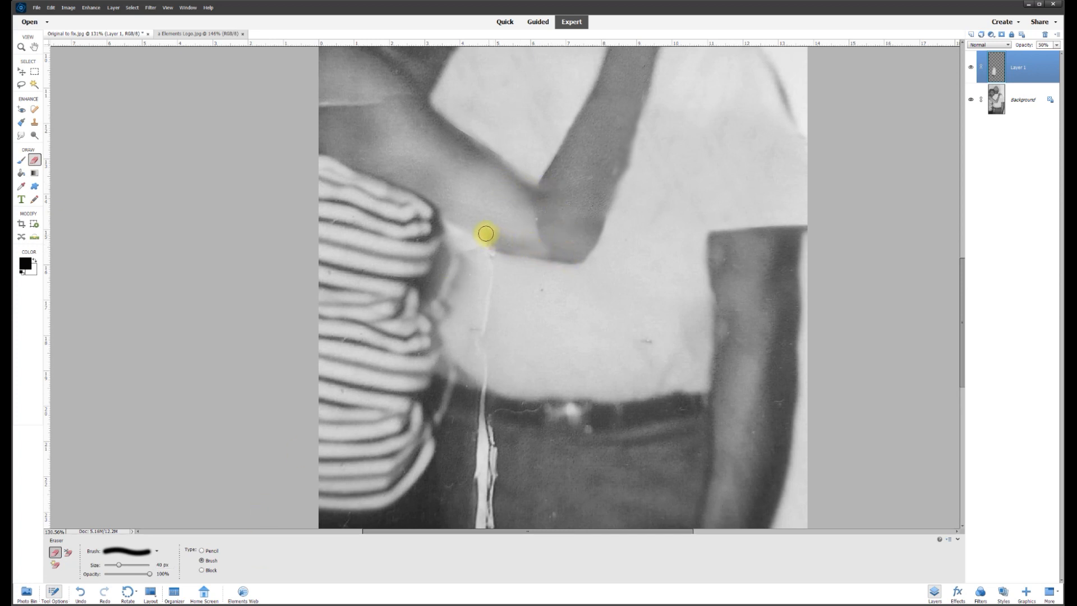
pyautogui.moveTo(439, 201)
pyautogui.mouseDown()
pyautogui.moveTo(556, 250)
pyautogui.moveTo(448, 189)
pyautogui.moveTo(580, 232)
pyautogui.moveTo(467, 175)
pyautogui.moveTo(557, 233)
pyautogui.moveTo(437, 143)
pyautogui.moveTo(449, 177)
pyautogui.moveTo(432, 179)
pyautogui.moveTo(536, 233)
pyautogui.mouseUp()
pyautogui.click(1056, 45)
pyautogui.moveTo(1041, 55); pyautogui.dragTo(1058, 57)
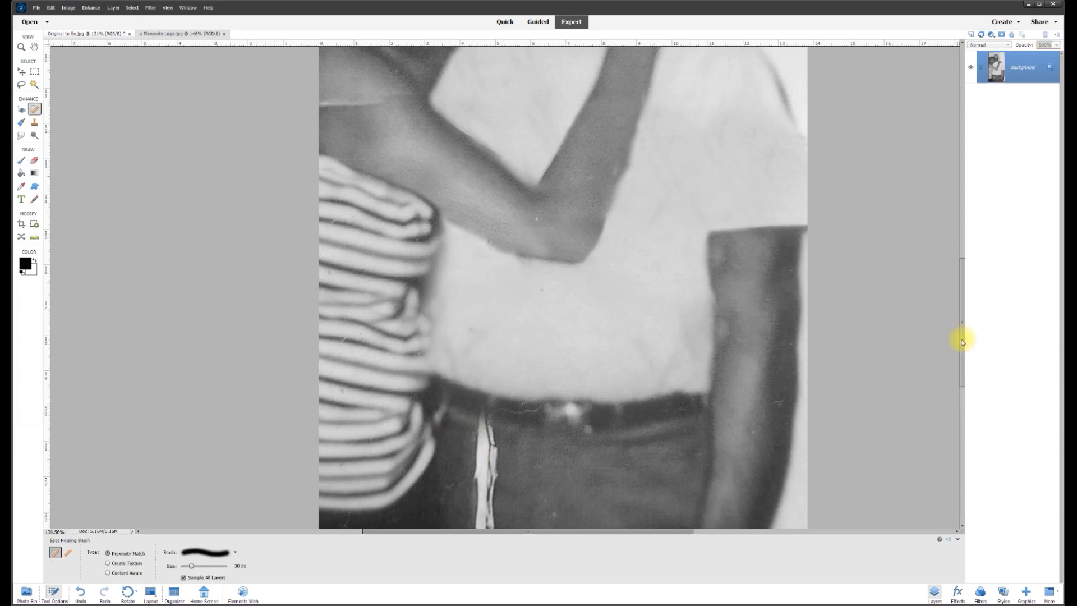
pyautogui.moveTo(962, 344); pyautogui.dragTo(964, 382)
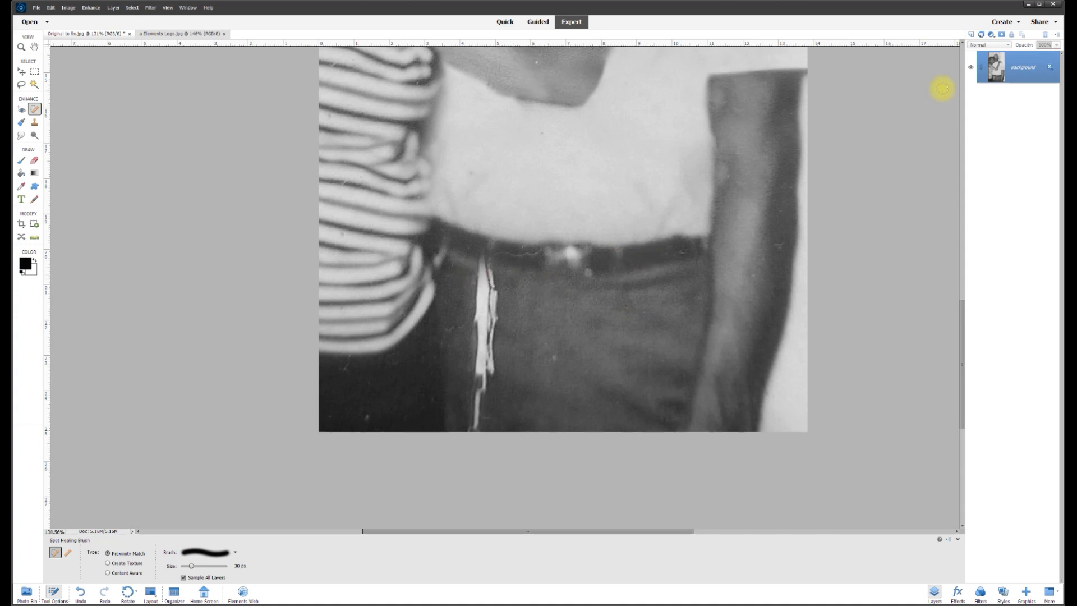
# Clone the man's belt and trousers beside his lowered arm onto a new layer, and move the patch over the white tear in the trousers
pyautogui.click(971, 35)
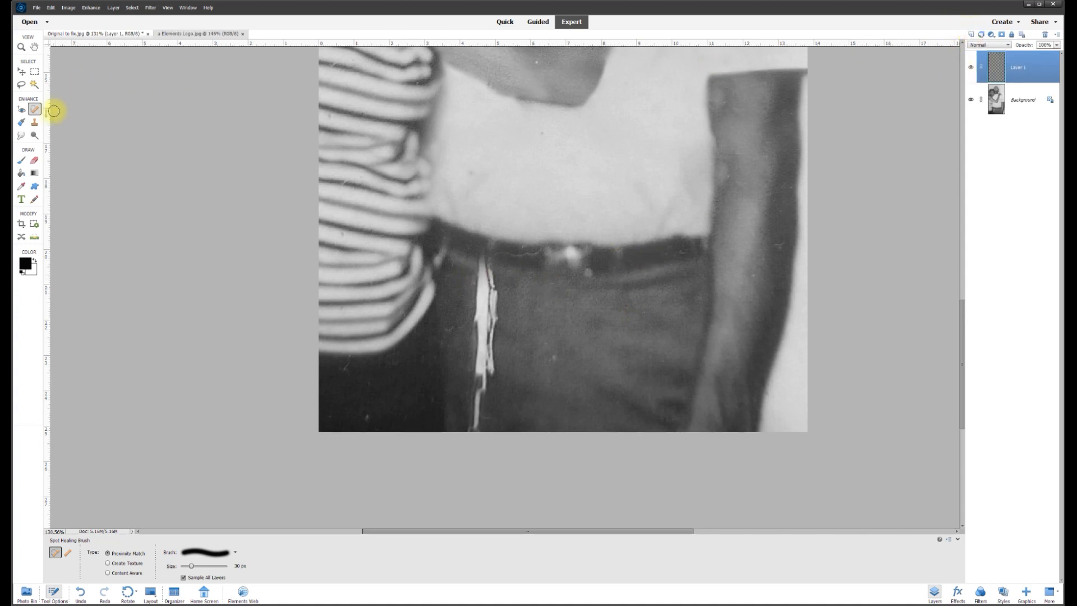
pyautogui.click(35, 122)
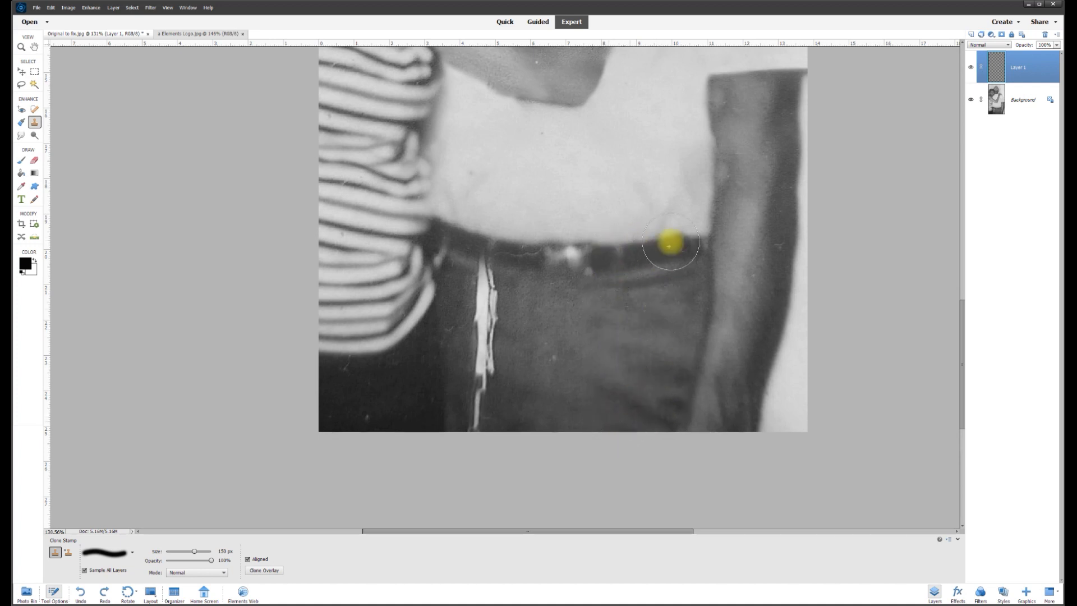
pyautogui.click(29, 74)
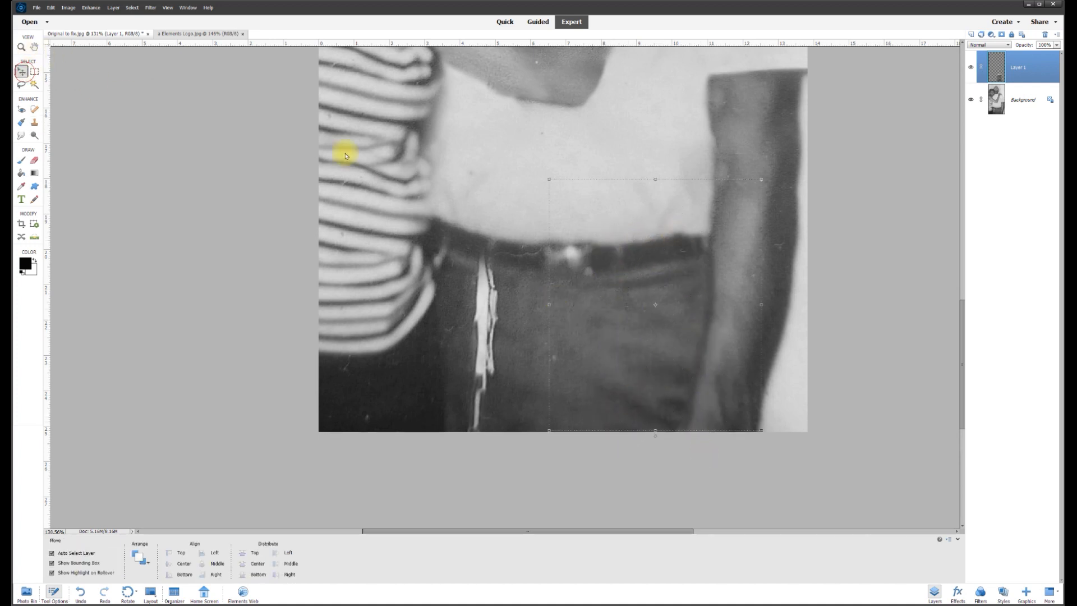
pyautogui.moveTo(642, 257); pyautogui.dragTo(489, 262)
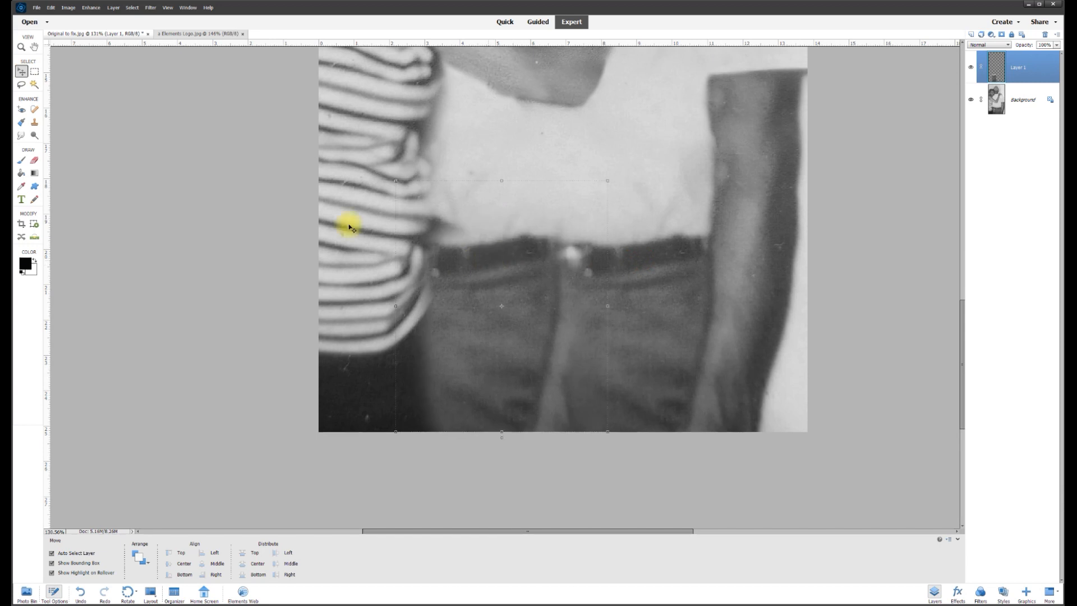
# Flip the belt and trousers patch horizontally and align it with the waistband over the tear
pyautogui.click(70, 9)
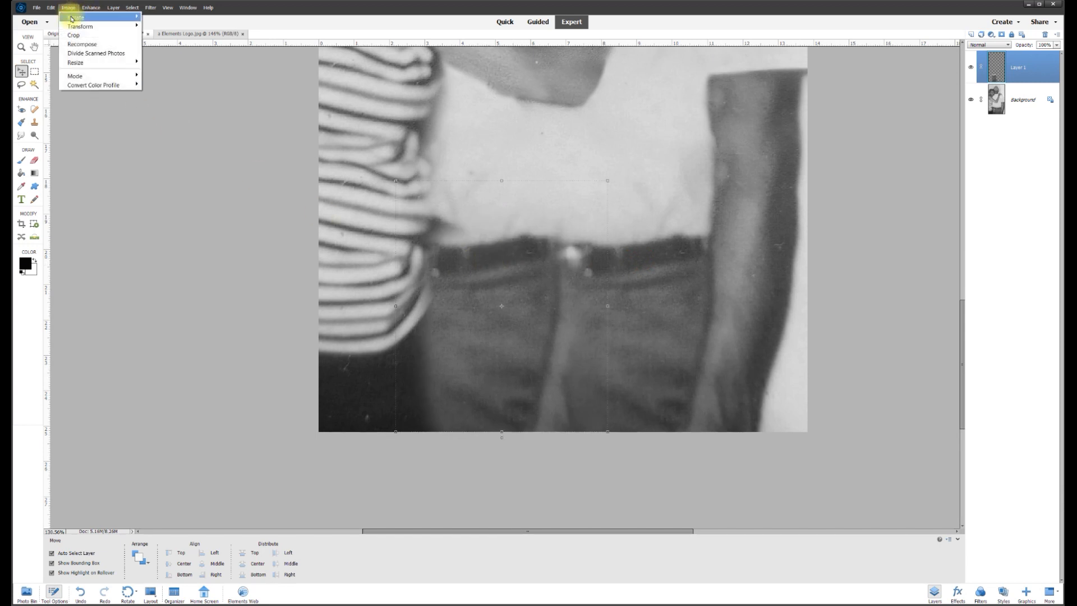
pyautogui.moveTo(76, 18)
pyautogui.click(174, 112)
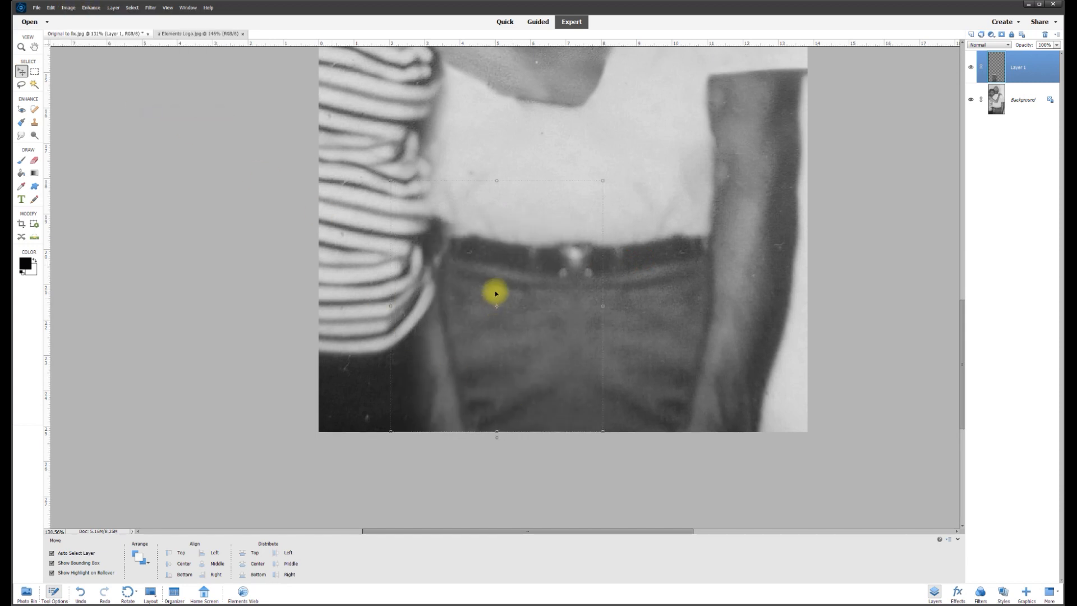
pyautogui.moveTo(495, 264)
pyautogui.mouseDown()
pyautogui.moveTo(486, 329)
pyautogui.moveTo(485, 257)
pyautogui.moveTo(497, 312)
pyautogui.moveTo(481, 265)
pyautogui.mouseUp()
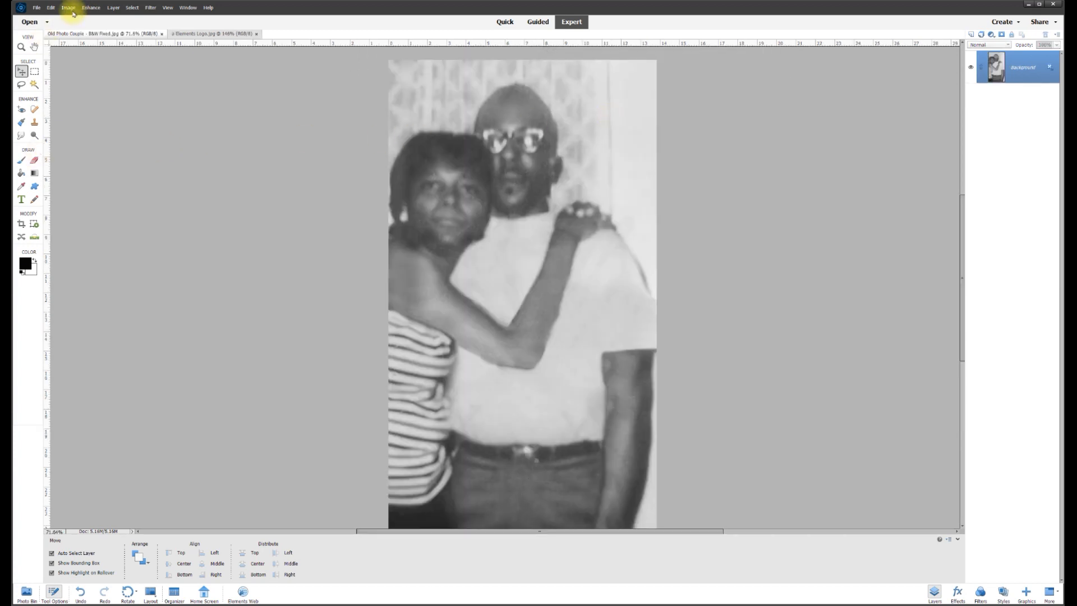
# Colorize the restored black-and-white photo using the automatic mode of Colorize Photo, and inspect the couple's faces up close
pyautogui.click(71, 10)
pyautogui.moveTo(86, 10)
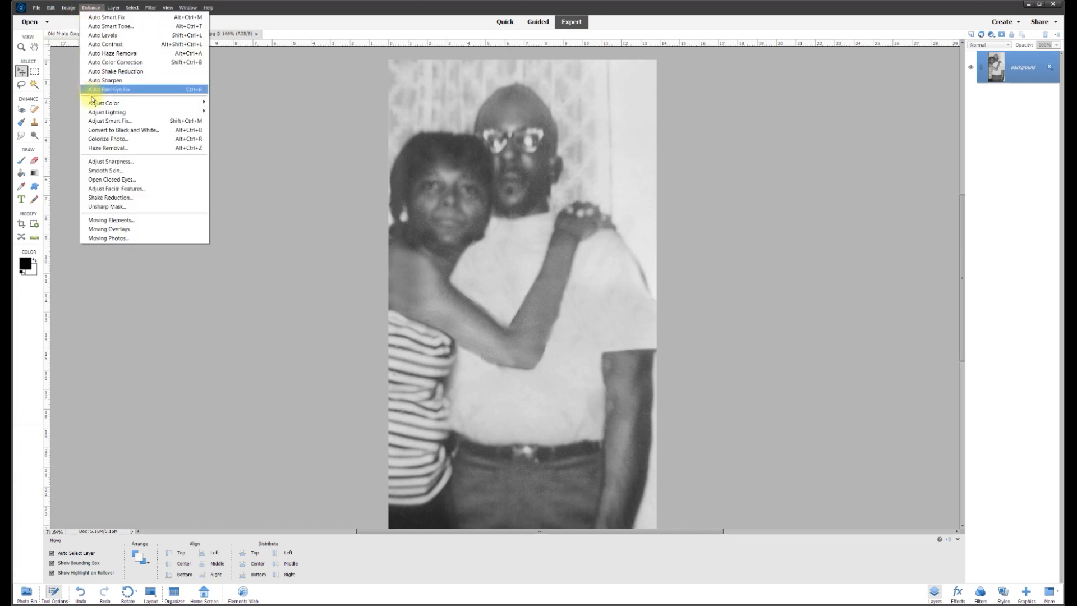
pyautogui.click(99, 139)
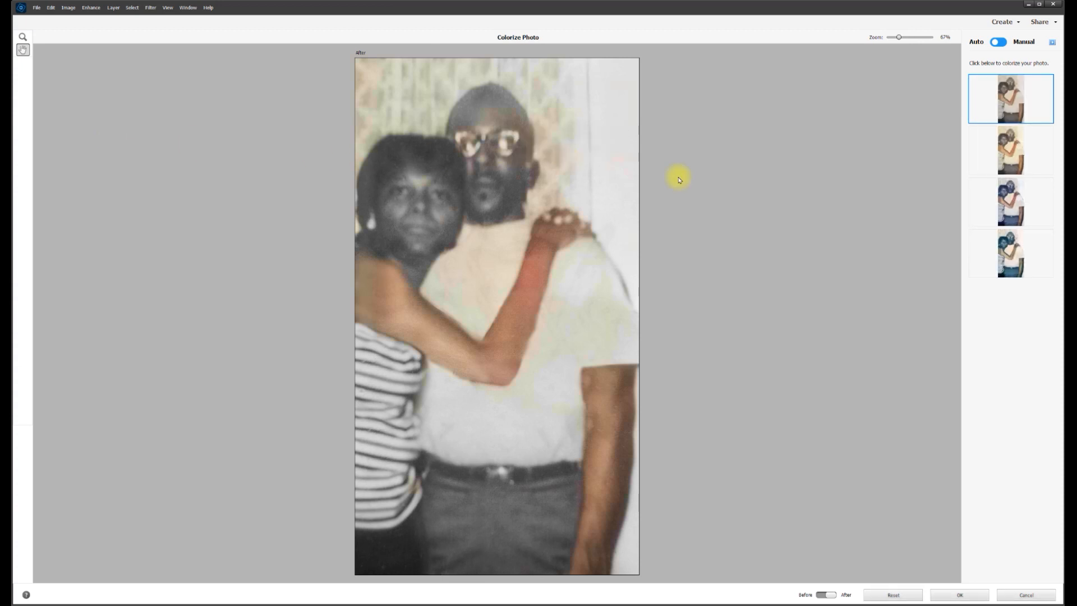
pyautogui.press('Return')
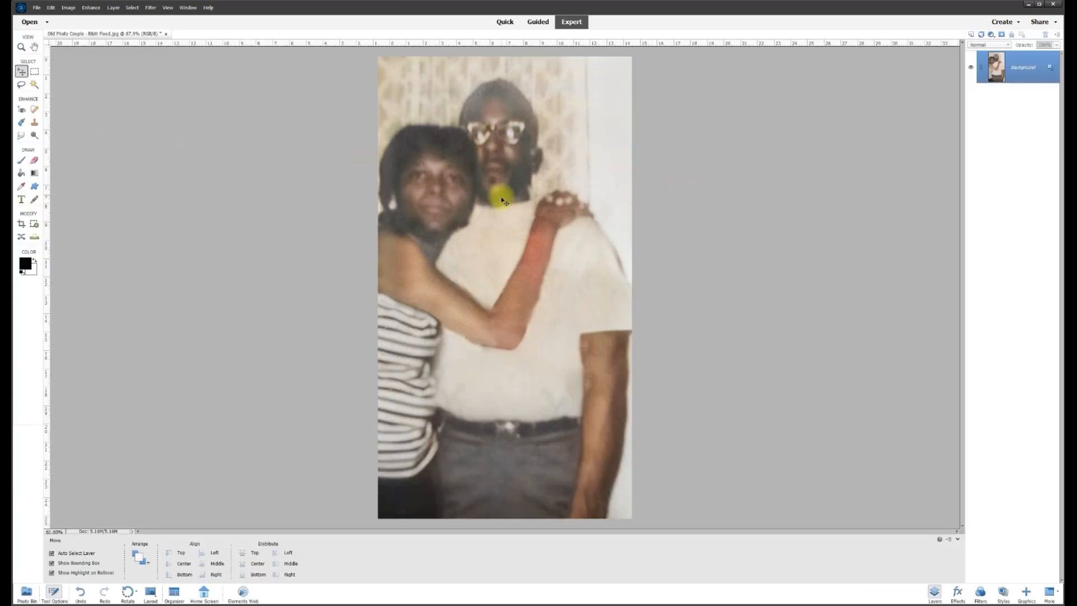
pyautogui.scroll(3, 503, 203)
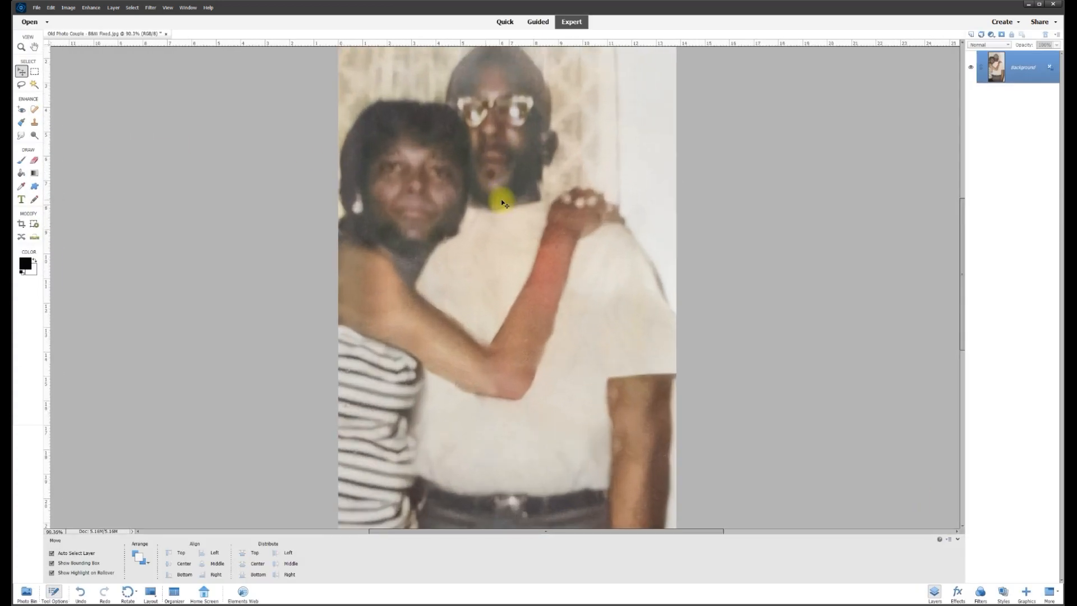
pyautogui.moveTo(962, 261); pyautogui.dragTo(957, 232)
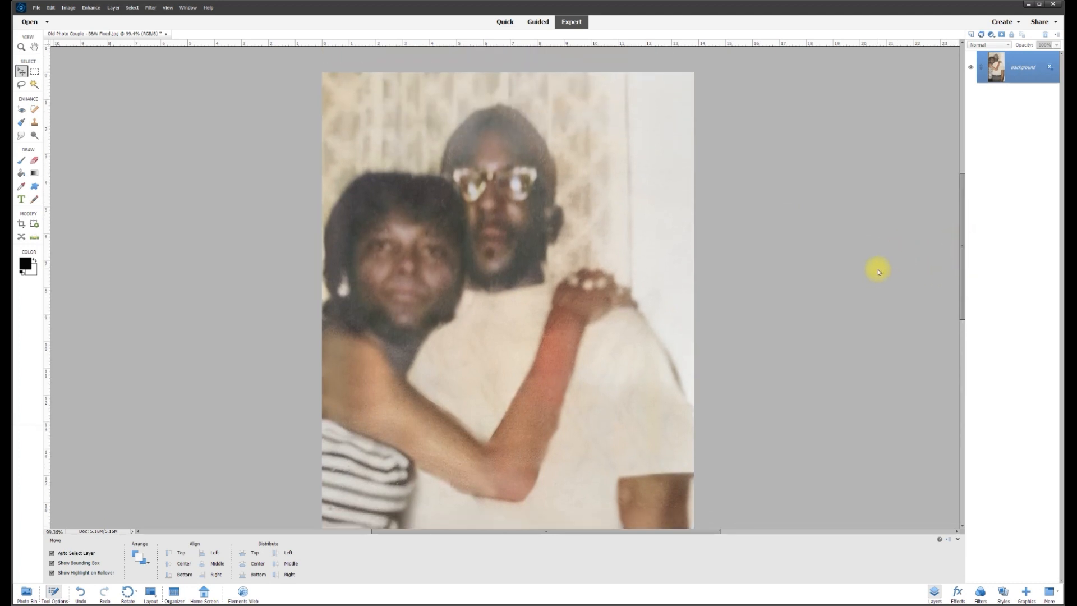